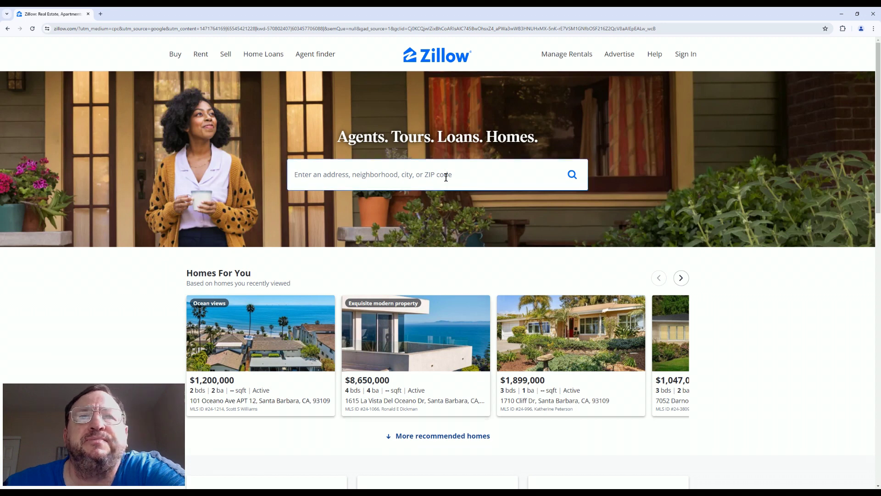
Search Zillow for homes for sale in Santa Barbara, CA using the location suggestion
left_click(446, 177)
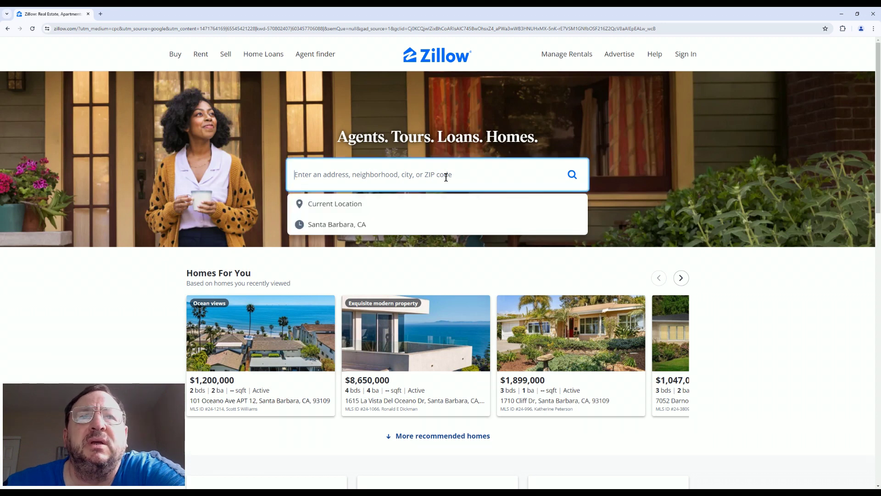
left_click(408, 224)
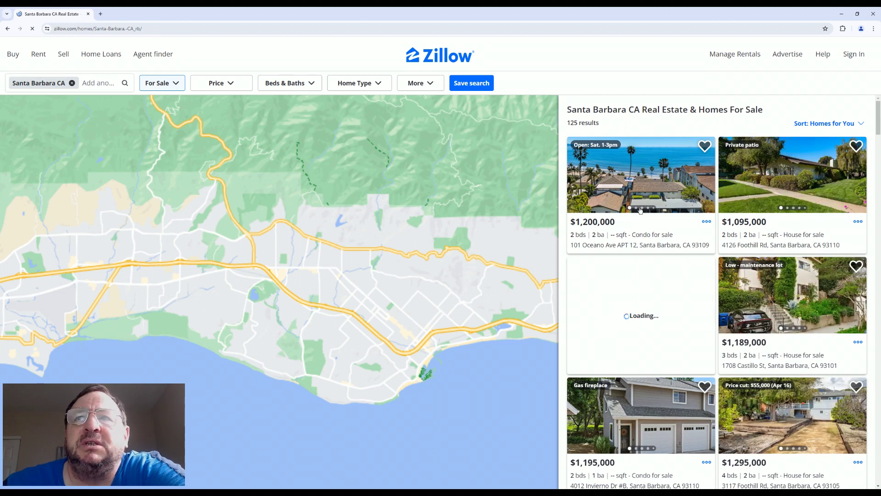
left_click(645, 191)
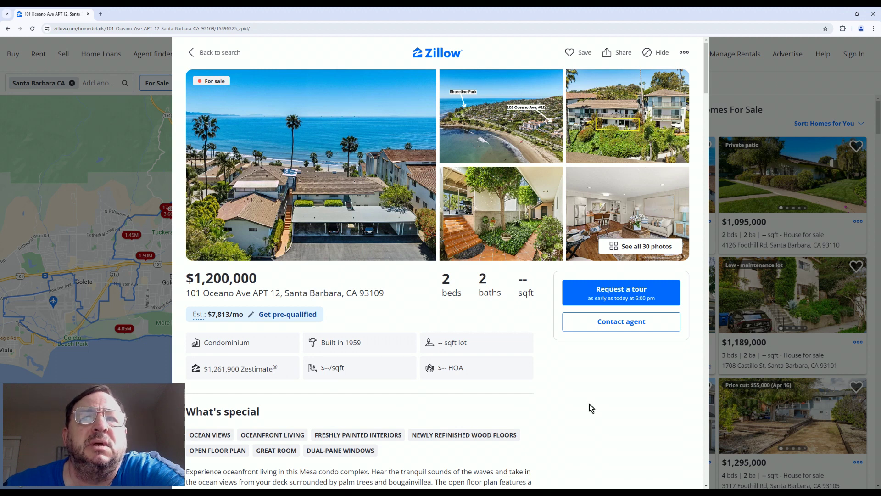
scroll(592, 367, "down", 7)
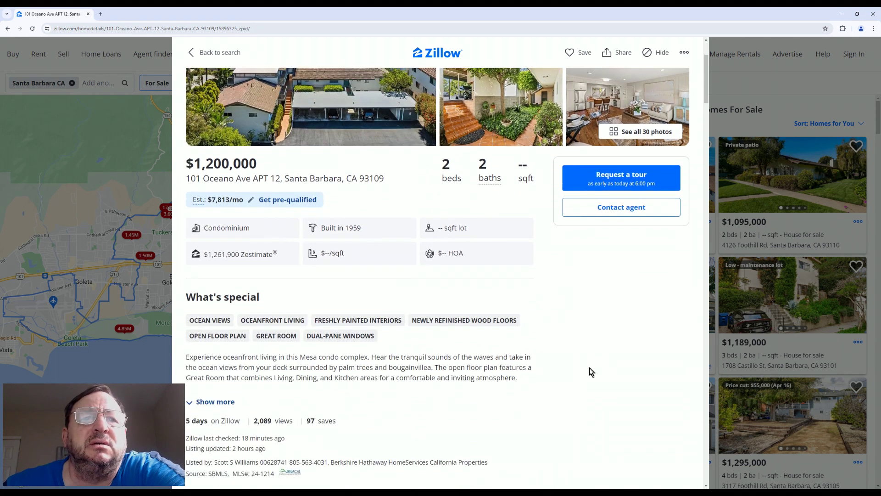
scroll(590, 368, "down", 8)
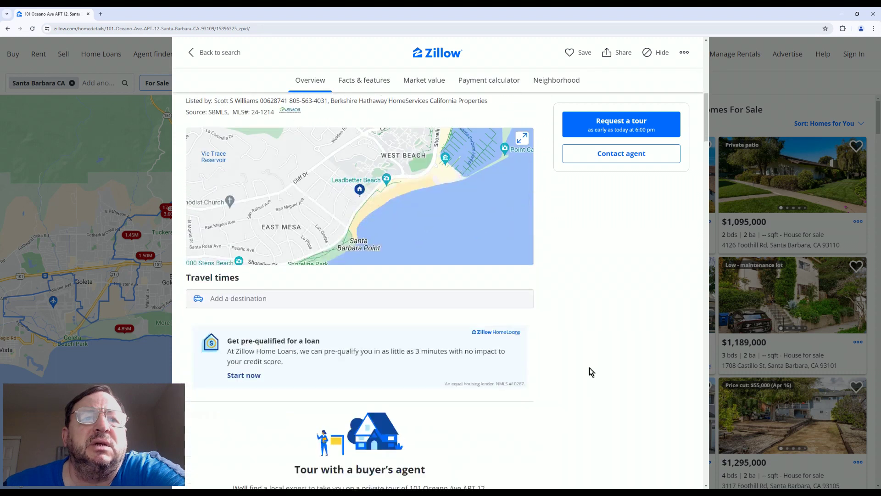
scroll(589, 368, "down", 4)
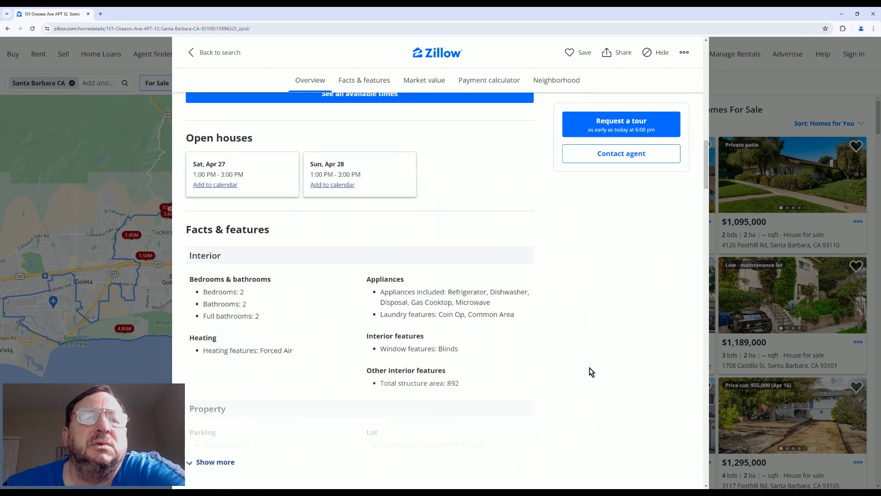
scroll(589, 368, "up", 20)
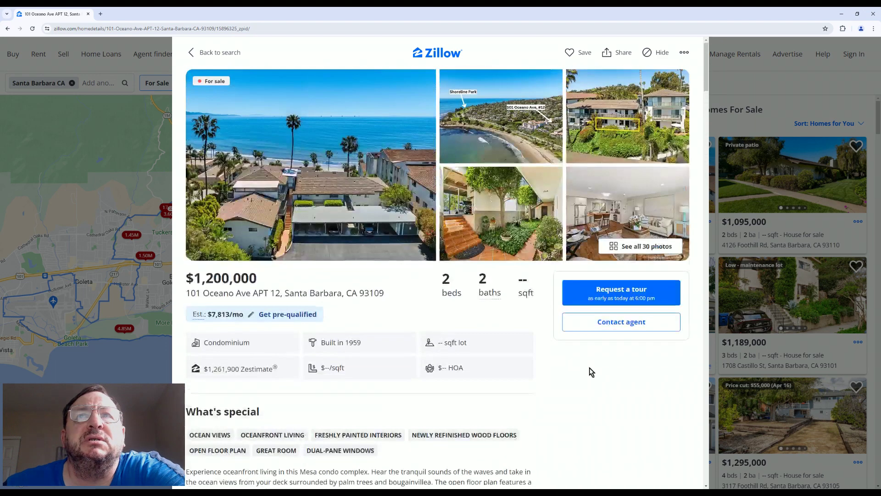
Close the Oceano Ave condo listing and look over the Sell and Rent menus
left_click(156, 71)
mouse_move(69, 61)
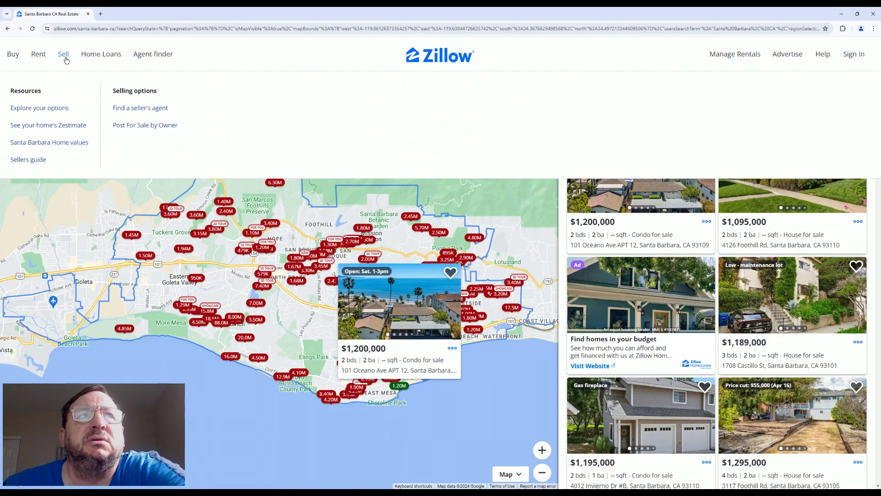
mouse_move(43, 58)
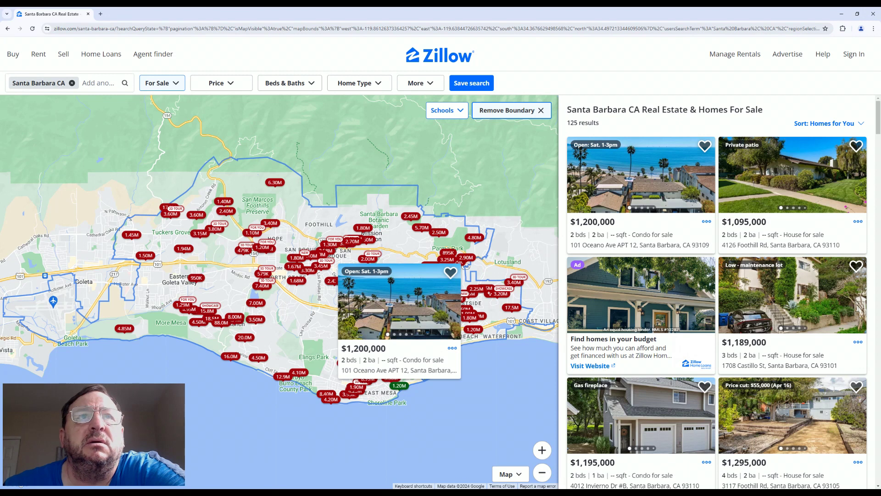
mouse_move(661, 198)
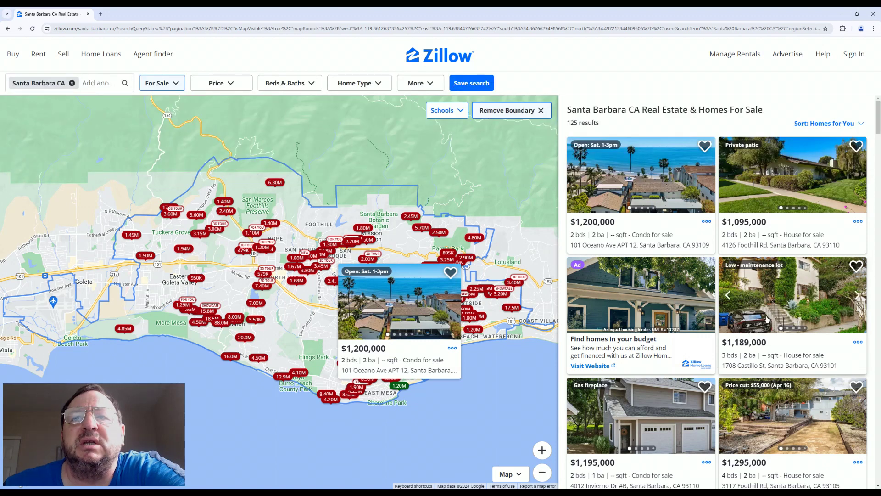
scroll(702, 390, "down", 3)
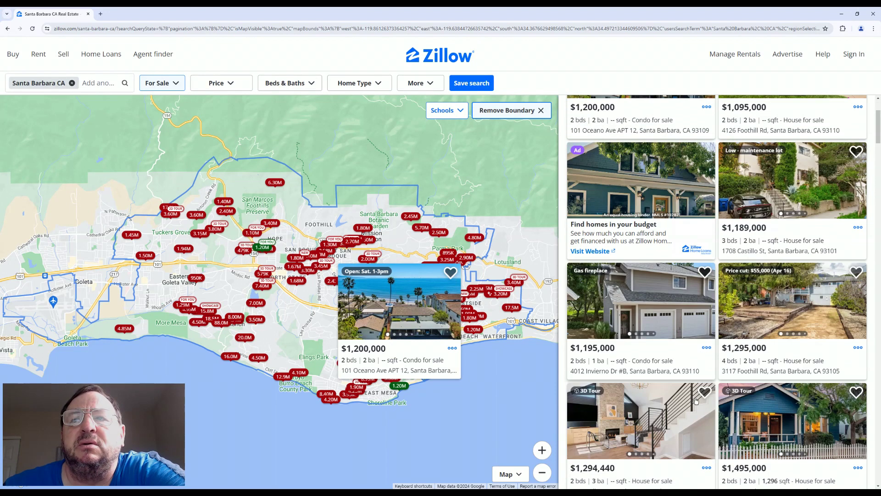
scroll(696, 401, "down", 5)
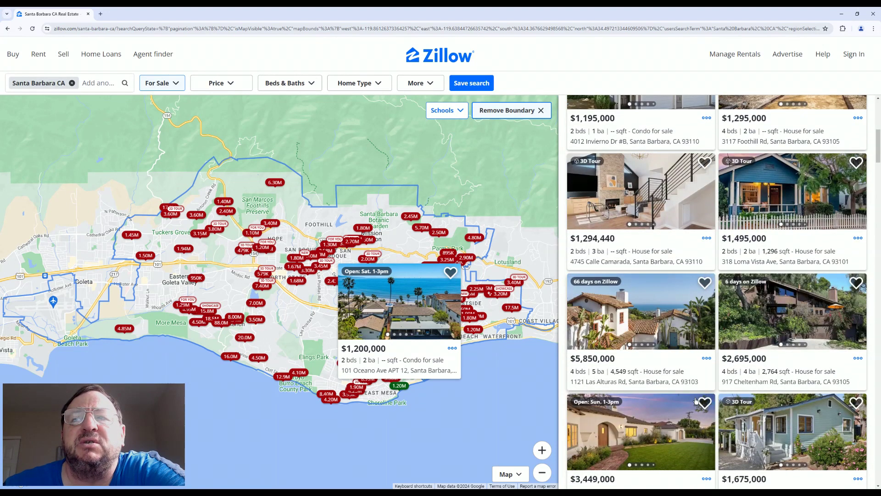
scroll(696, 401, "down", 1)
scroll(696, 401, "down", 2)
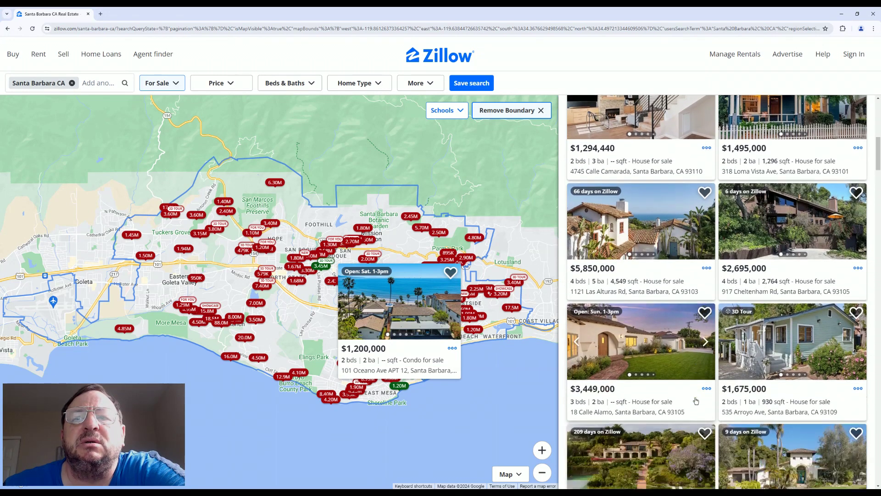
scroll(696, 401, "down", 1)
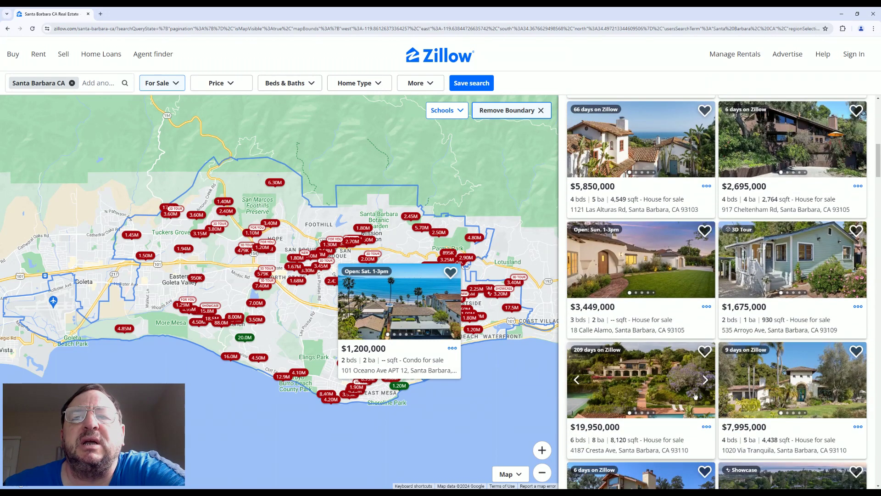
scroll(693, 390, "down", 5)
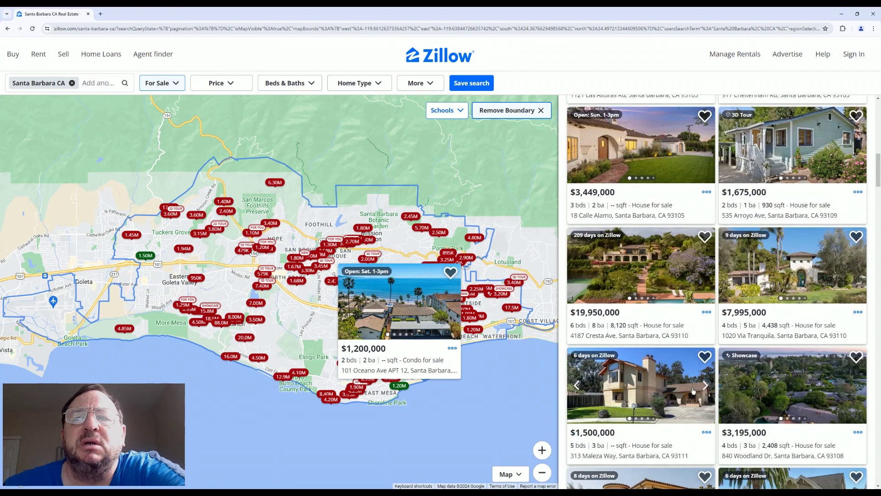
scroll(693, 390, "down", 2)
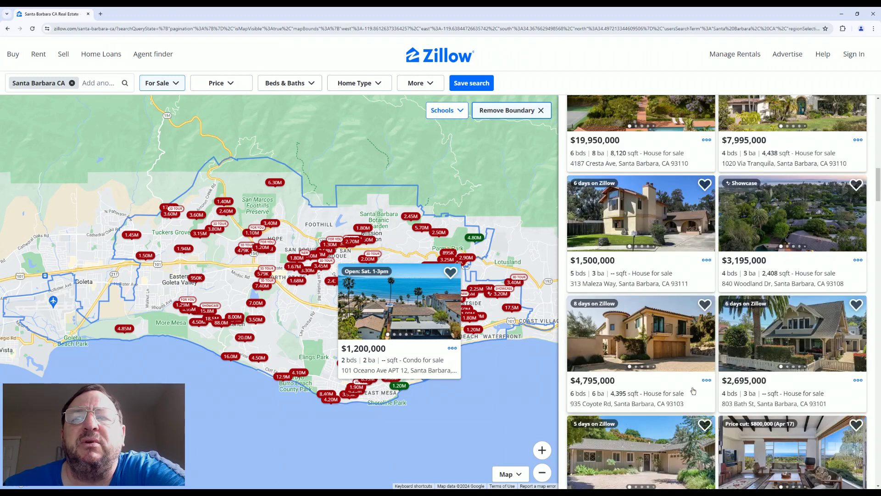
scroll(696, 389, "down", 3)
left_click(682, 350)
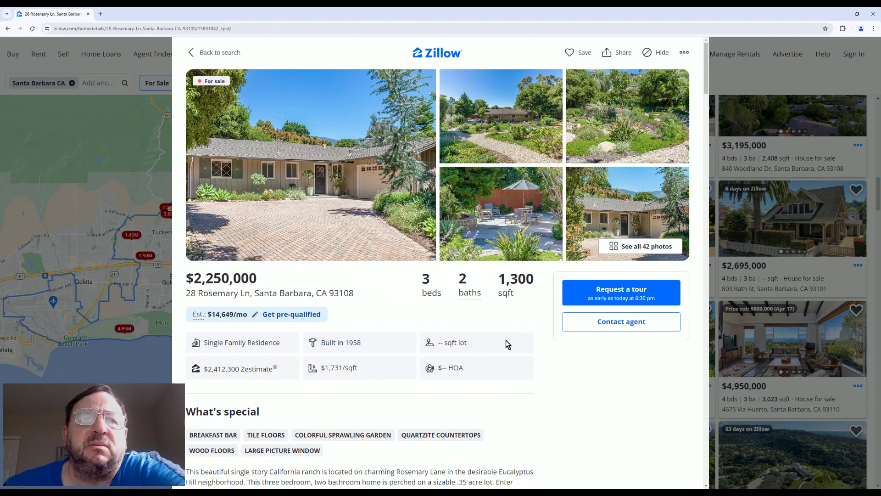
scroll(446, 420, "down", 1)
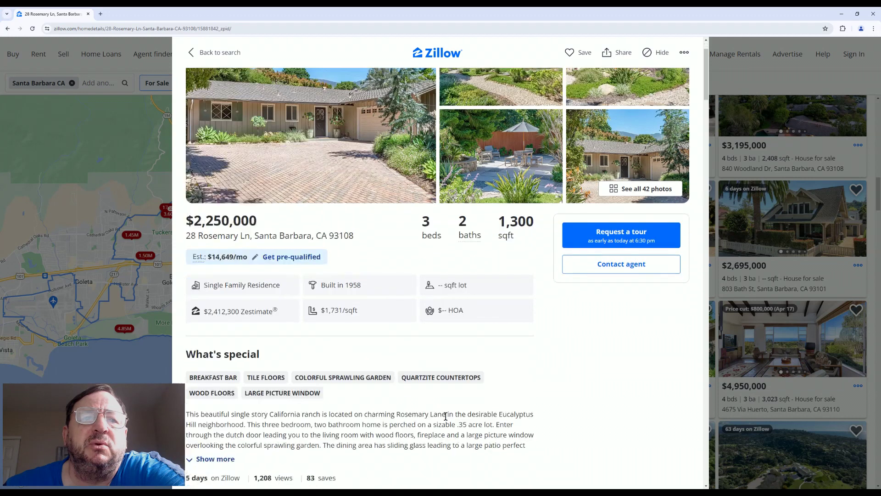
scroll(530, 412, "down", 2)
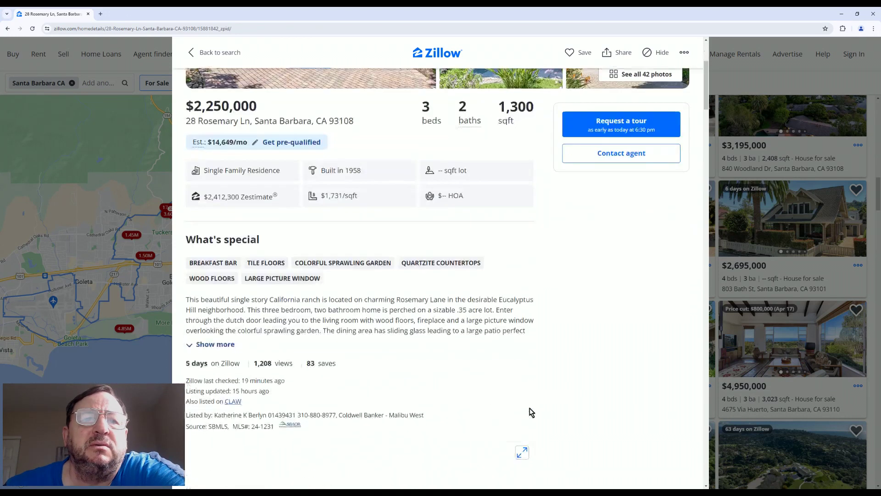
scroll(531, 412, "down", 2)
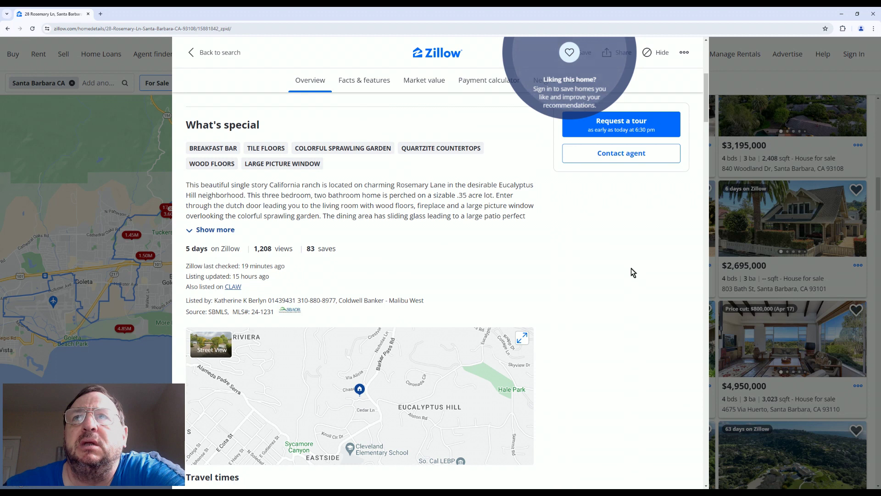
left_click(759, 358)
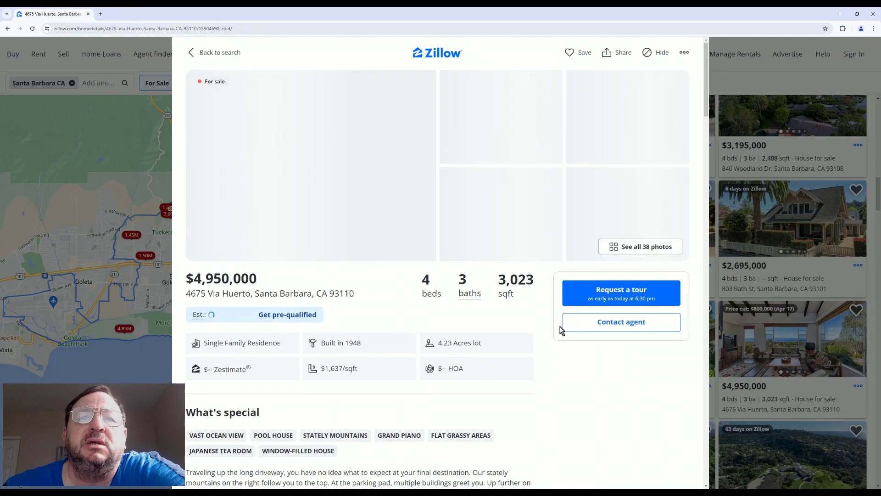
scroll(562, 331, "down", 2)
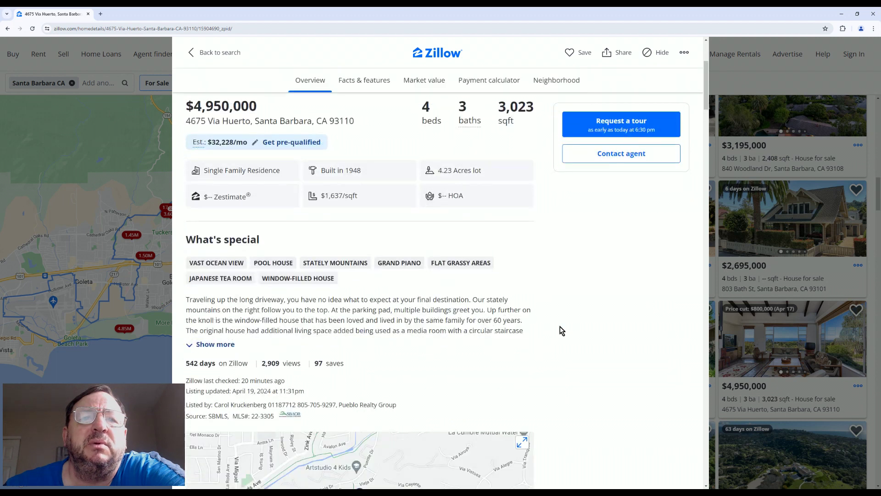
scroll(561, 331, "down", 1)
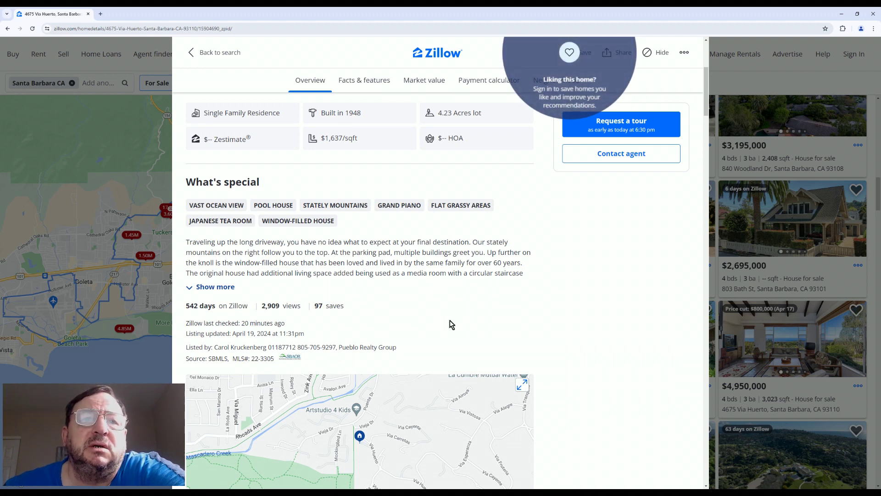
left_click(107, 148)
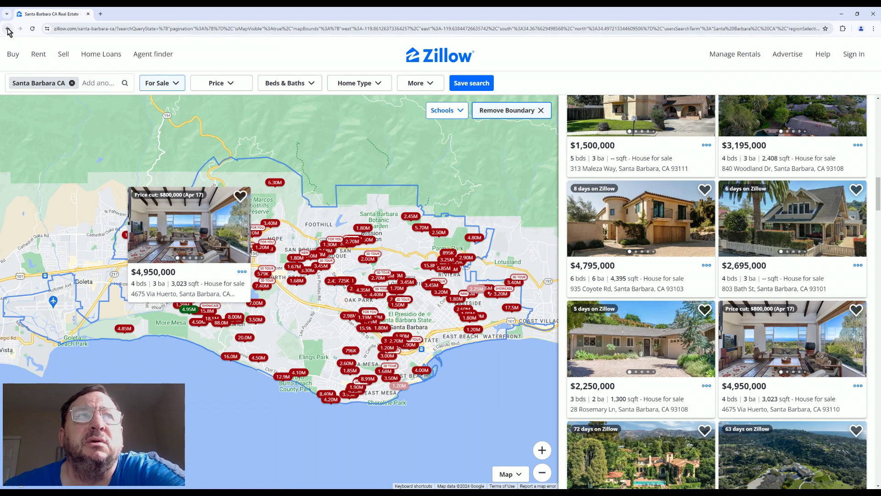
Go back through the Via Huerto, Rosemary Ln and Oceano Ave pages to the Zillow home page
left_click(8, 31)
left_click(8, 29)
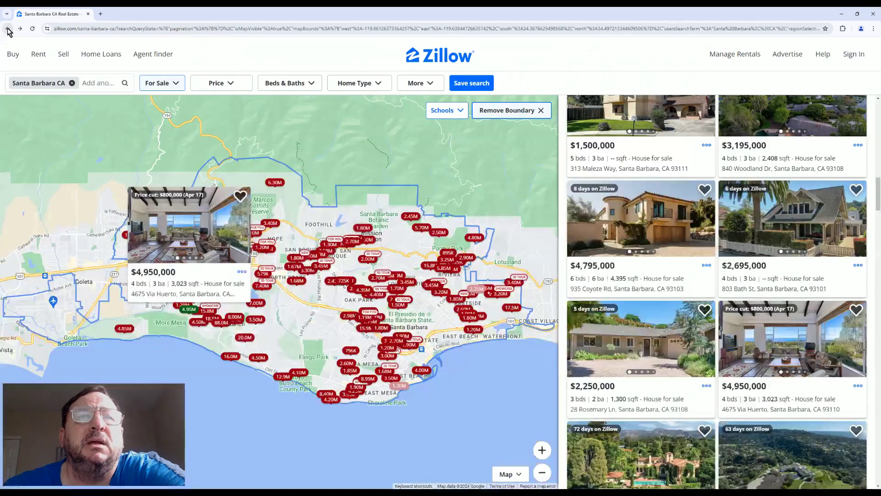
left_click(8, 29)
left_click(8, 29)
left_click(8, 29)
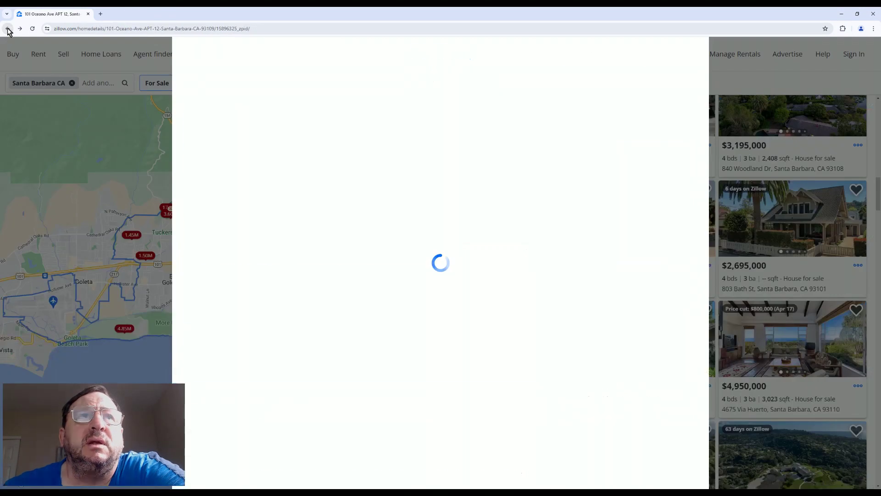
left_click(8, 29)
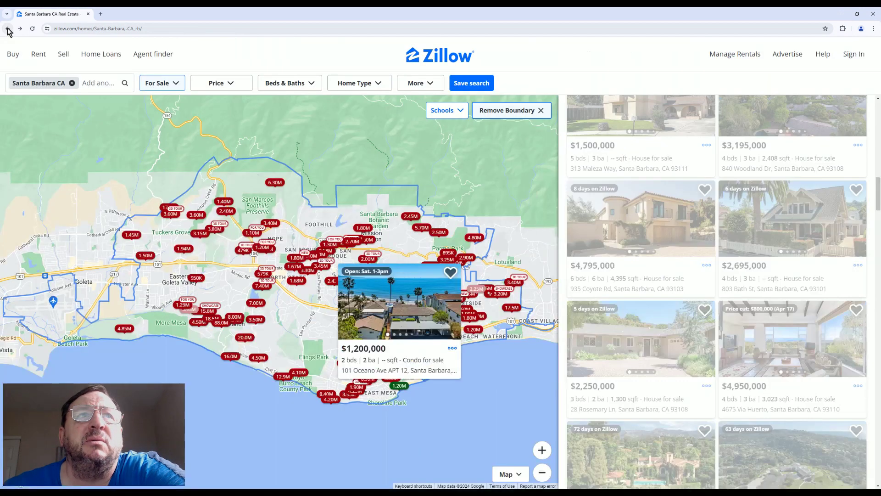
left_click(8, 30)
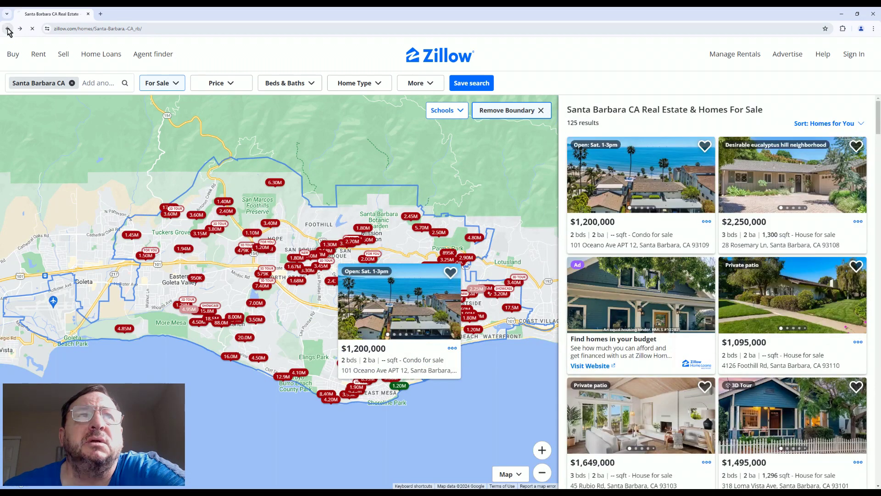
Return to Google's zillow results and replace the query with 'loop'
left_click(8, 30)
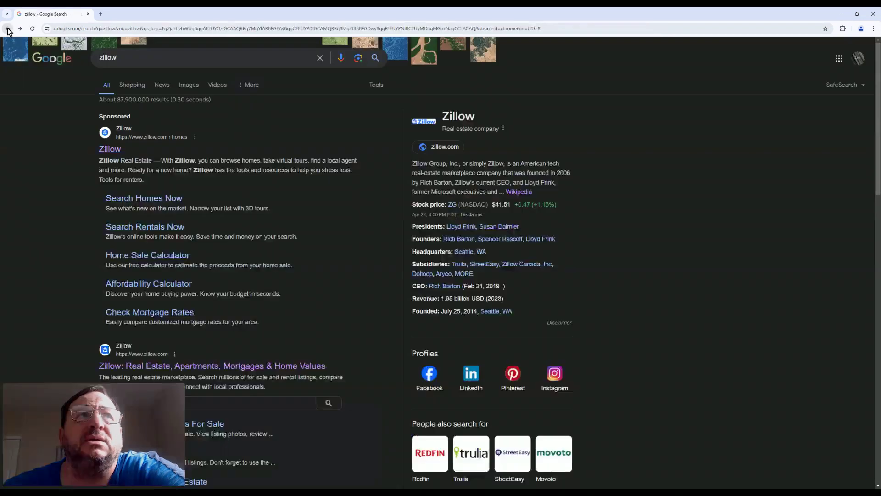
double_click(129, 62)
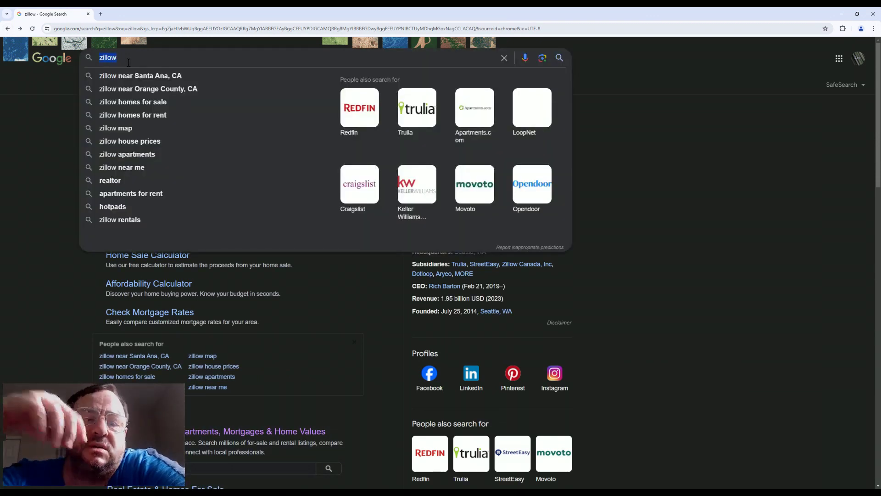
type("loop")
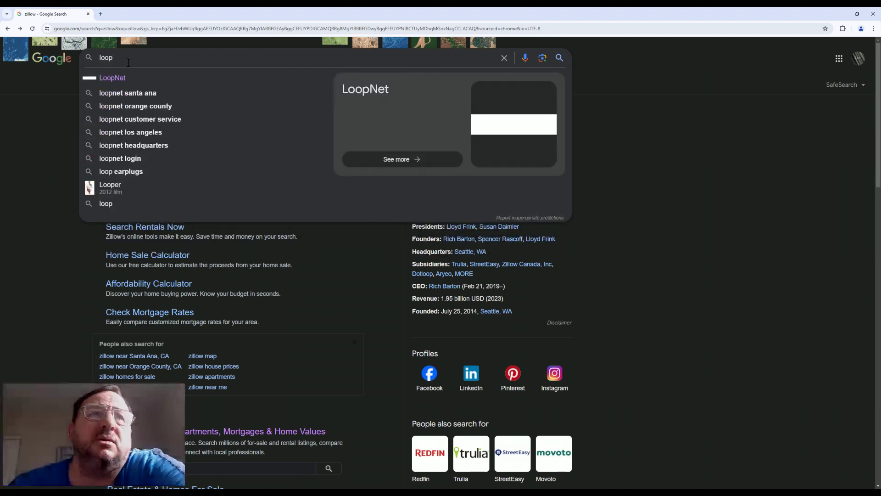
key("Escape")
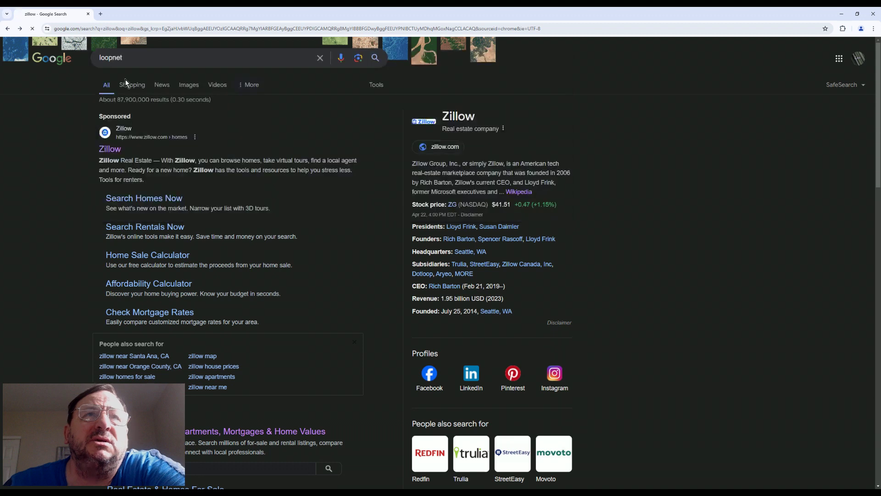
left_click(125, 79)
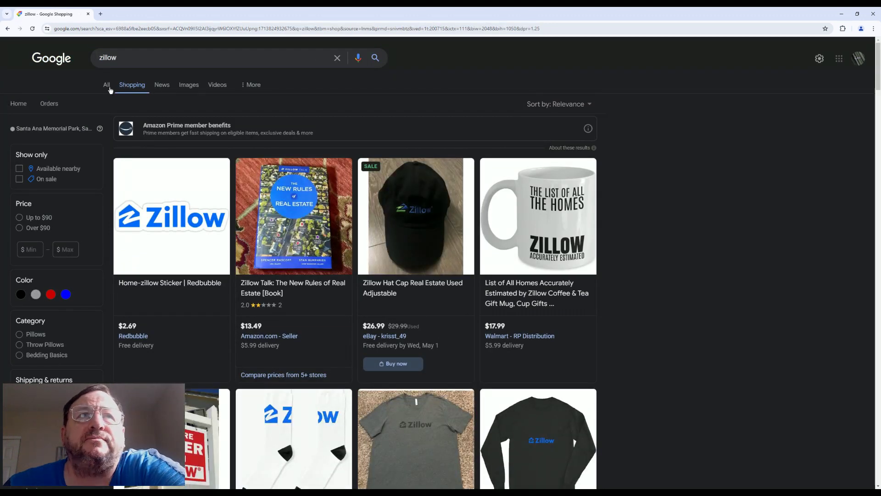
Search Google for 'loopn' and pick the LoopNet suggestion
left_click(108, 86)
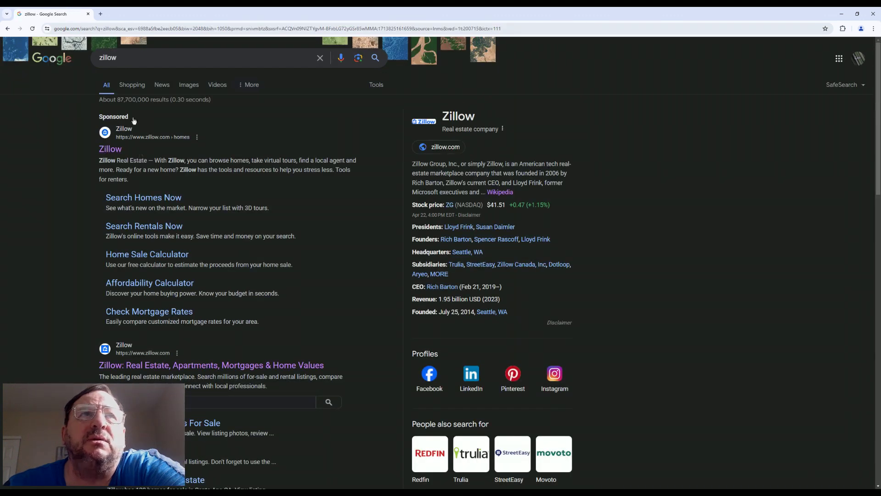
left_click(120, 61)
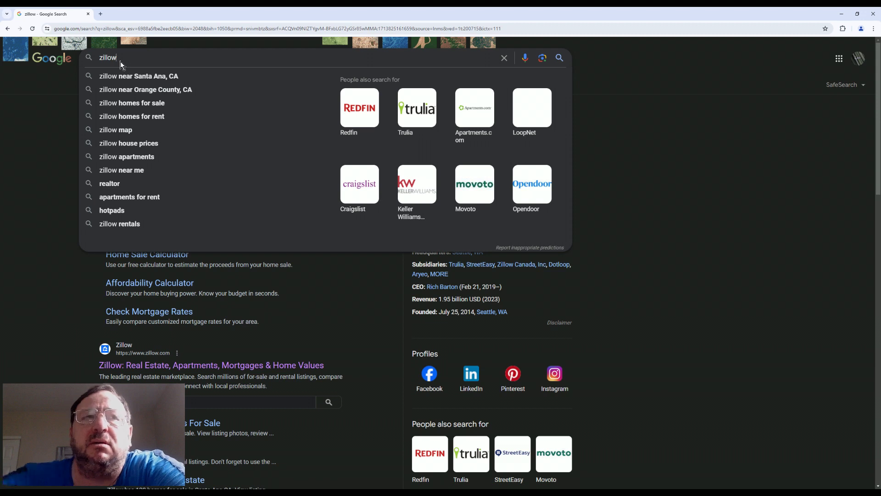
key("BackSpace")
key("BackSpace")
key("BackSpace")
key("BackSpace")
key("BackSpace")
key("BackSpace")
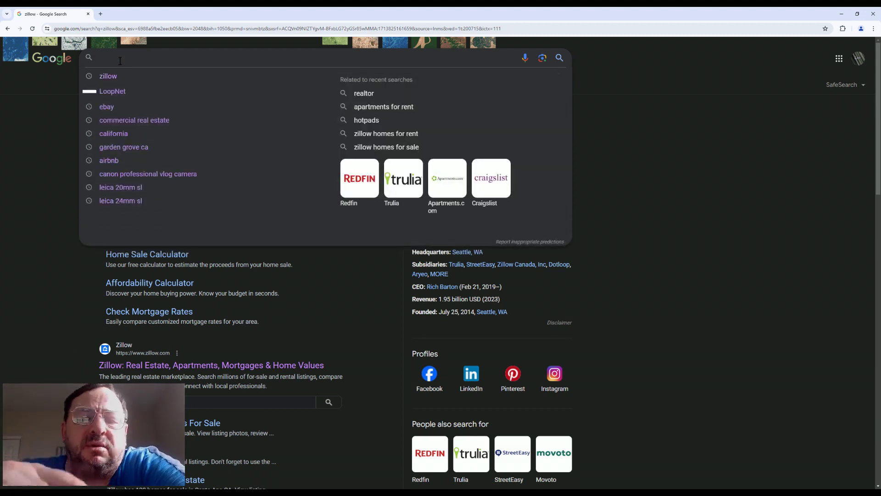
type("loopn")
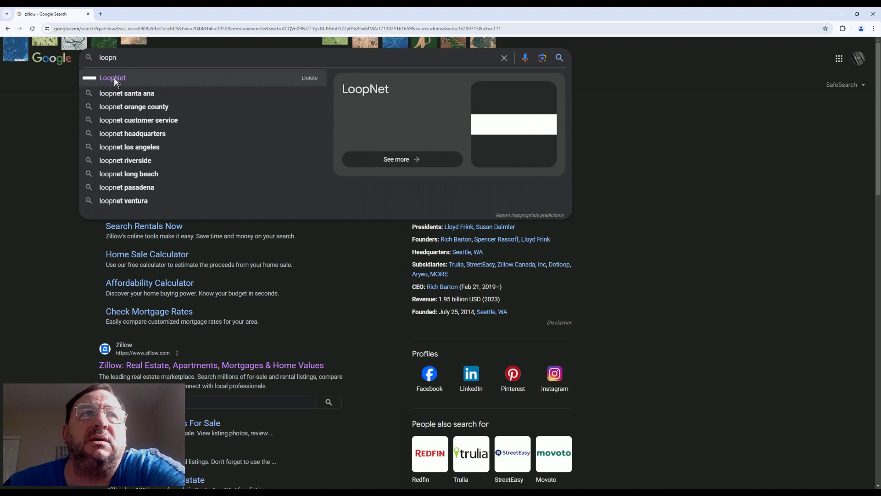
left_click(115, 79)
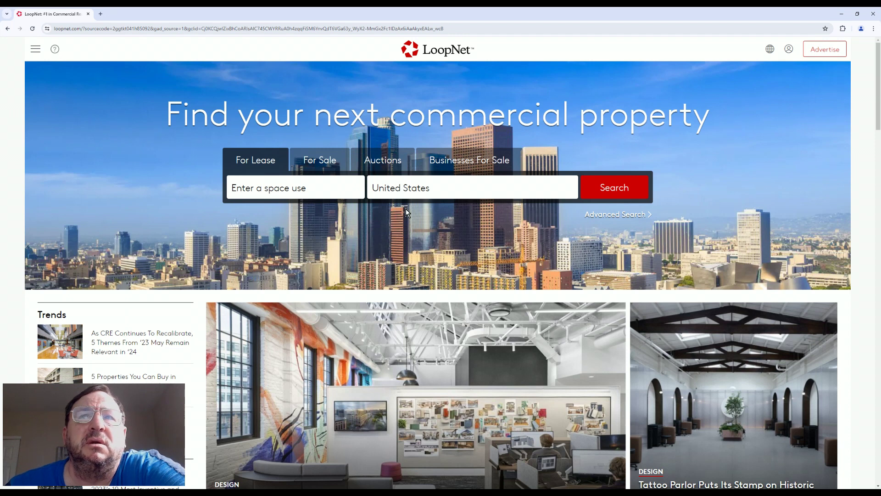
left_click(410, 192)
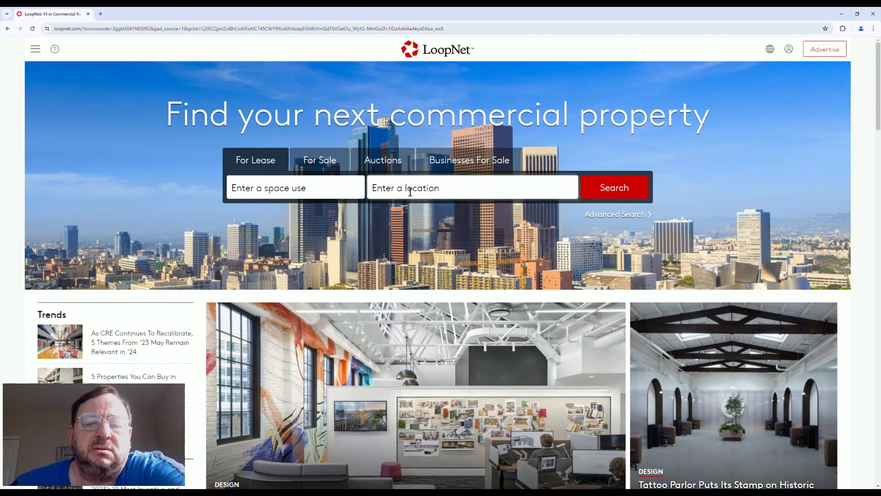
type("sa")
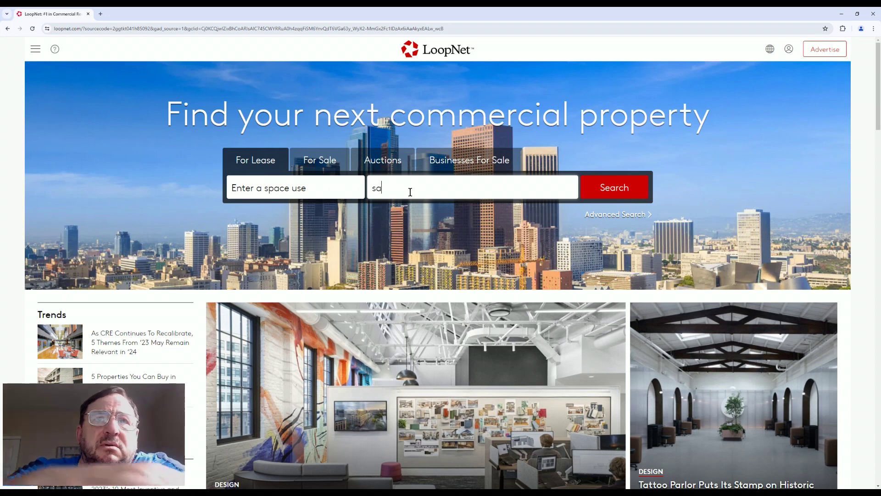
type("nta")
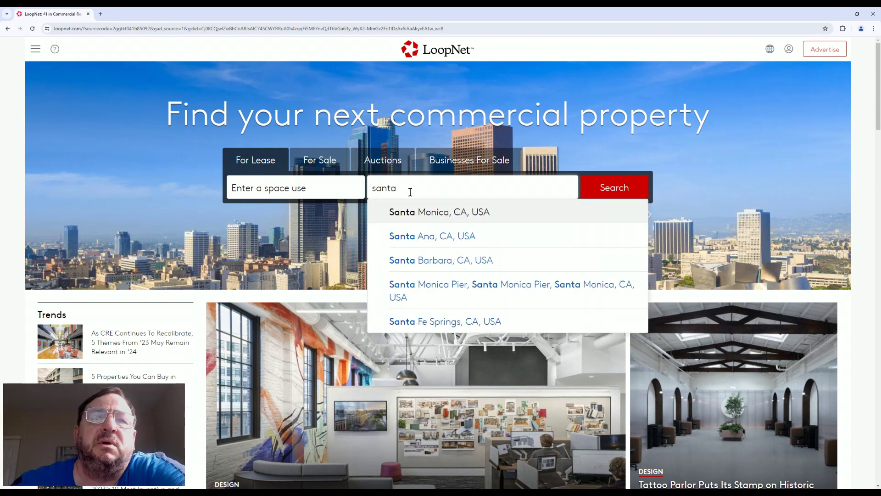
left_click(422, 264)
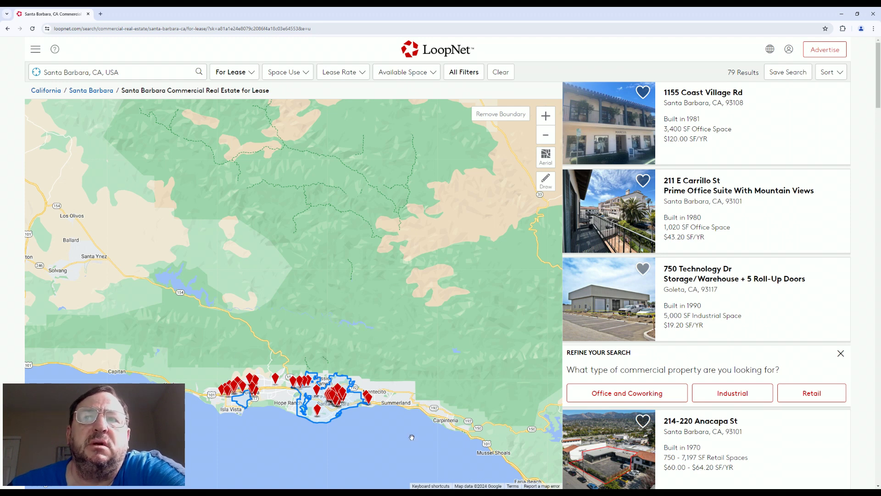
left_click(681, 149)
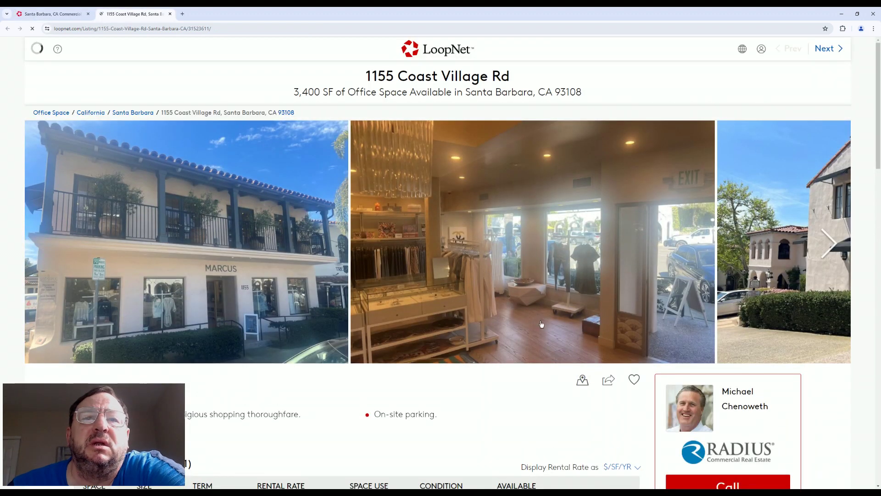
scroll(471, 377, "down", 2)
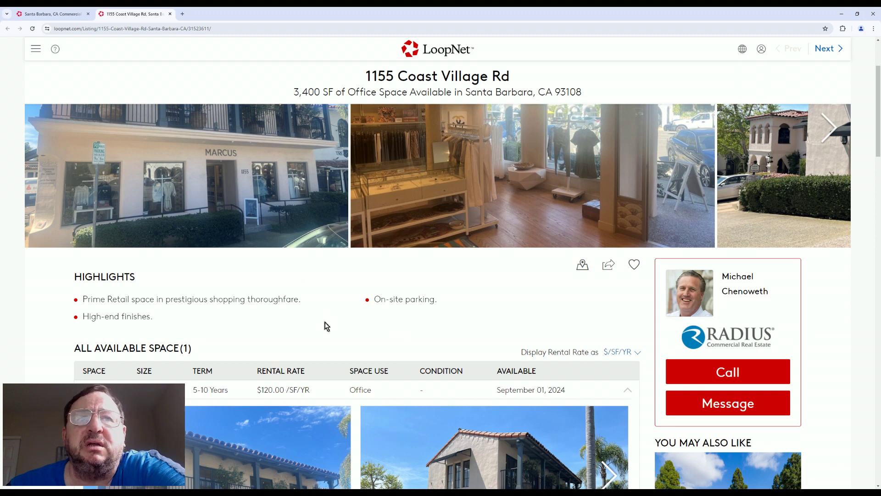
scroll(276, 287, "down", 5)
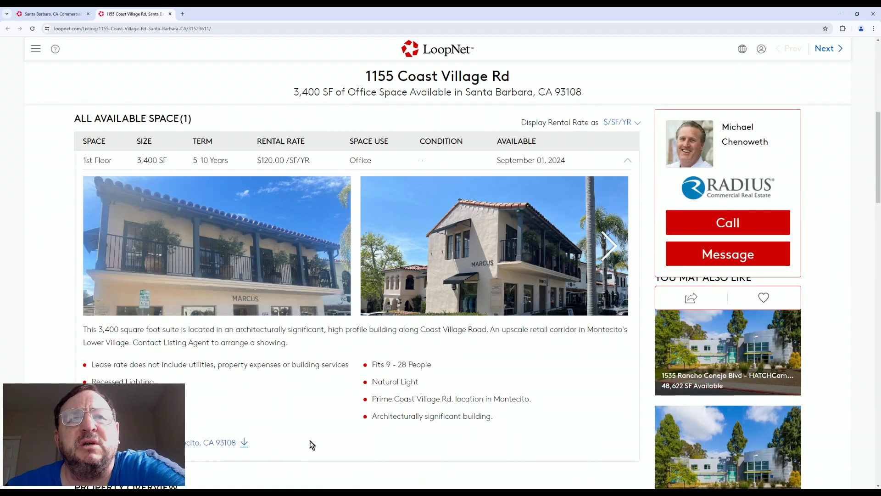
scroll(282, 422, "down", 6)
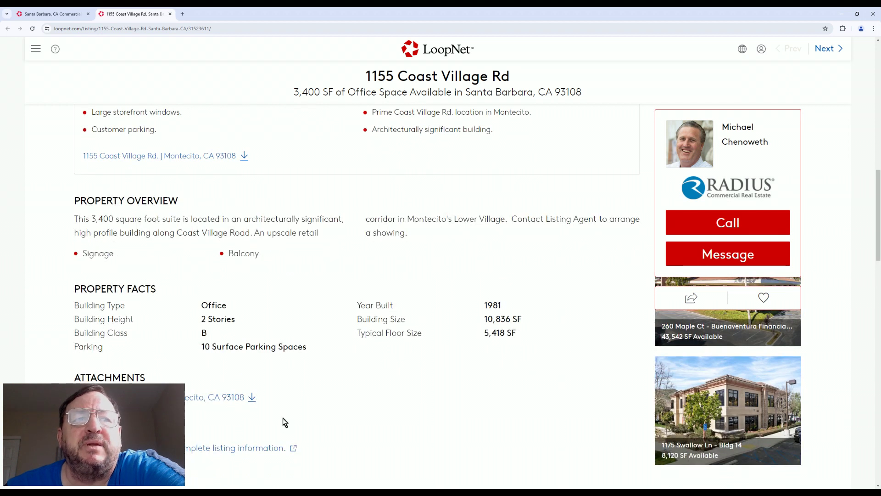
scroll(283, 417, "down", 4)
scroll(282, 418, "up", 1)
scroll(283, 418, "up", 1)
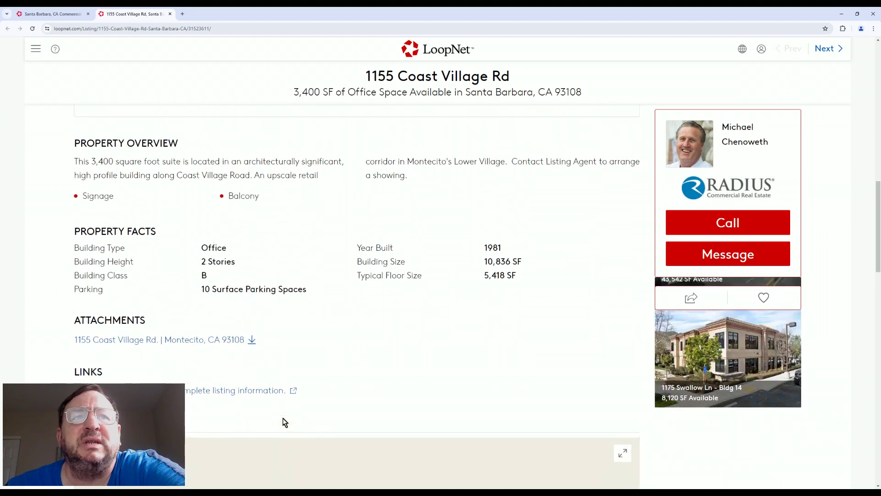
scroll(364, 418, "down", 7)
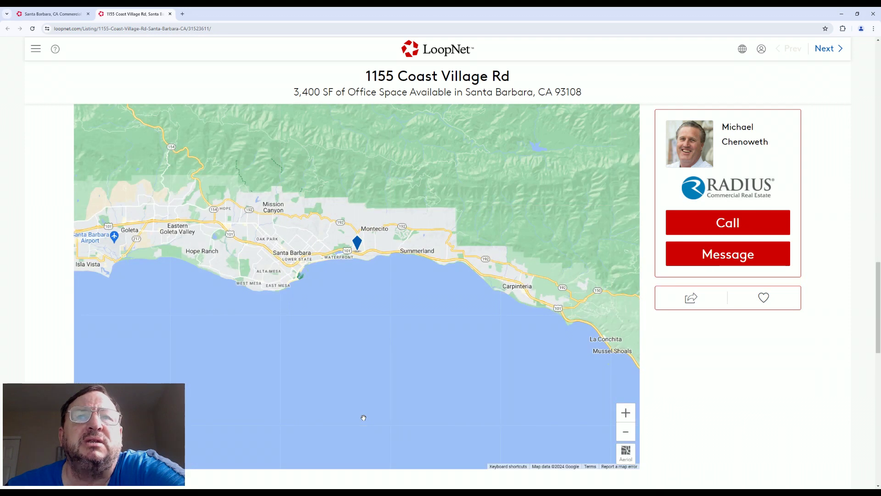
scroll(364, 418, "up", 10)
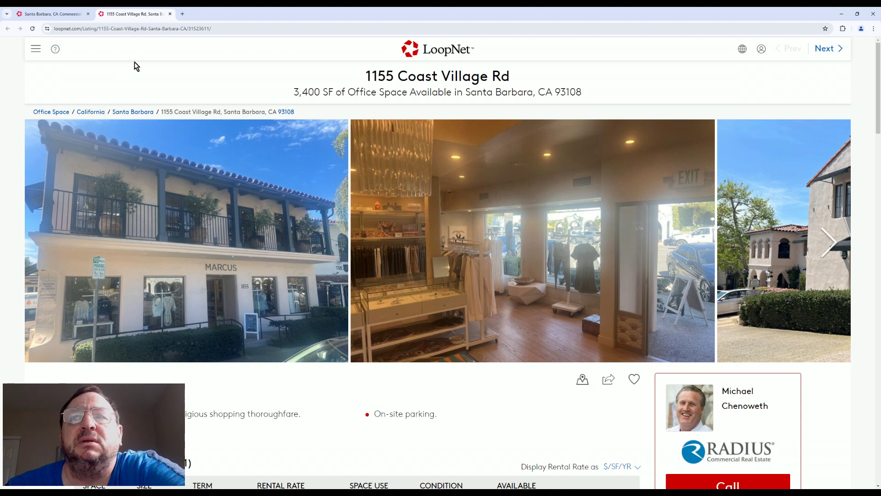
left_click(829, 242)
left_click(829, 243)
left_click(828, 243)
left_click(829, 243)
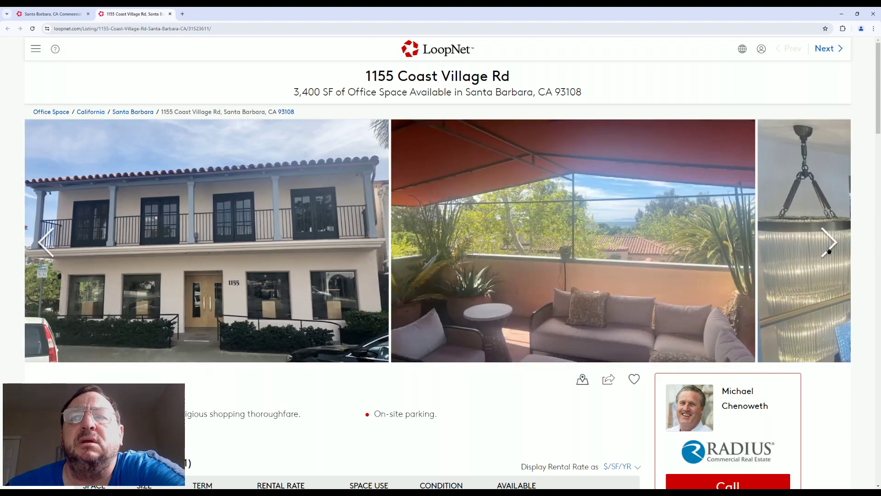
left_click(829, 243)
left_click(829, 244)
left_click(829, 243)
left_click(829, 243)
left_click(829, 243)
left_click(829, 243)
left_click(829, 243)
left_click(829, 243)
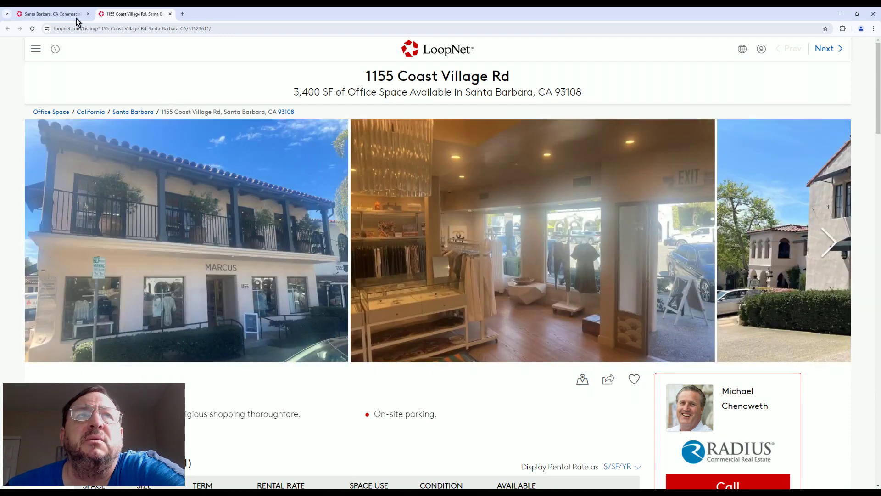
Switch to the Santa Barbara listings tab, scroll the list, then go back to Google's loopnet results
left_click(70, 14)
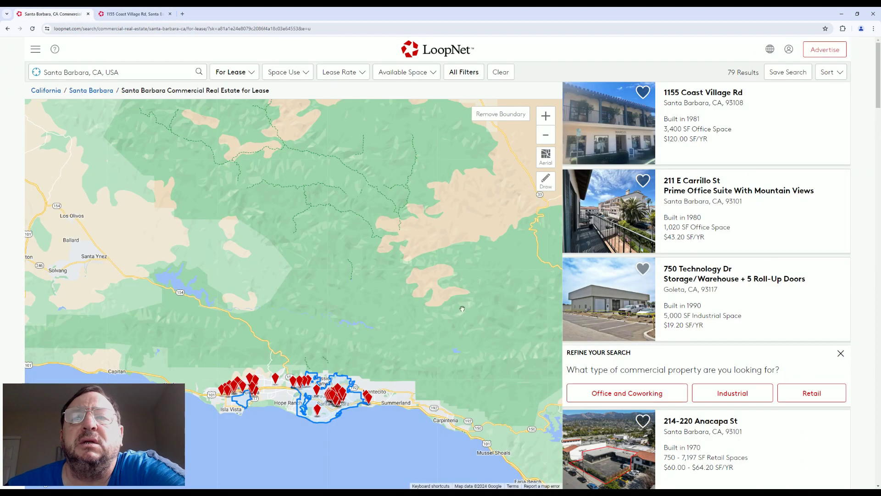
scroll(715, 442, "down", 3)
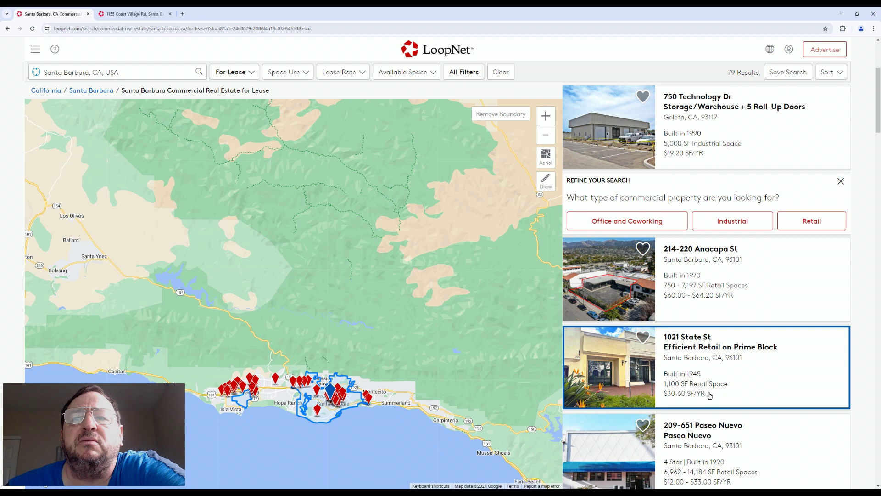
scroll(710, 395, "down", 2)
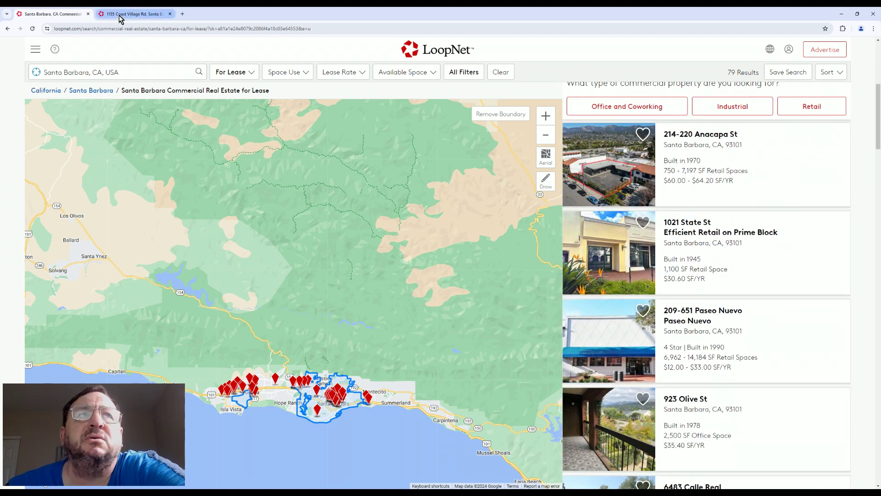
left_click(7, 29)
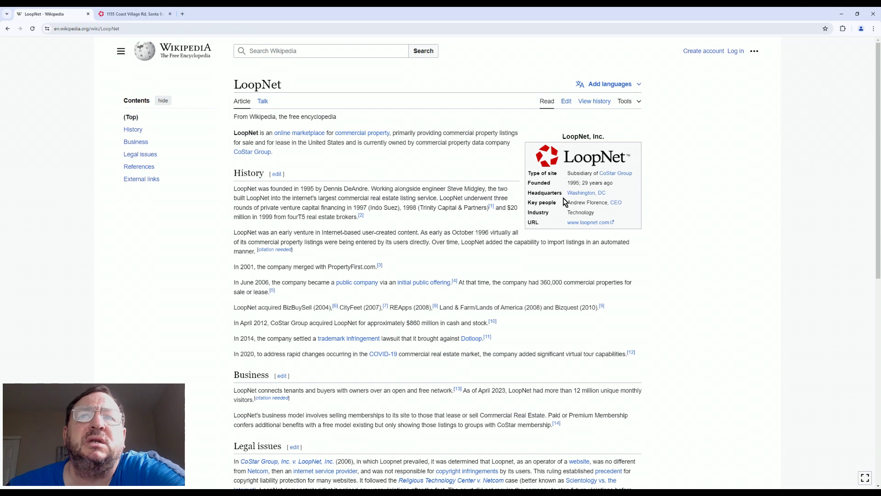
Read the Wikipedia LoopNet article's history, then go back to the Google loopnet results
mouse_move(588, 197)
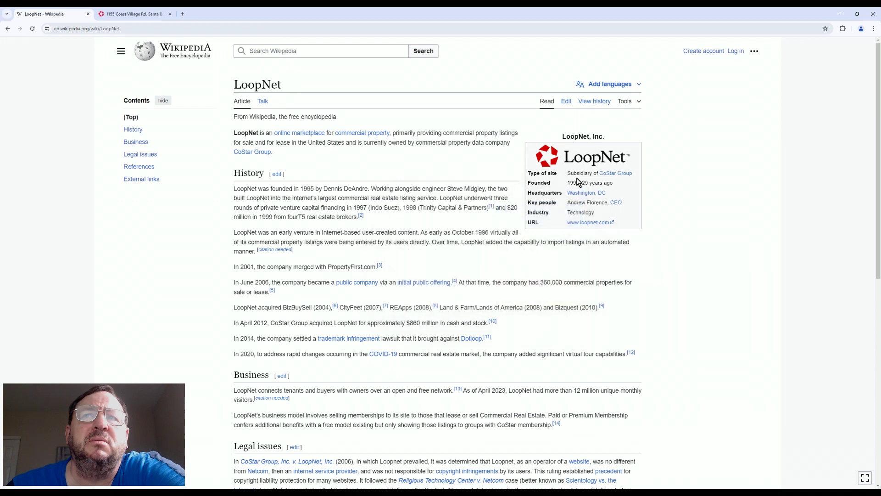
mouse_move(578, 195)
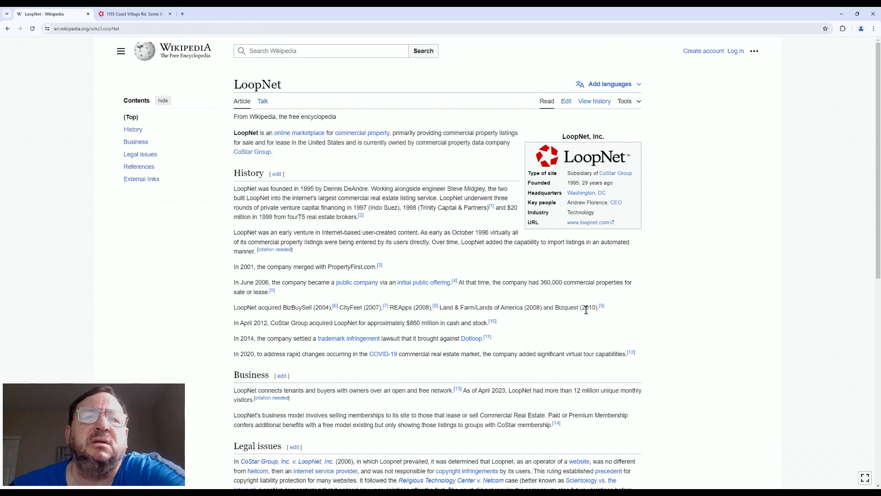
scroll(586, 310, "down", 3)
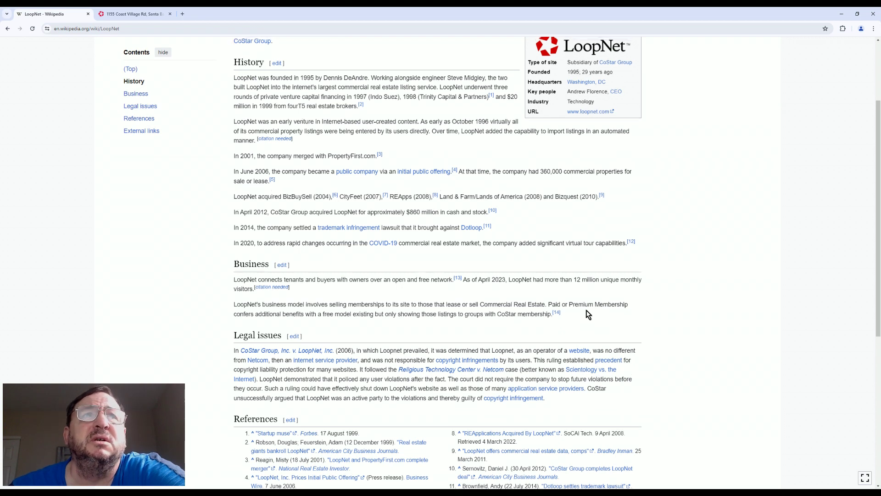
scroll(585, 308, "up", 3)
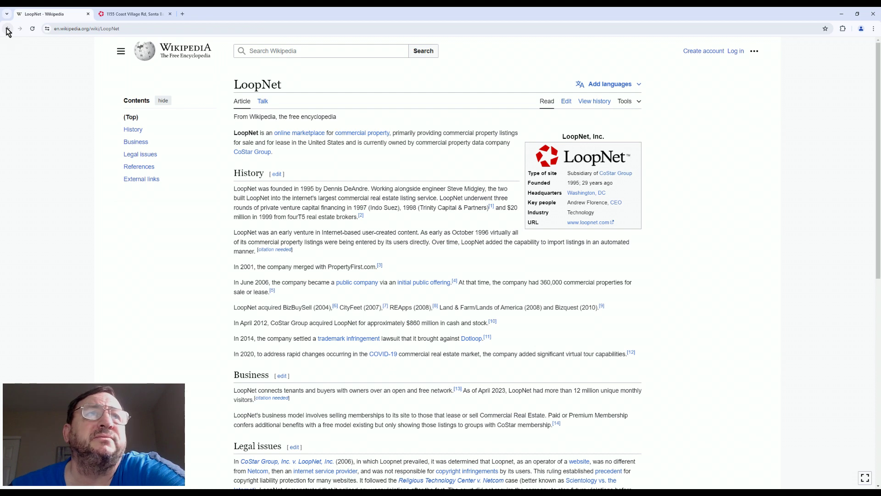
left_click(8, 29)
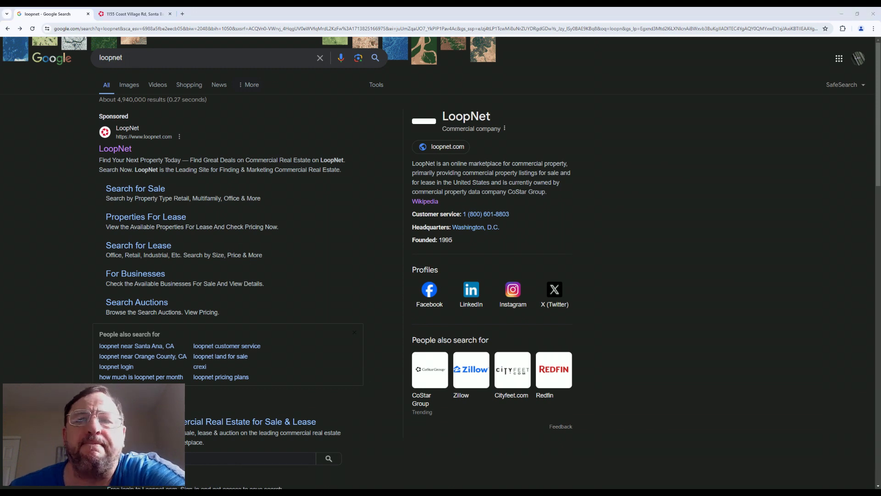
Switch from Chrome to the blank Paint 3D canvas
key("alt+Tab")
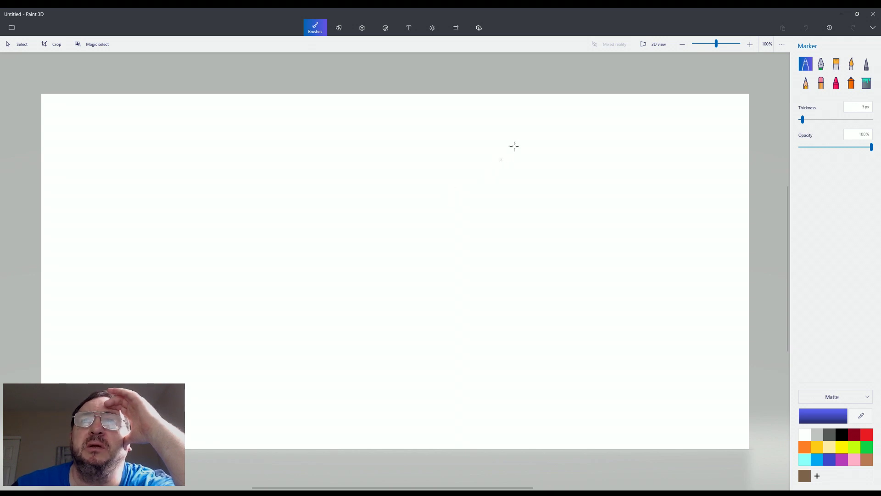
Place three rounded squares across the top of the canvas: left, centre and right
left_click(339, 28)
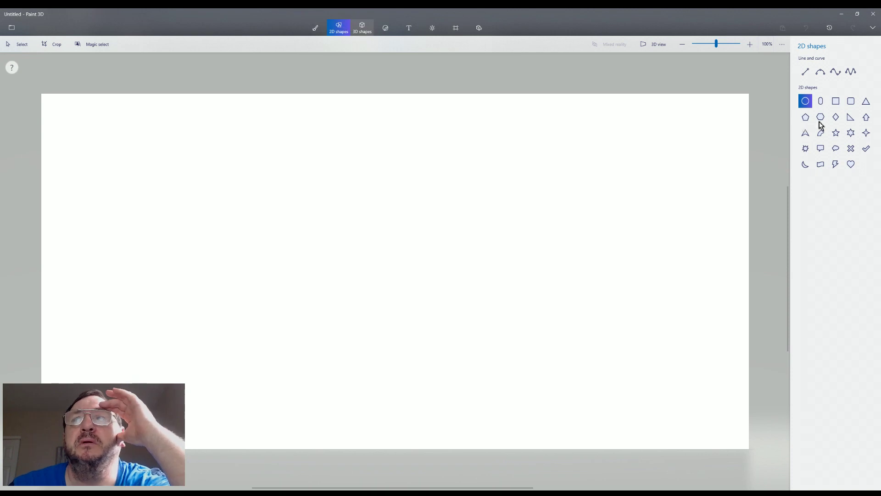
left_click(851, 103)
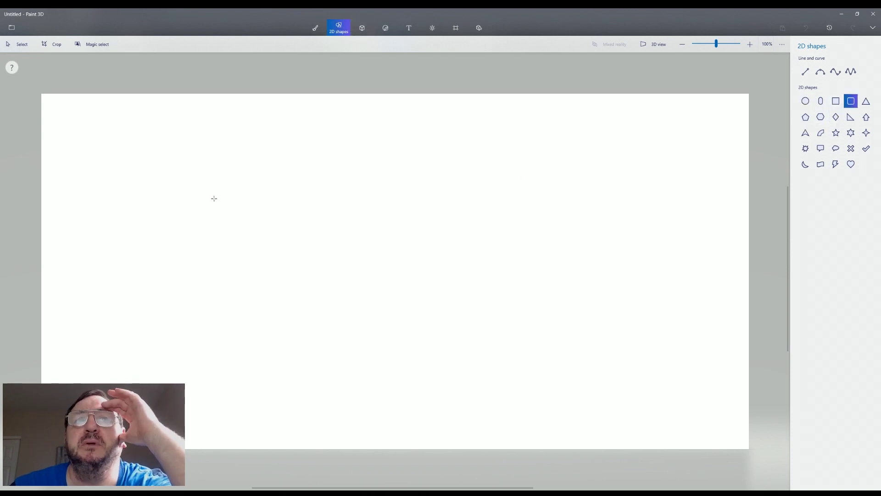
left_click(145, 126)
left_click(161, 171)
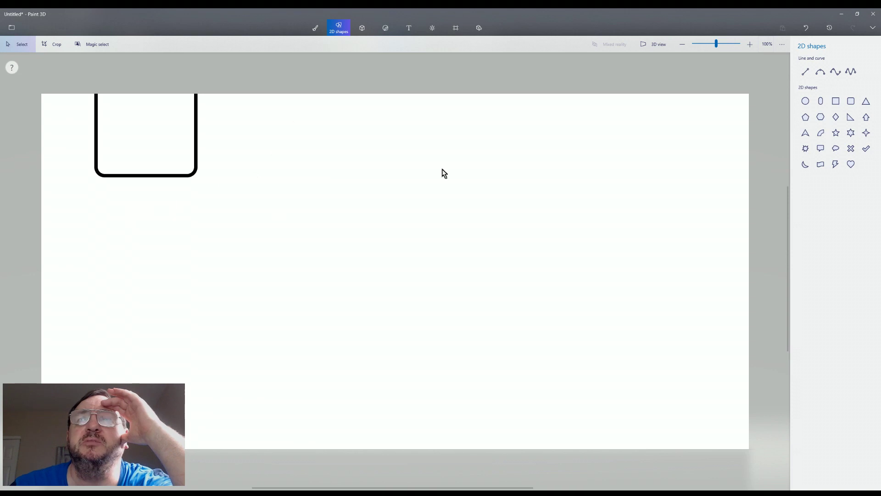
left_click(851, 105)
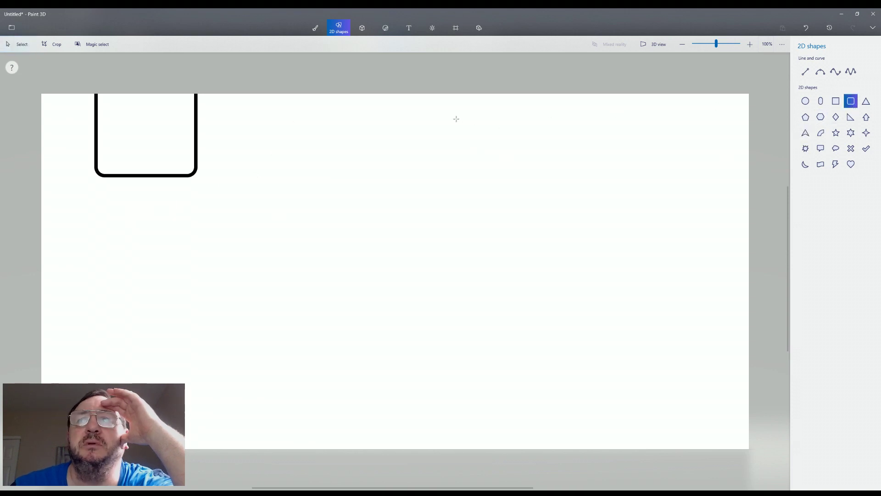
left_click(475, 119)
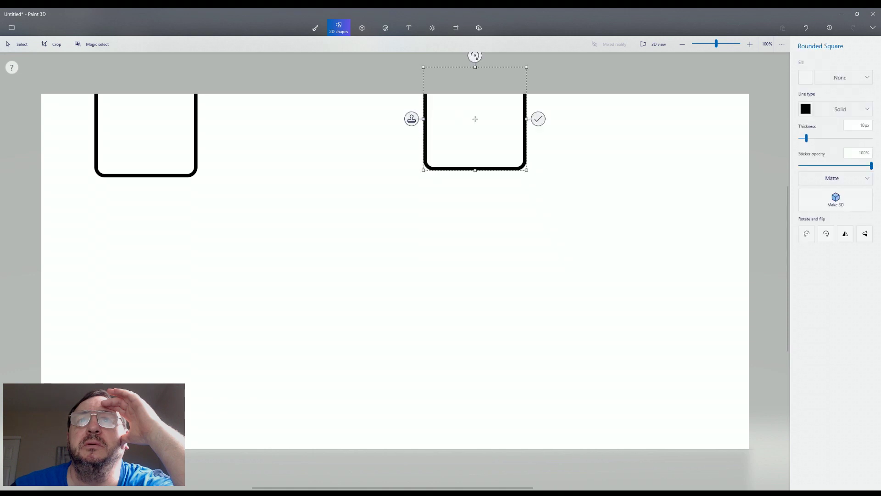
left_click(658, 191)
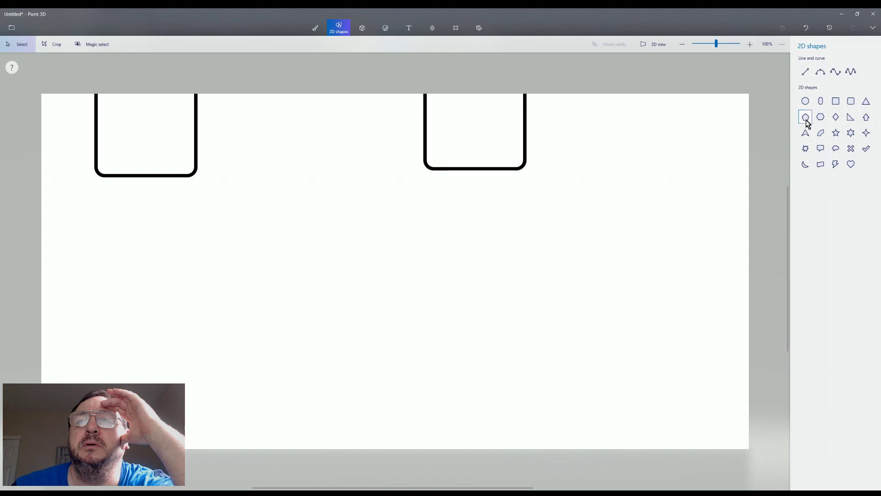
left_click(852, 103)
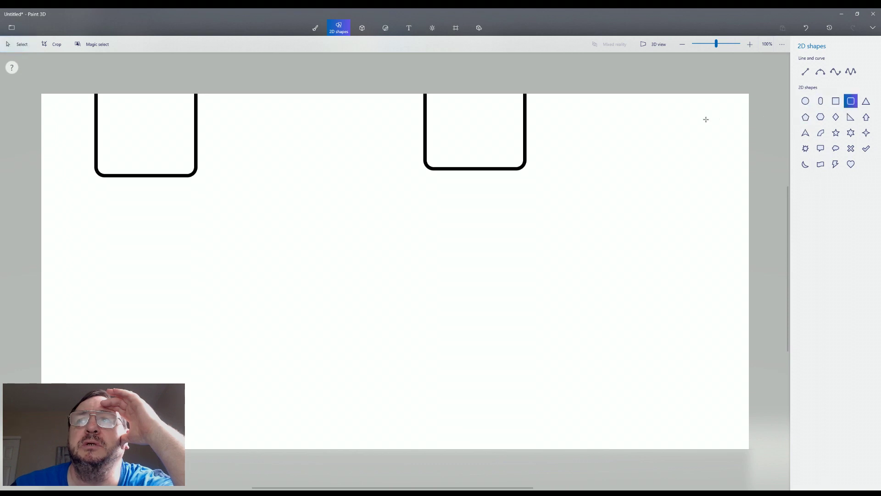
left_click(666, 124)
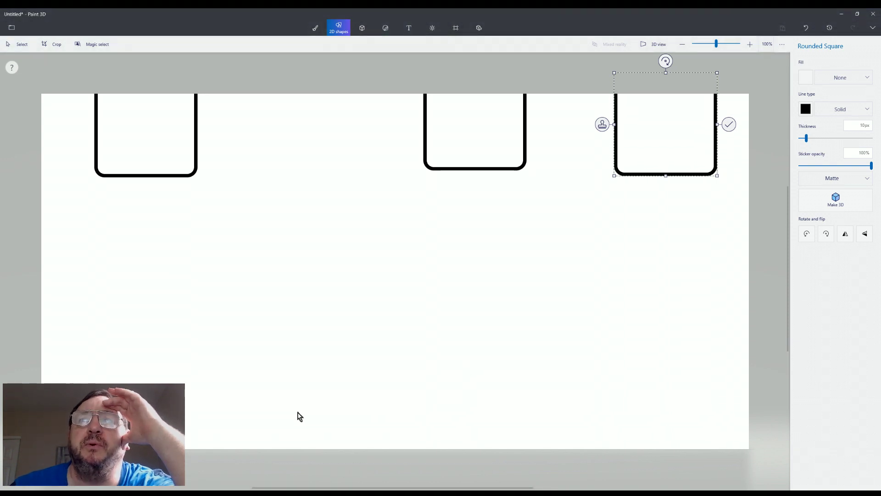
left_click(347, 315)
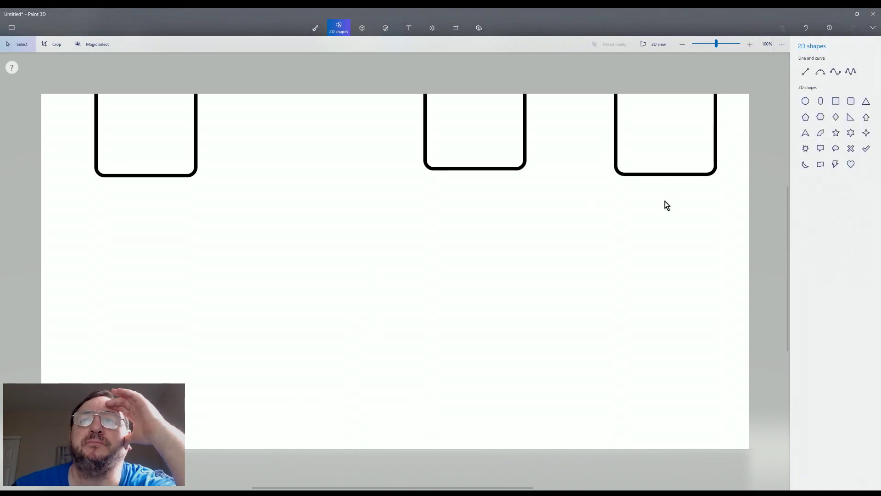
Draw straight lines connecting the middle square to the right and the left square to the middle
left_click(807, 73)
left_click_drag(526, 149, 616, 148)
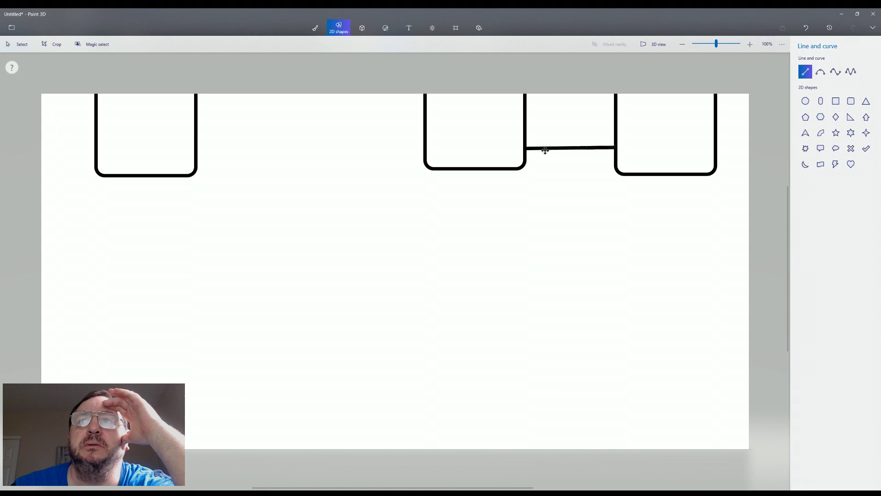
left_click(197, 147)
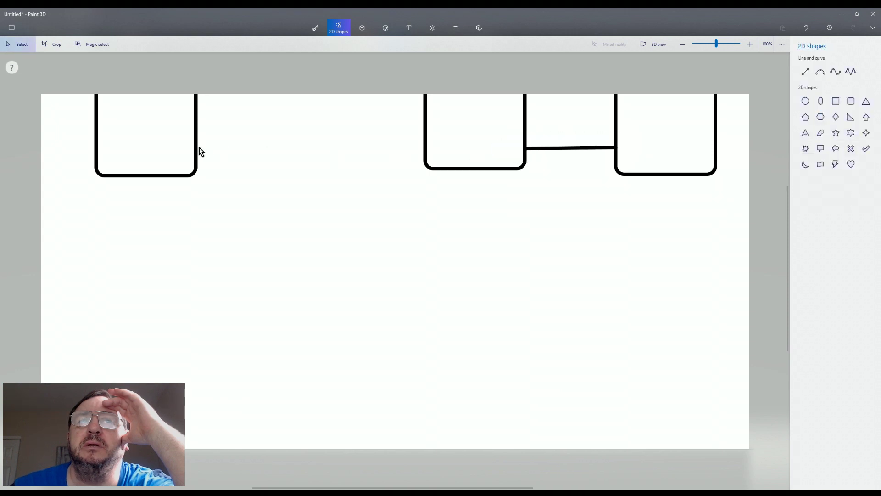
left_click(805, 72)
left_click_drag(198, 151, 424, 150)
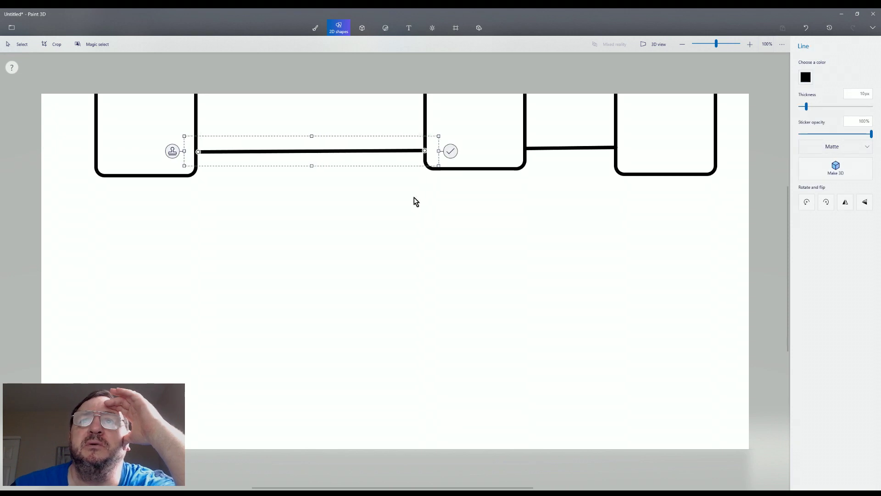
left_click(414, 198)
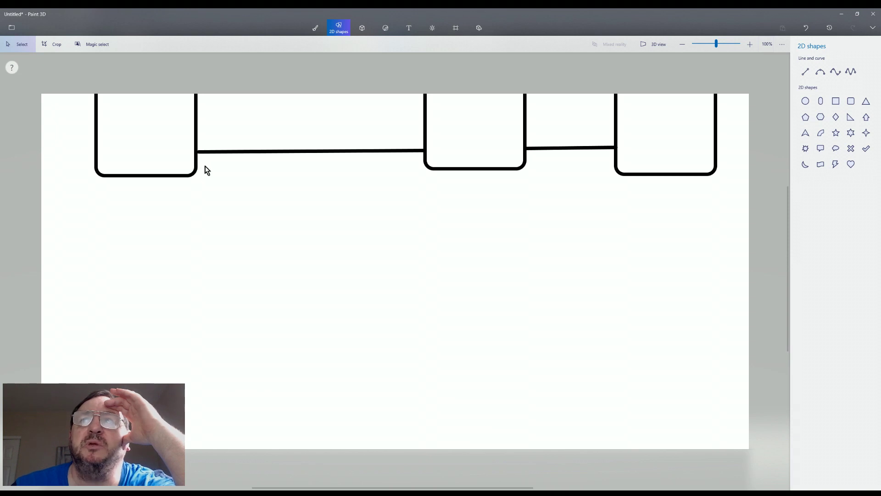
Draw a long lower line from the left square, bent to join the right square, deleting a stray diagonal
left_click(805, 74)
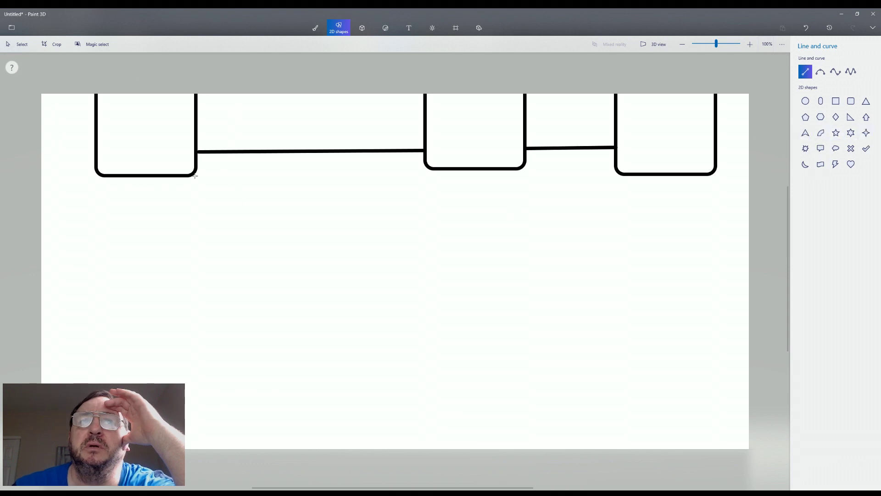
left_click_drag(197, 175, 567, 191)
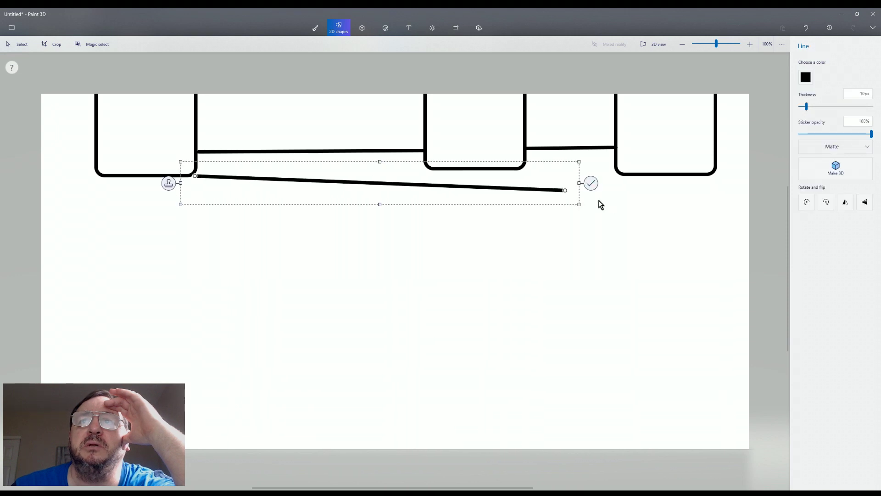
left_click(588, 180)
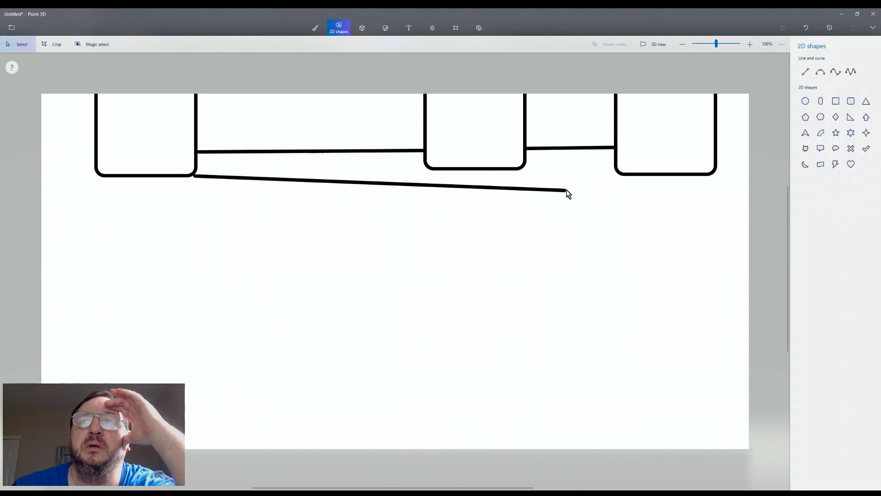
left_click(804, 74)
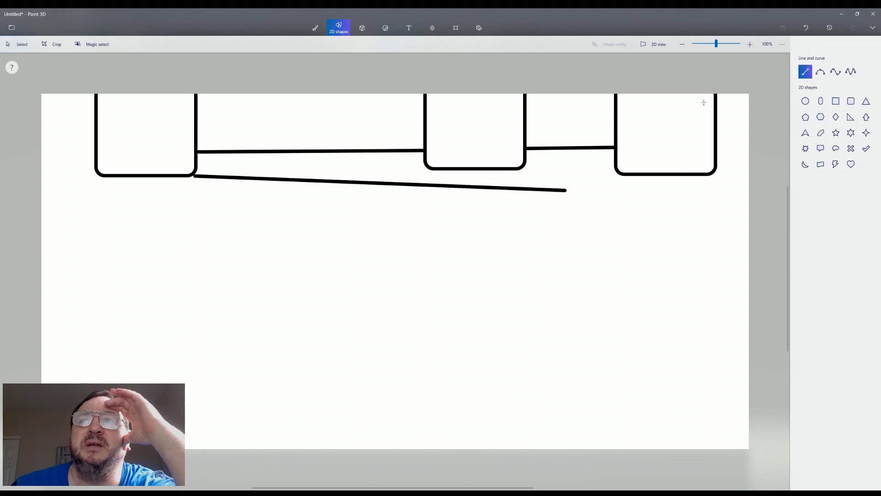
left_click_drag(577, 183, 562, 190)
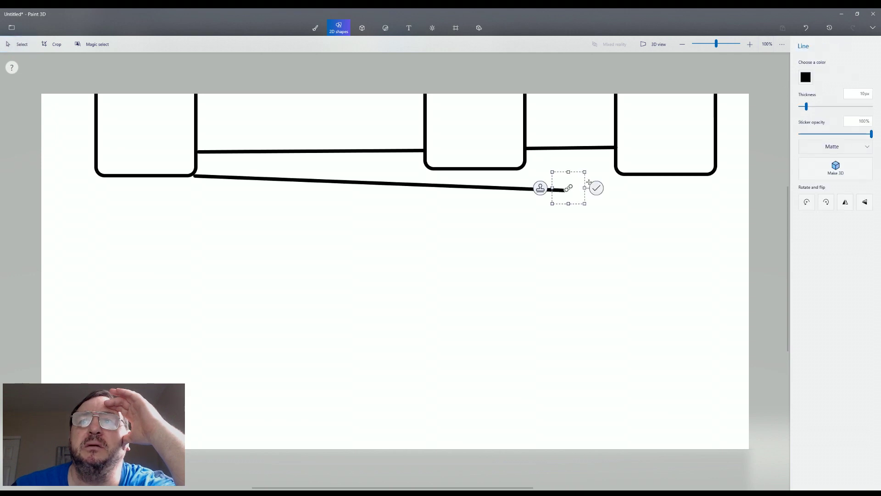
left_click(630, 205)
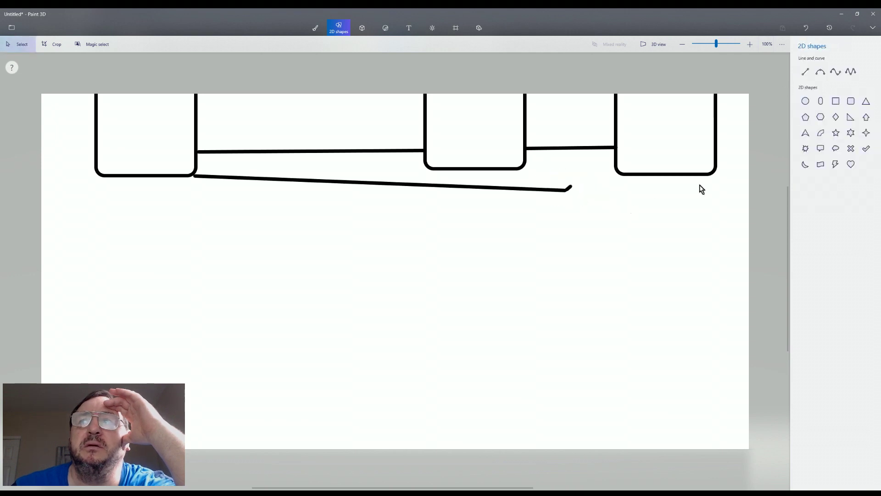
left_click(806, 72)
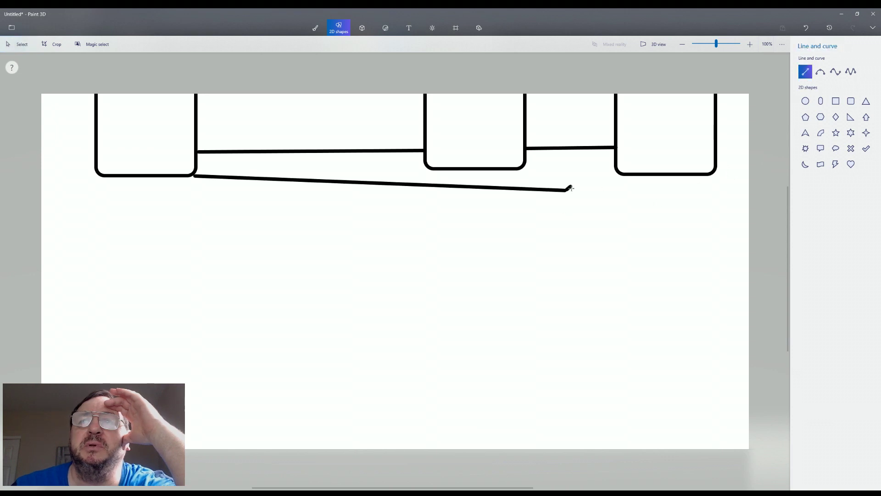
mouse_move(506, 120)
left_mouse_down()
mouse_move(637, 251)
mouse_move(645, 246)
left_mouse_up()
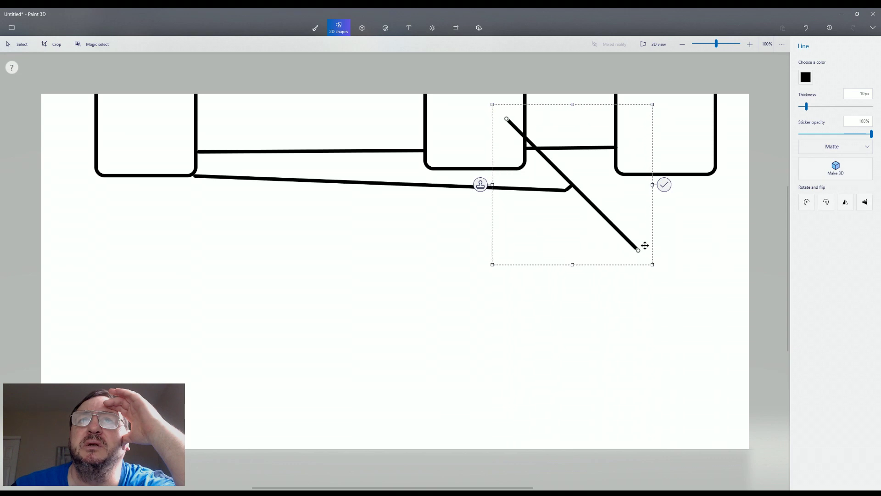
key("Delete")
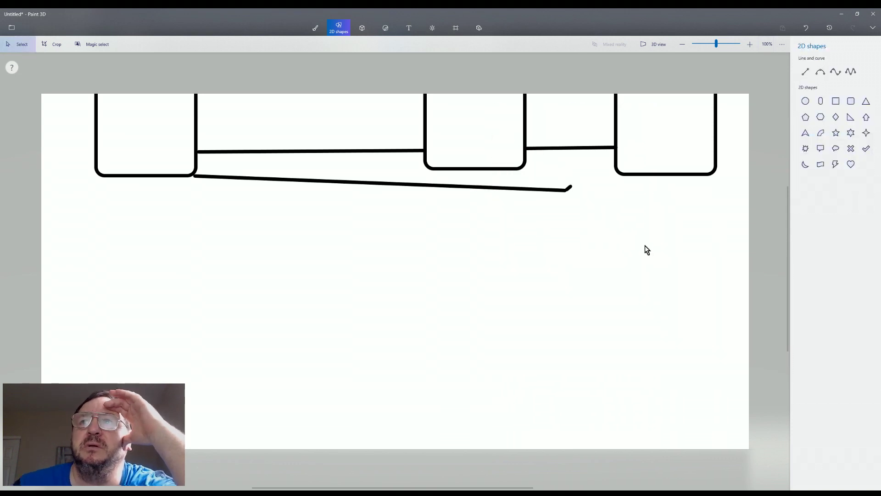
left_click(806, 72)
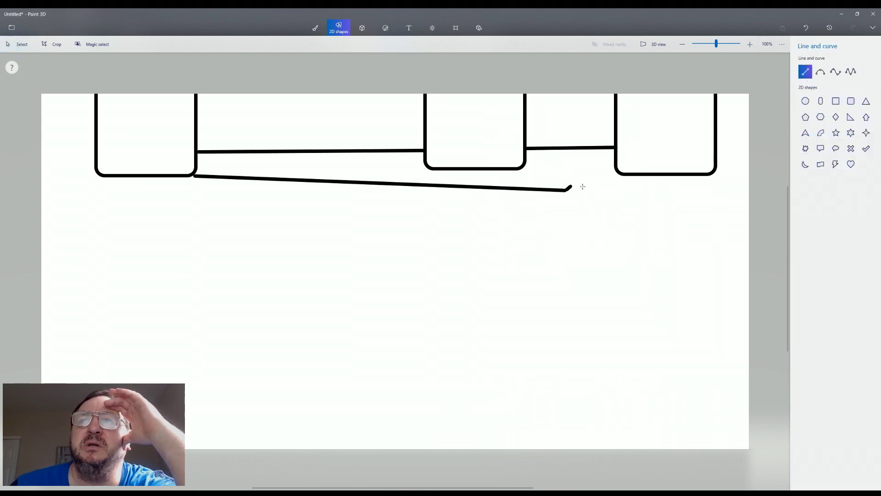
left_click_drag(575, 186, 623, 173)
left_click(574, 236)
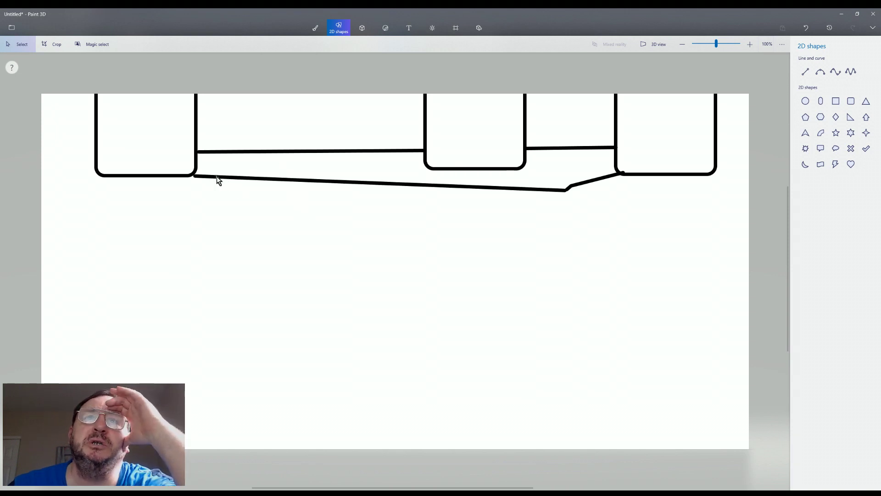
Add a second parallel line between the left and middle squares
left_click(805, 72)
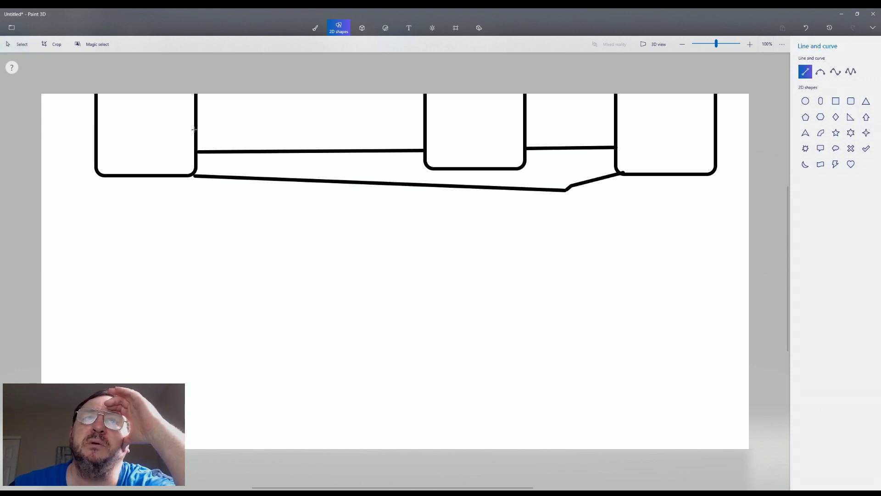
left_click_drag(196, 130, 424, 130)
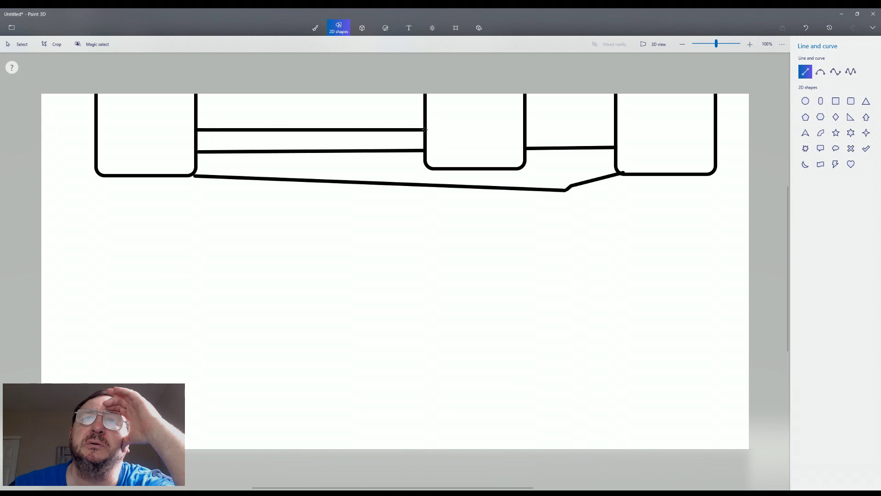
left_click(411, 178)
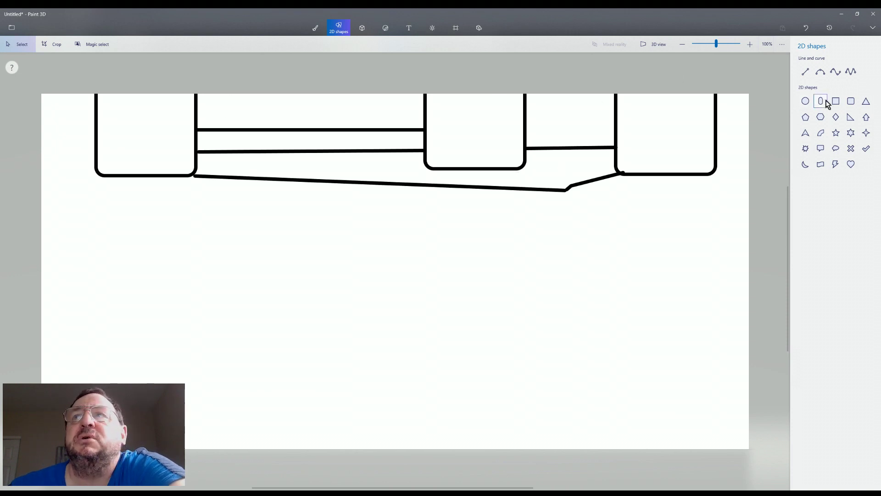
Choose the freehand brush and keep blue as its colour in the colour editor
left_click(850, 101)
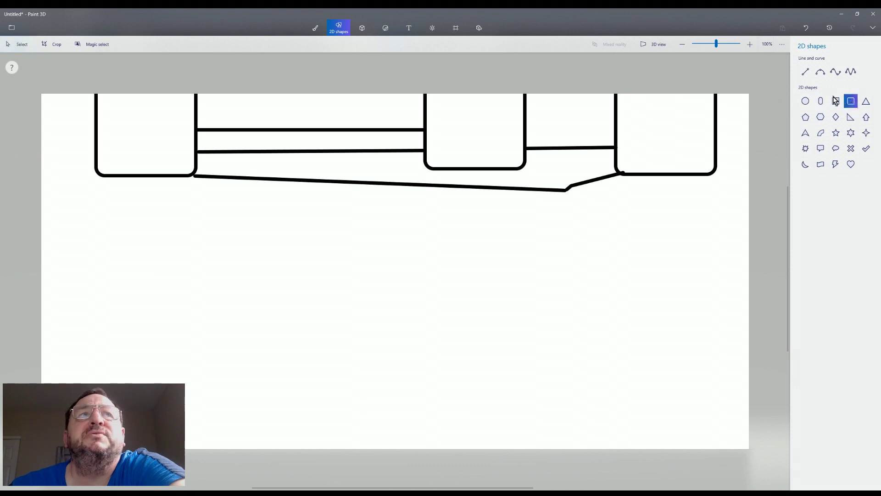
left_click(314, 29)
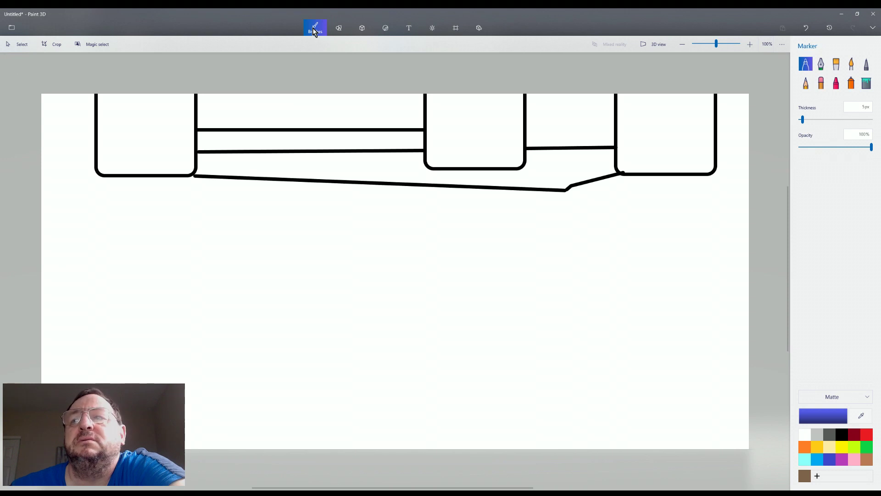
left_click(837, 418)
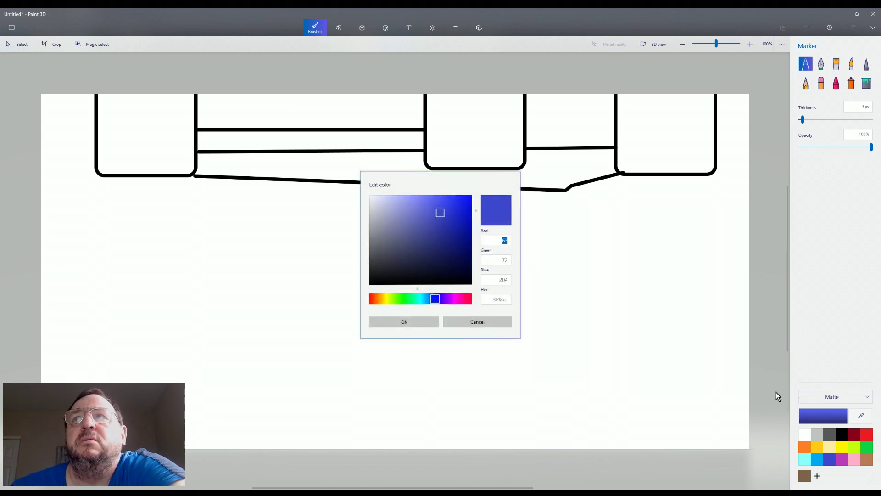
left_click(420, 324)
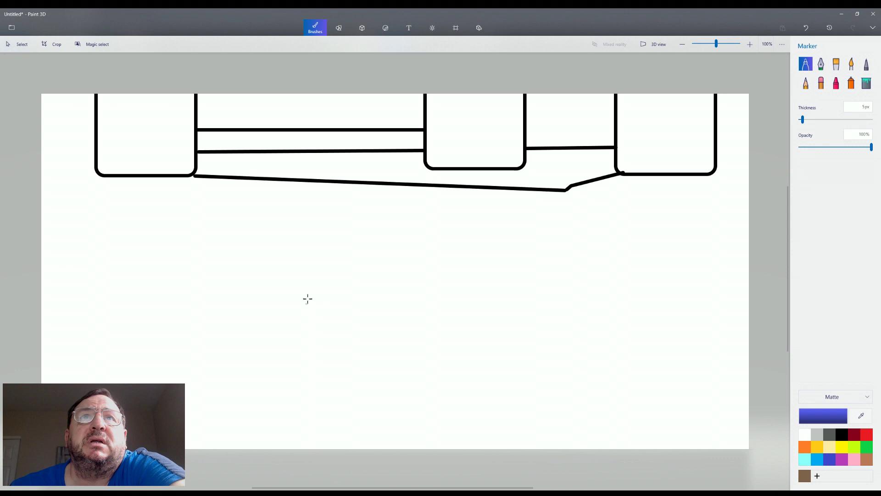
left_click(340, 30)
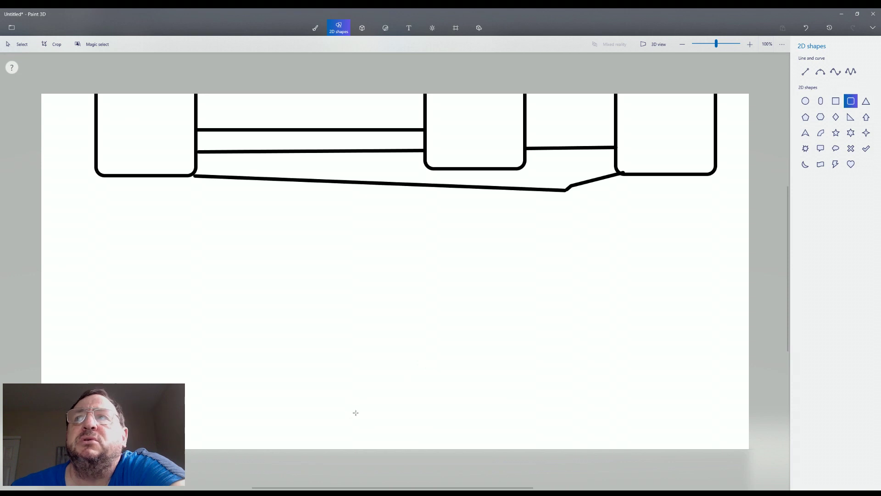
Place a triangle near the bottom-right of the canvas and finalise it
left_click(867, 105)
left_click(837, 103)
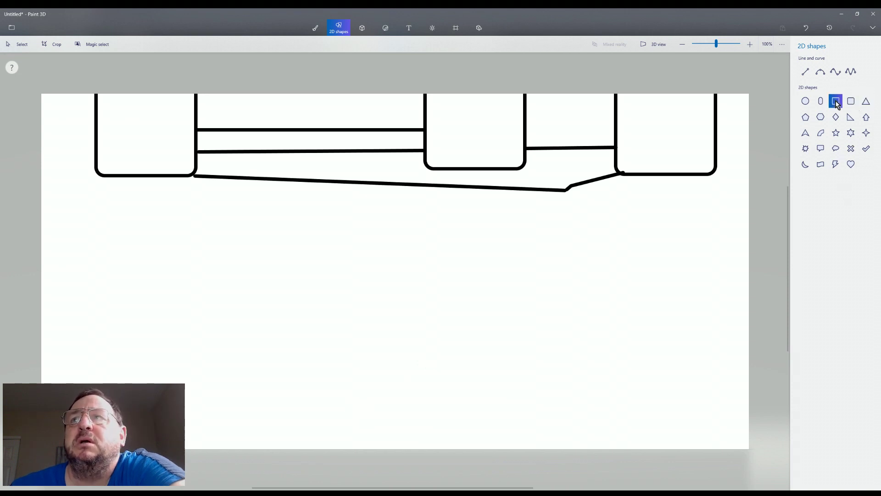
left_click(867, 105)
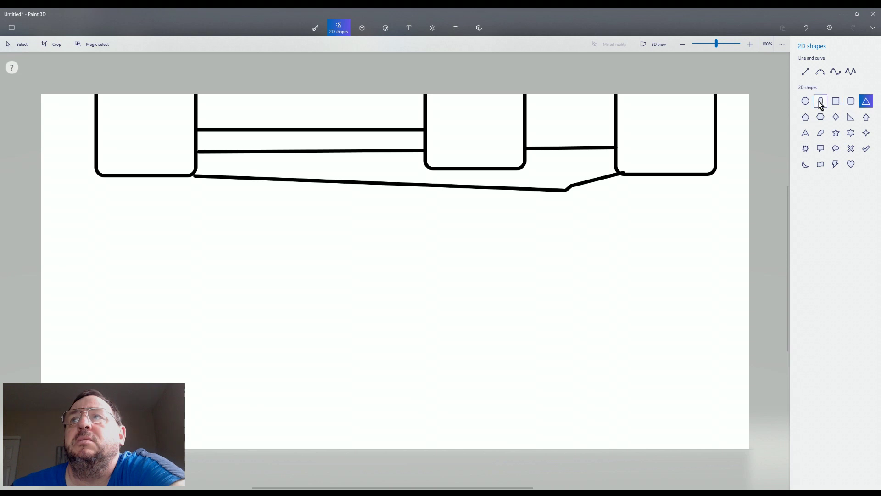
left_click(682, 436)
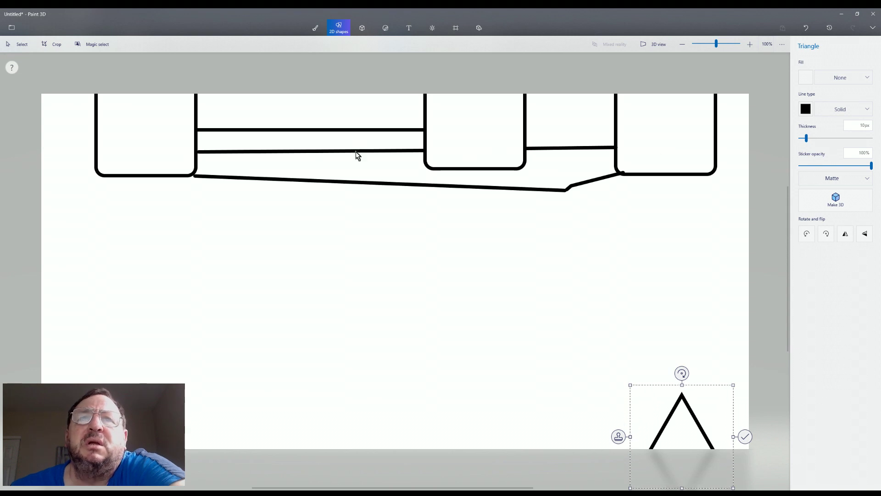
left_click(356, 167)
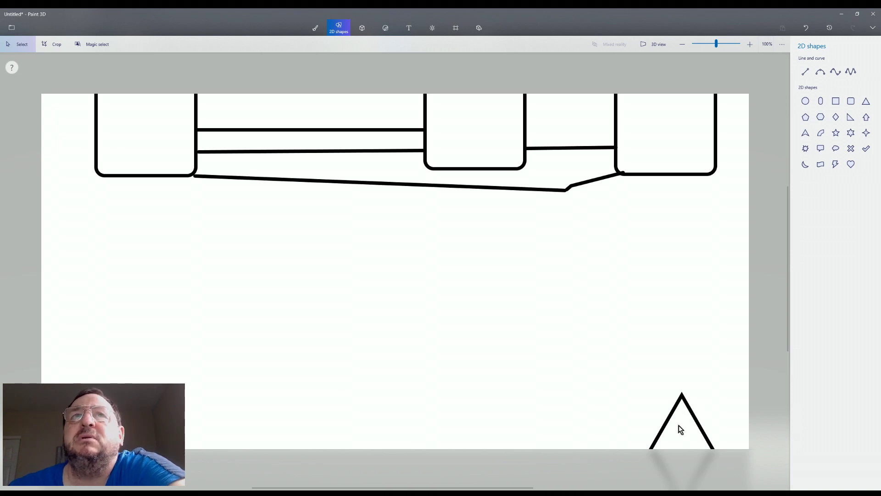
left_click(316, 29)
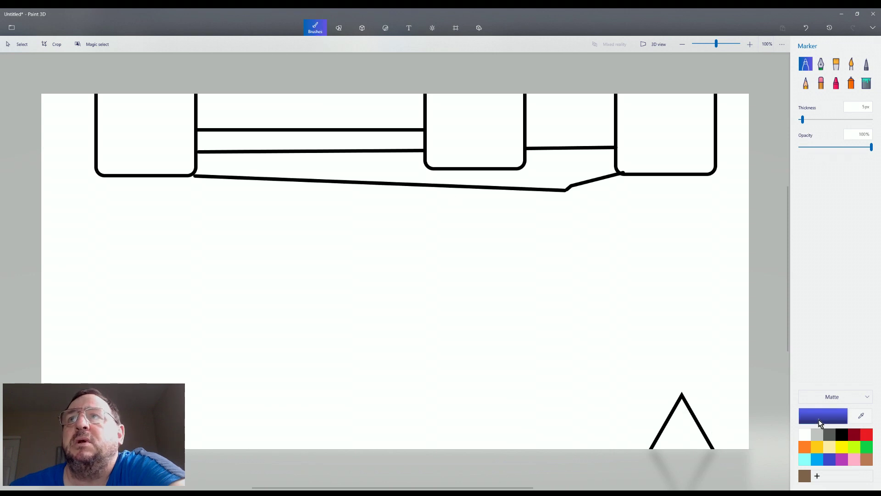
Confirm blue as the marker colour and dab several blue dots and a dash inside the triangle
left_click(821, 420)
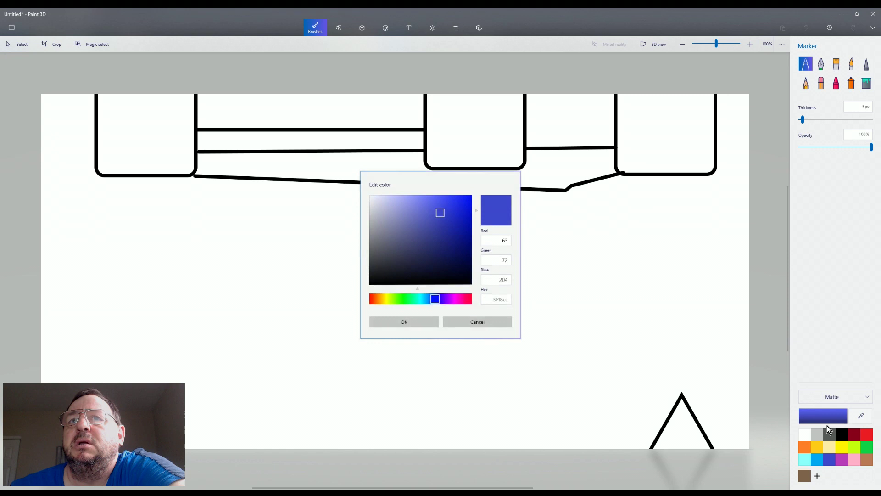
left_click(425, 323)
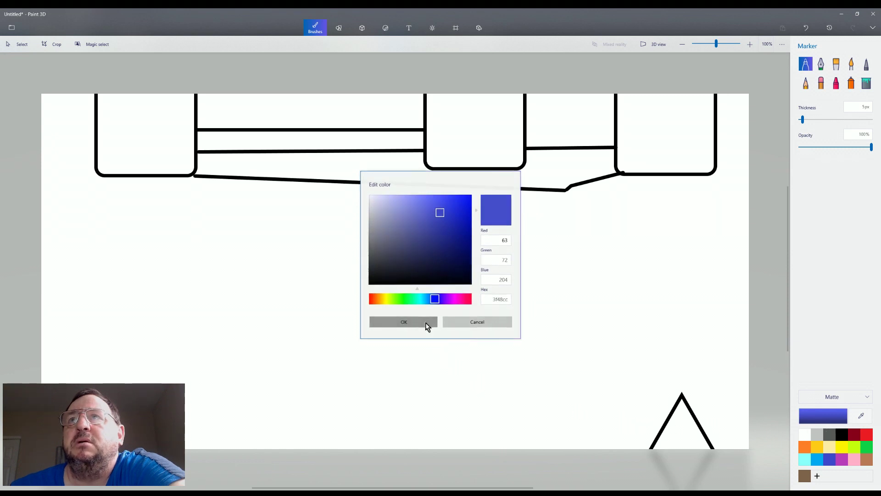
left_click(683, 437)
left_click(680, 415)
left_click(668, 428)
mouse_move(674, 425)
left_mouse_down()
mouse_move(690, 435)
mouse_move(671, 436)
left_mouse_up()
left_click(684, 433)
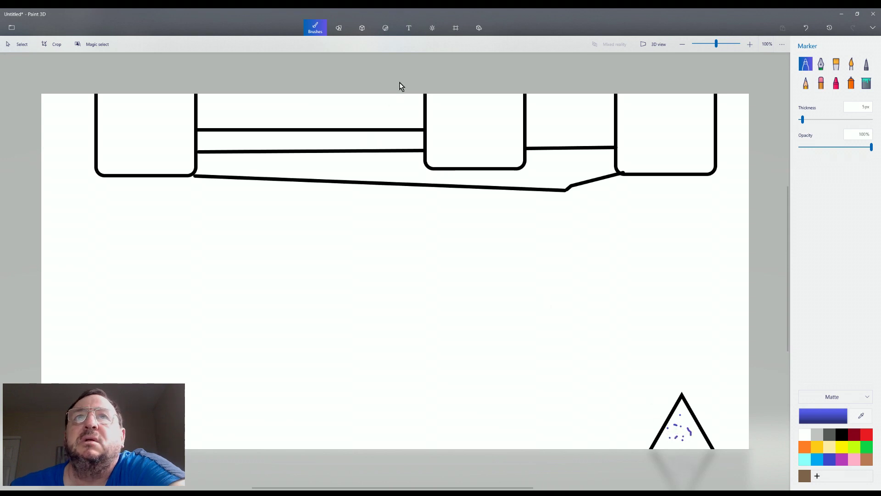
left_click(405, 28)
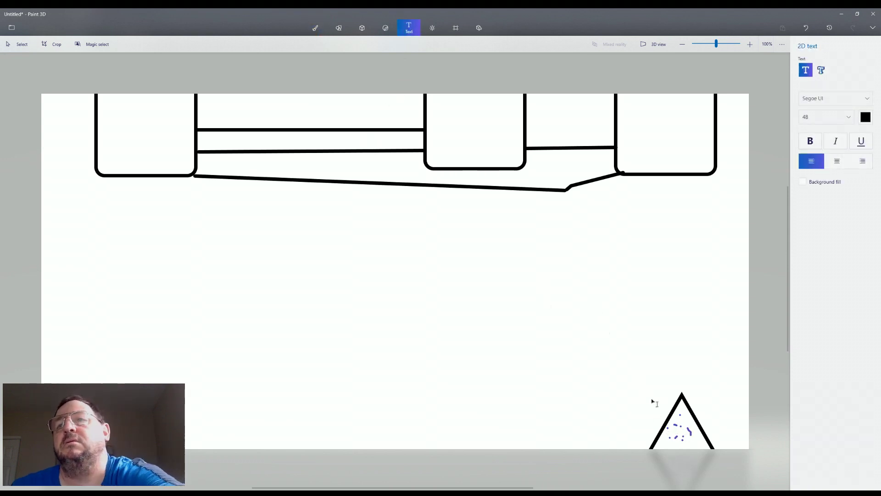
Type 'house' just above the triangle and colour the word blue
left_click(657, 372)
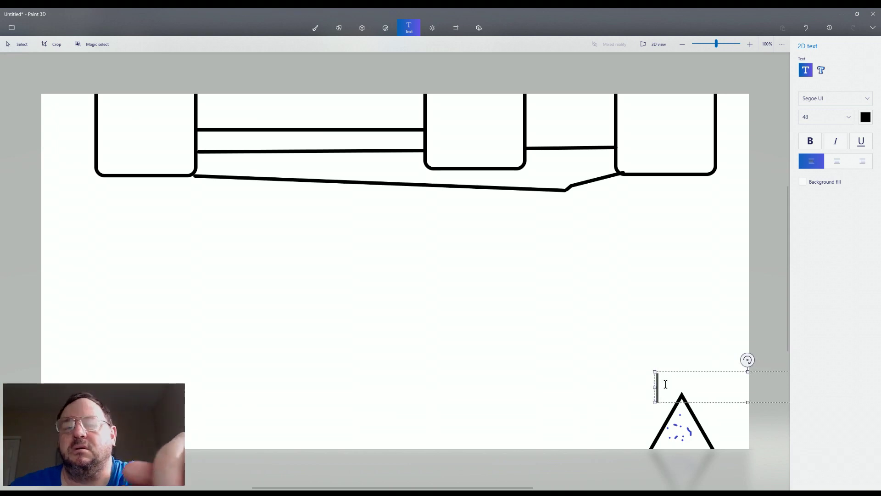
type("houd")
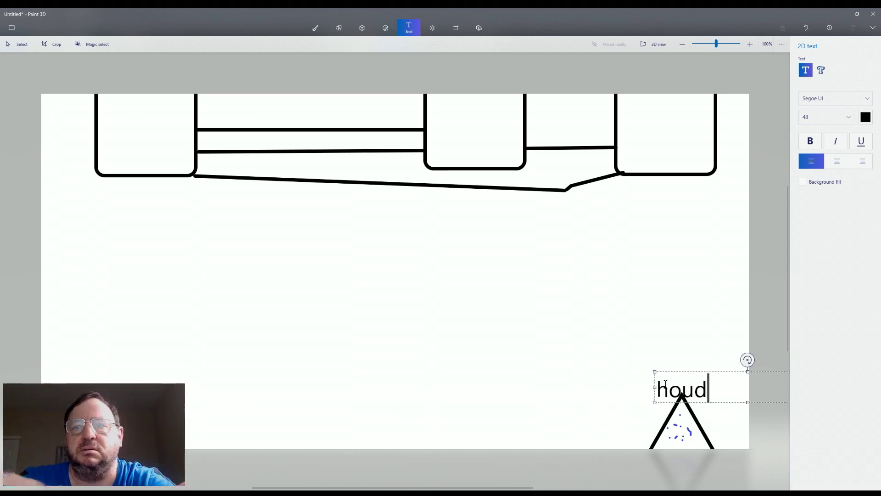
key("BackSpace")
type("se")
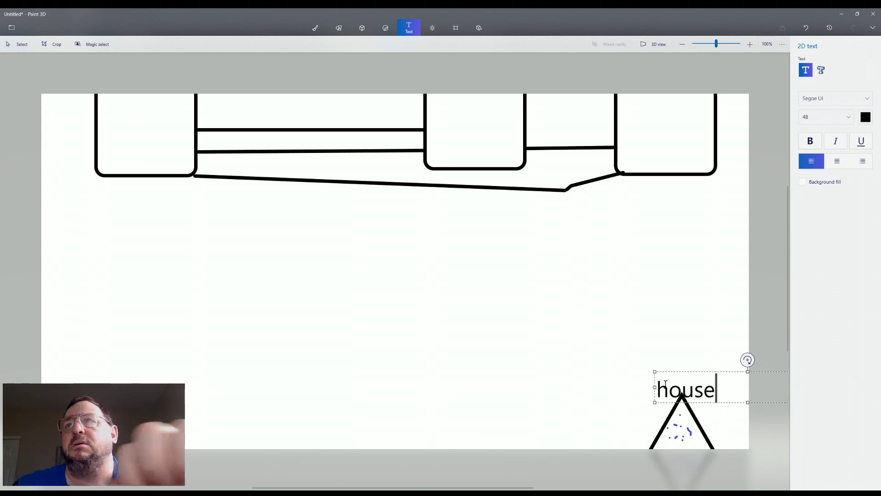
left_click(865, 118)
left_click(866, 118)
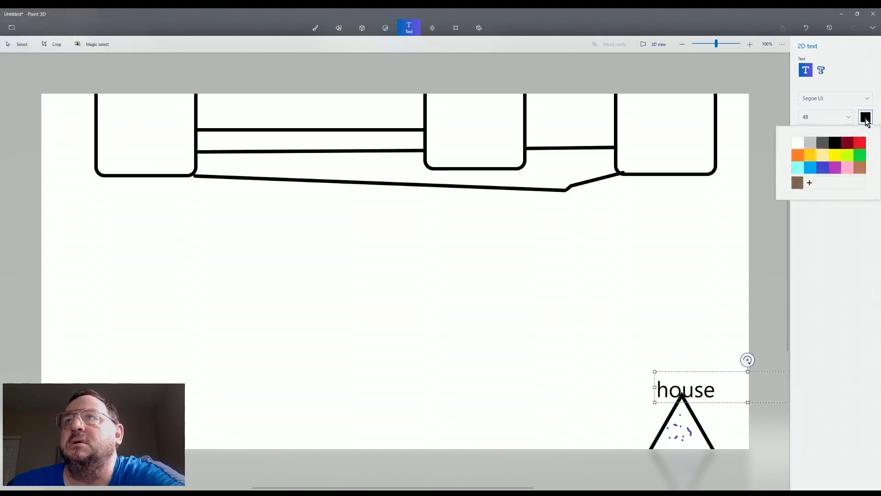
left_click(823, 174)
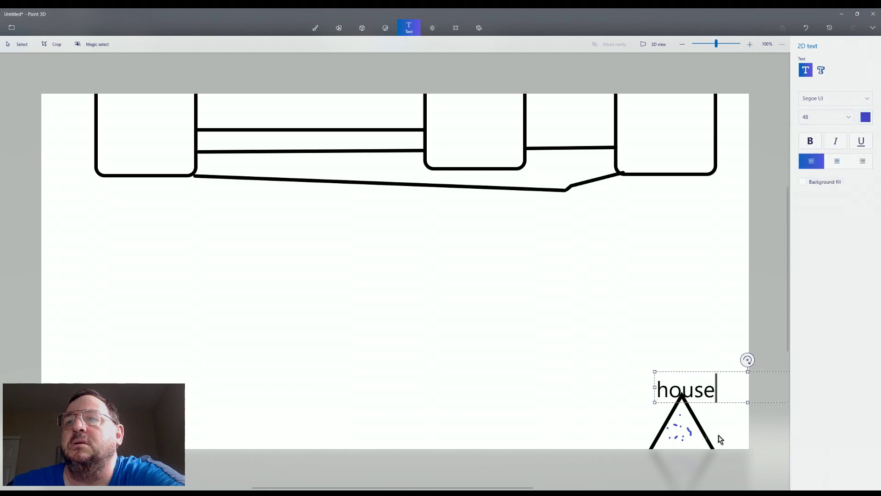
double_click(725, 393)
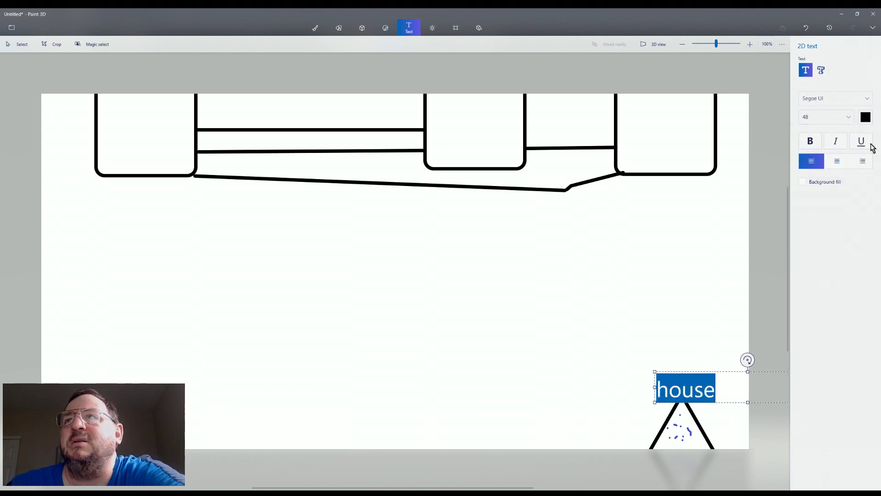
left_click(864, 121)
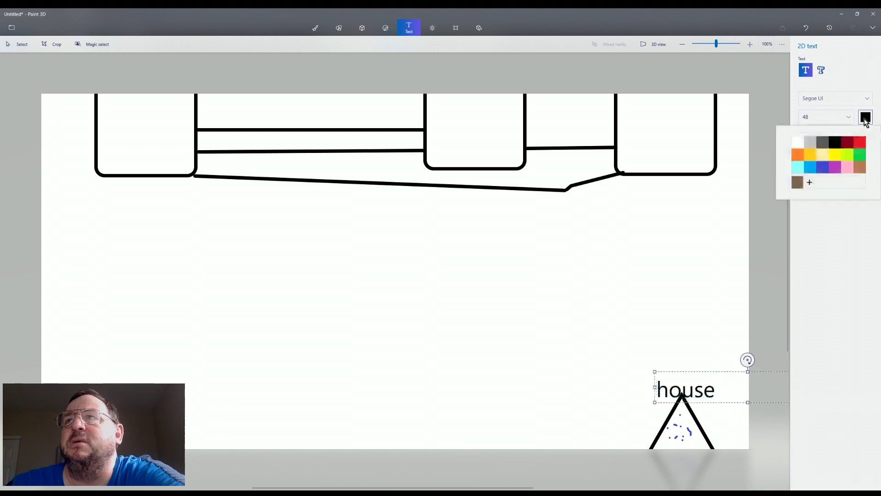
left_click(826, 167)
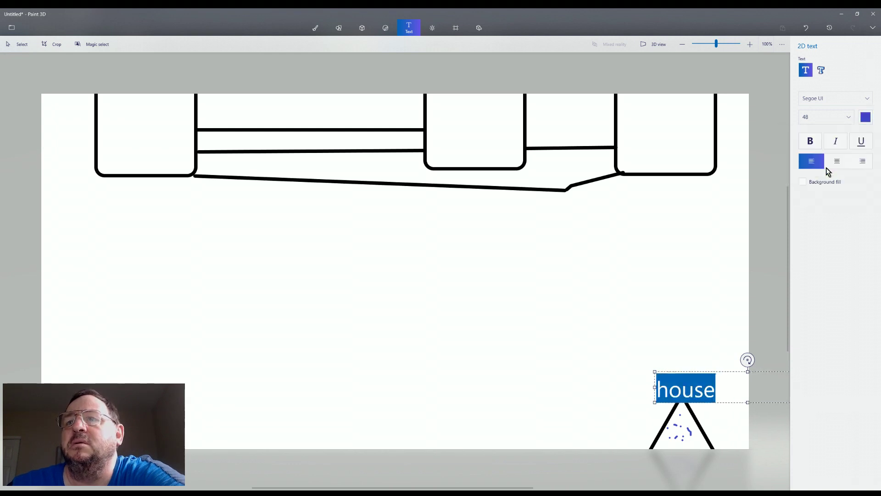
left_click(723, 341)
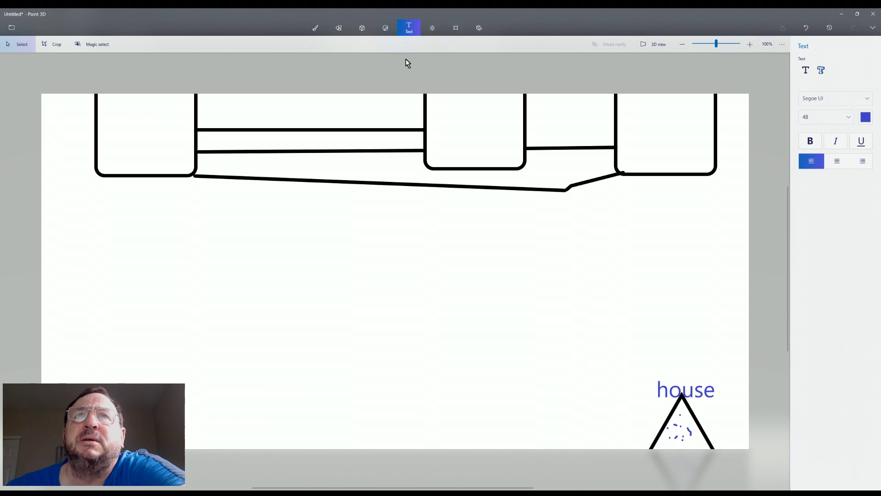
Choose the Hexagon shape and place it at the bottom, left of centre
left_click(340, 28)
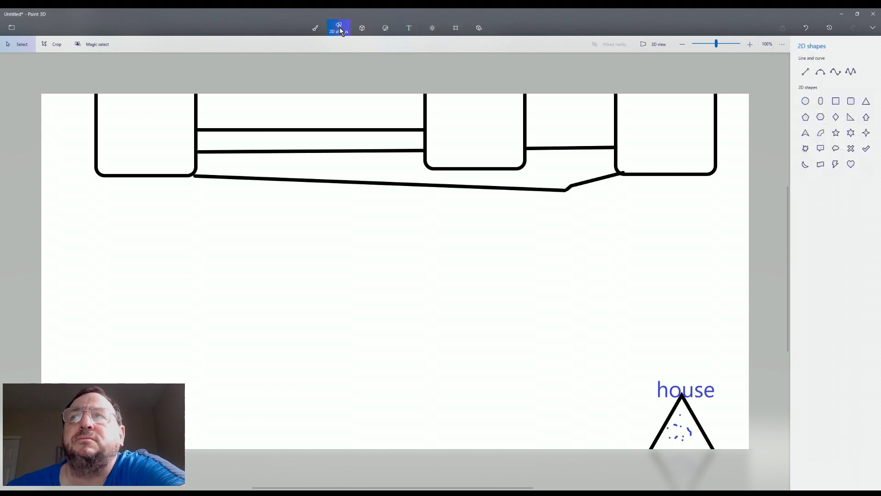
left_click(836, 102)
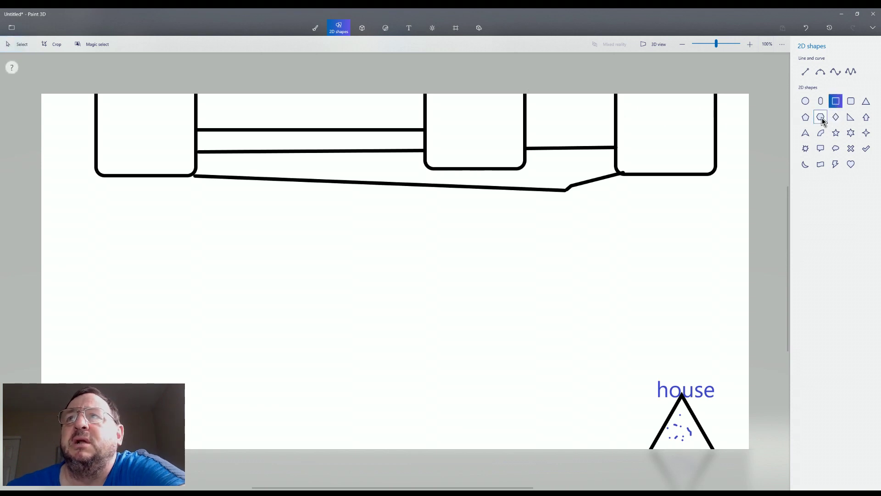
left_click(822, 119)
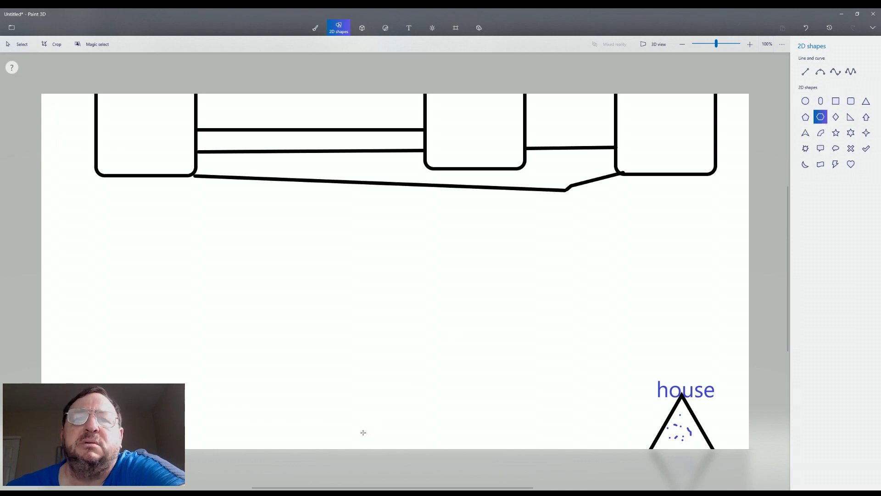
left_click(319, 420)
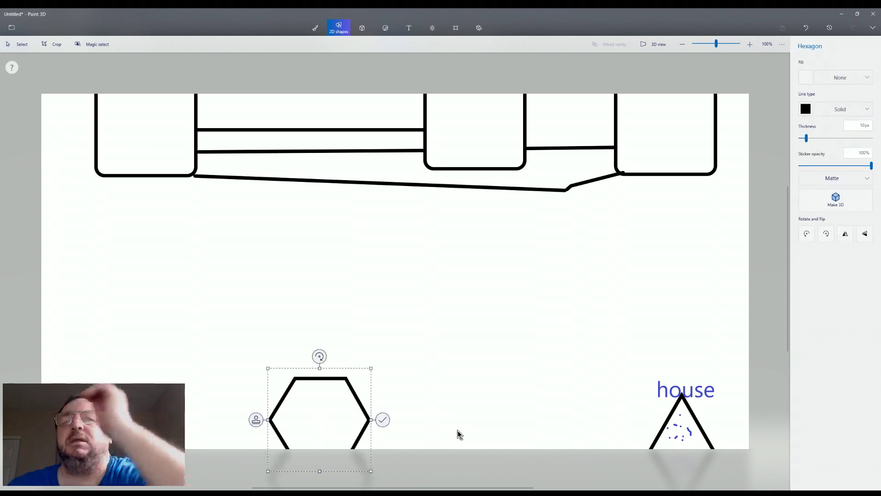
left_click(458, 431)
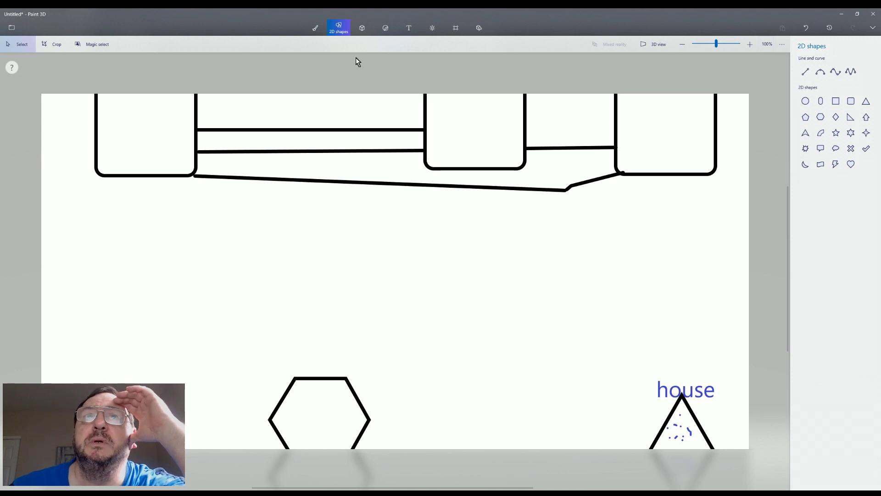
Move a thin strip off the hexagon's top edge, then reselect the area around its top
left_click(412, 28)
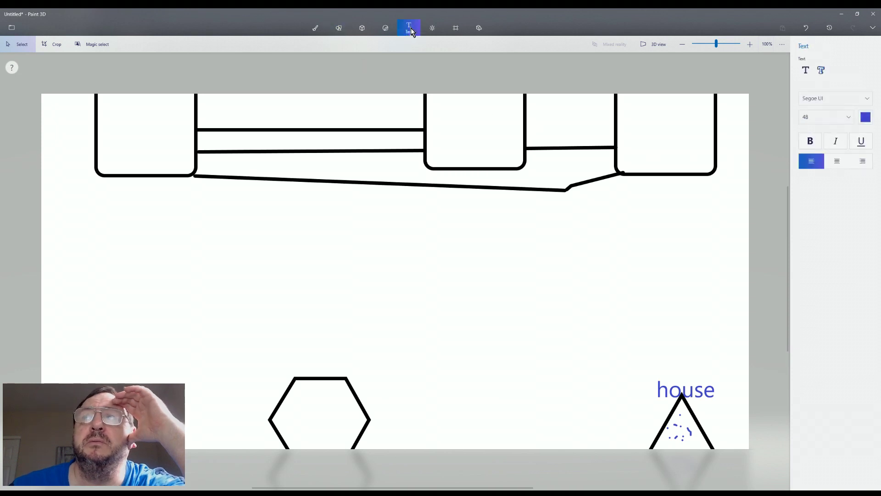
left_click(866, 119)
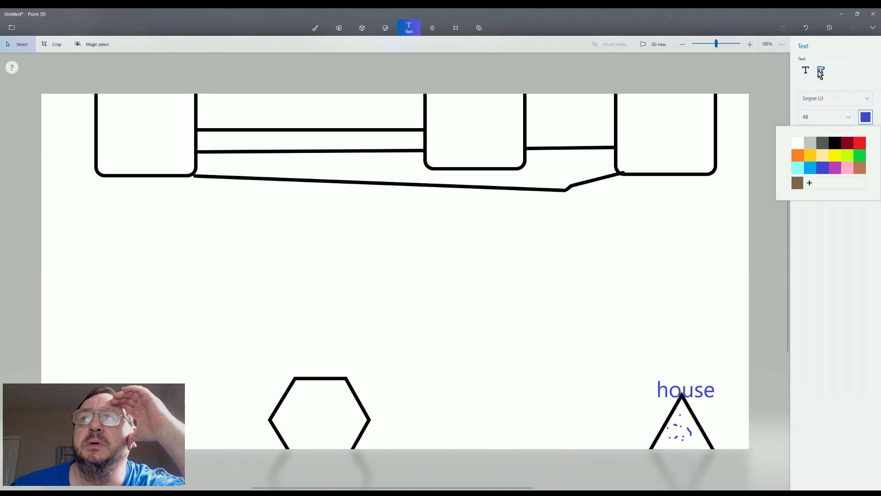
left_click(806, 71)
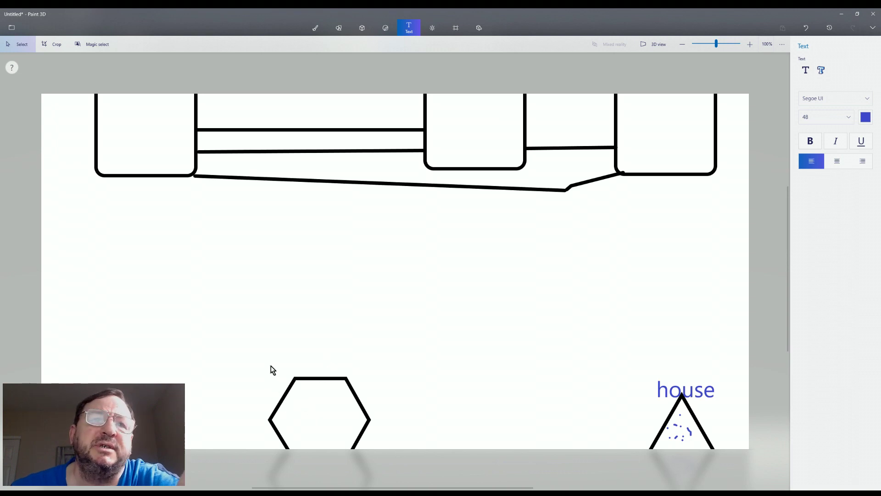
left_click_drag(306, 385, 346, 395)
left_click(221, 385)
left_click(372, 397)
left_click_drag(274, 349, 388, 398)
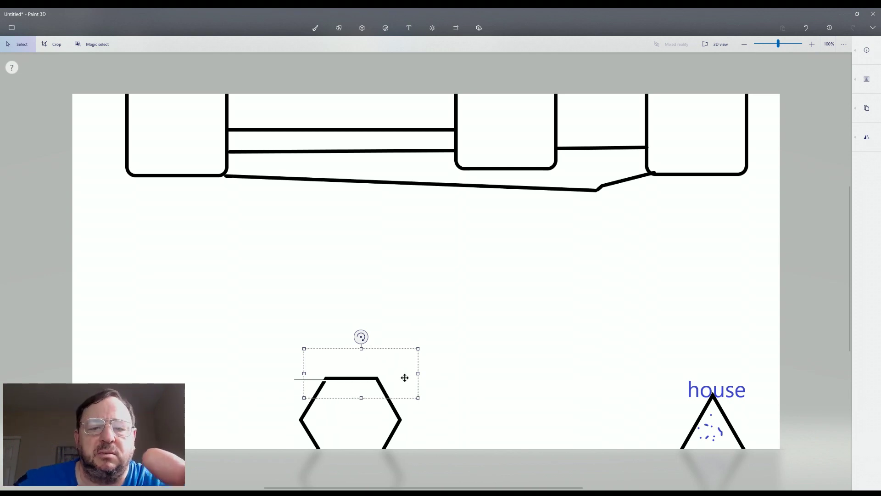
key("s")
key("e")
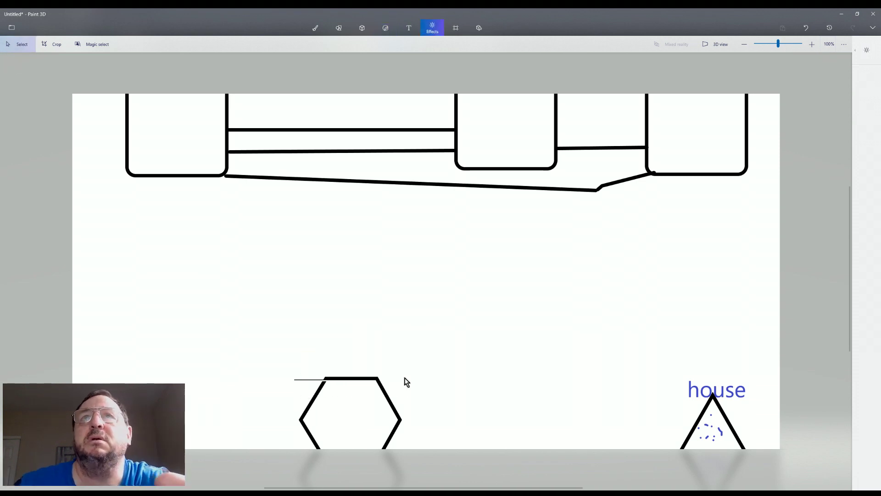
Mark out an empty text box above the hexagon
left_click(409, 29)
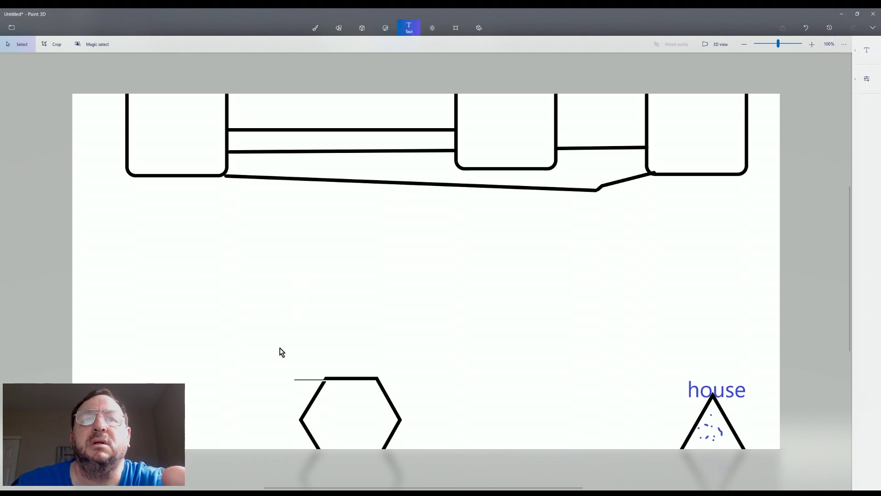
left_click_drag(283, 344, 417, 386)
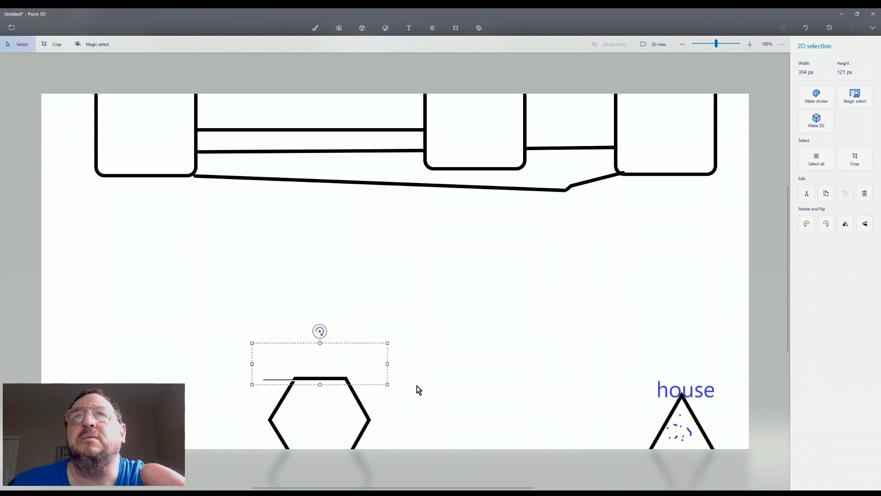
left_click(409, 32)
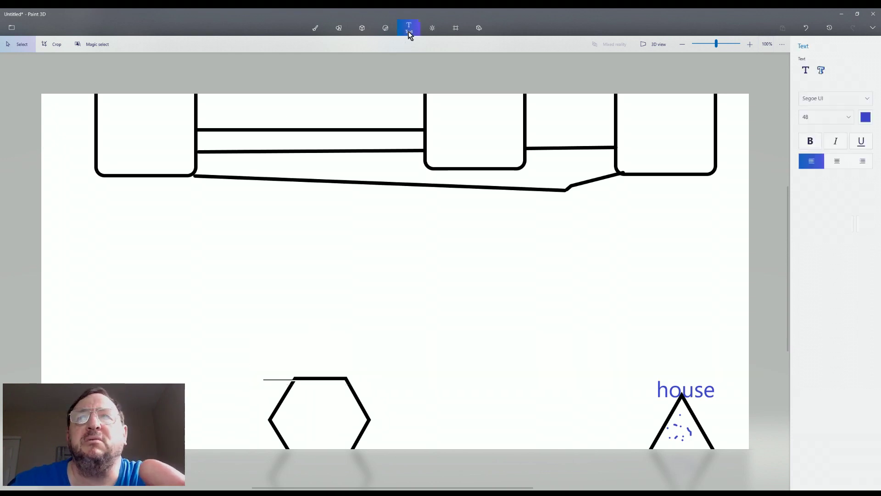
left_click_drag(263, 341, 367, 392)
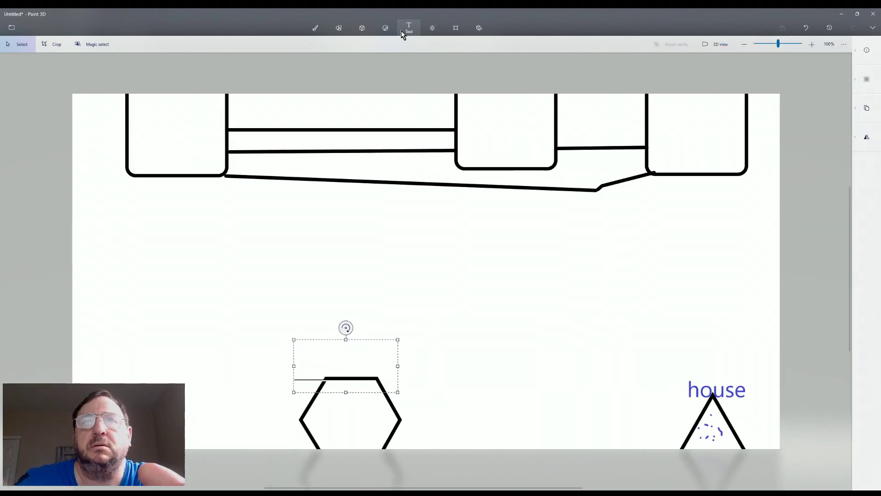
Add 2D text 'my business, computers, build up' above the hexagon, correcting the typo
left_click(402, 35)
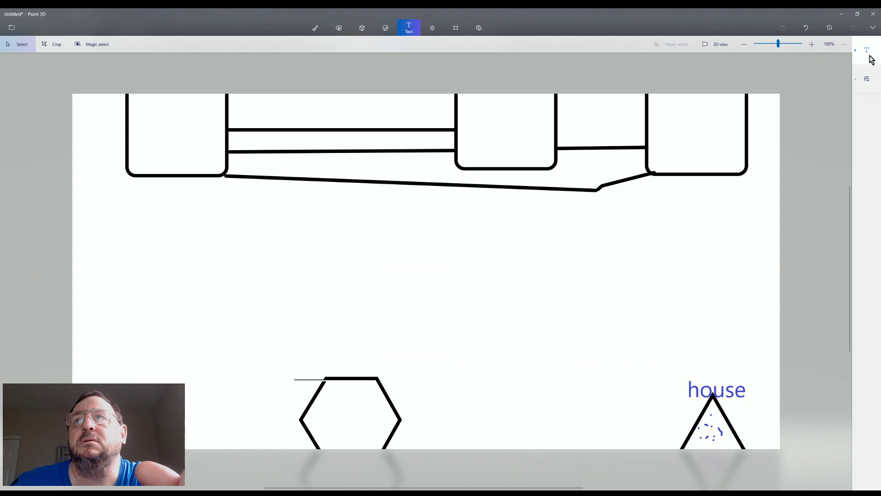
mouse_move(870, 58)
left_click(778, 57)
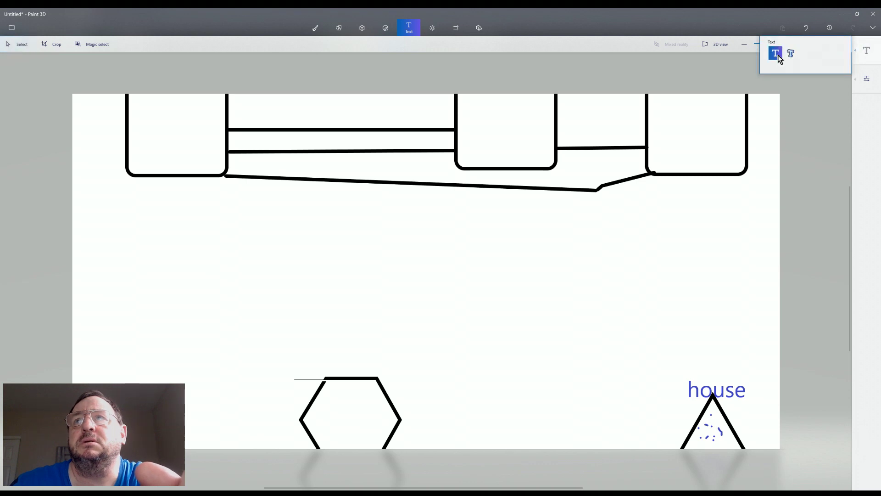
left_click(293, 346)
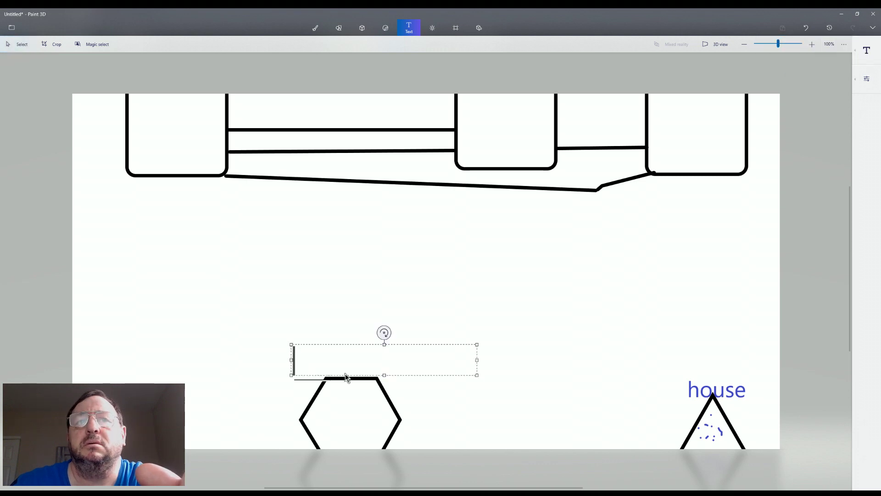
type("my ")
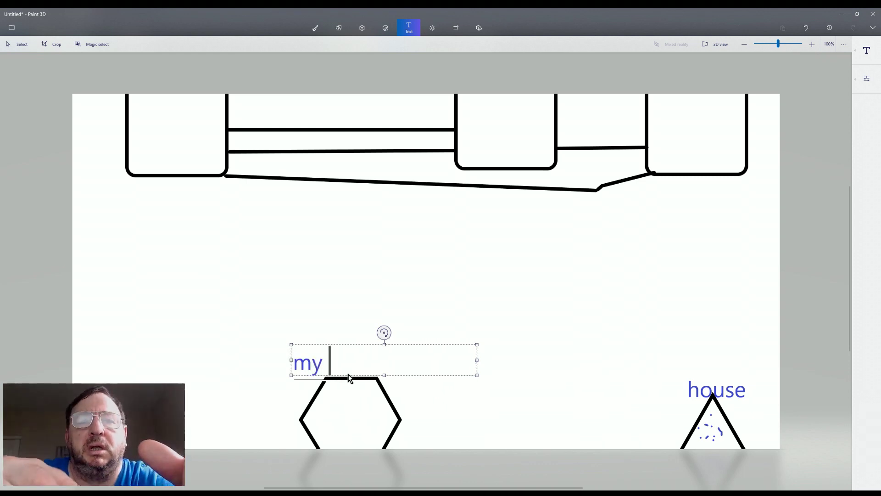
type("busine")
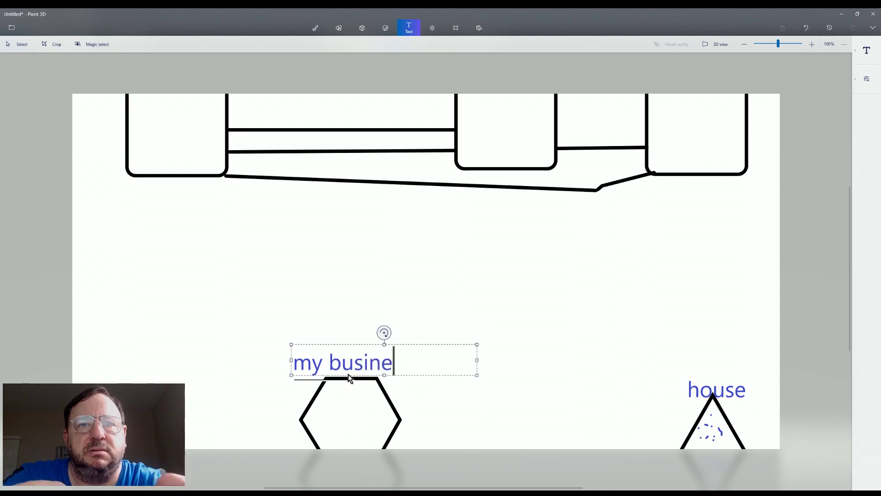
type("ss, ")
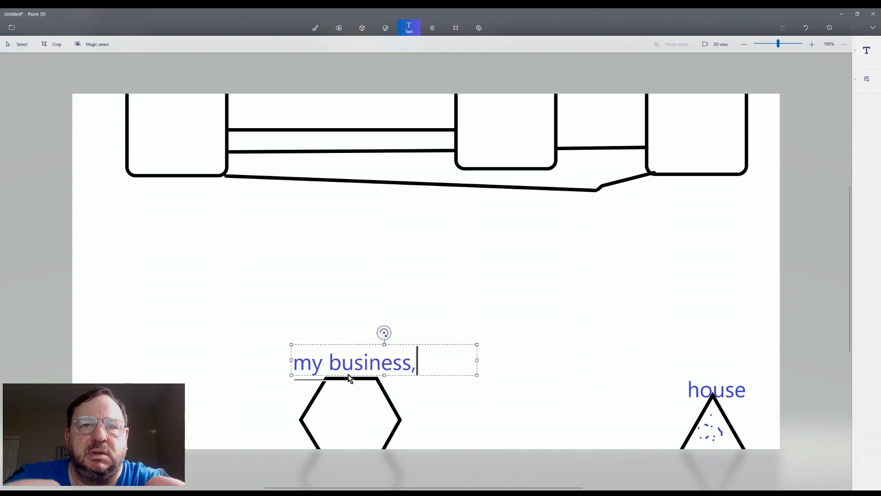
type("co")
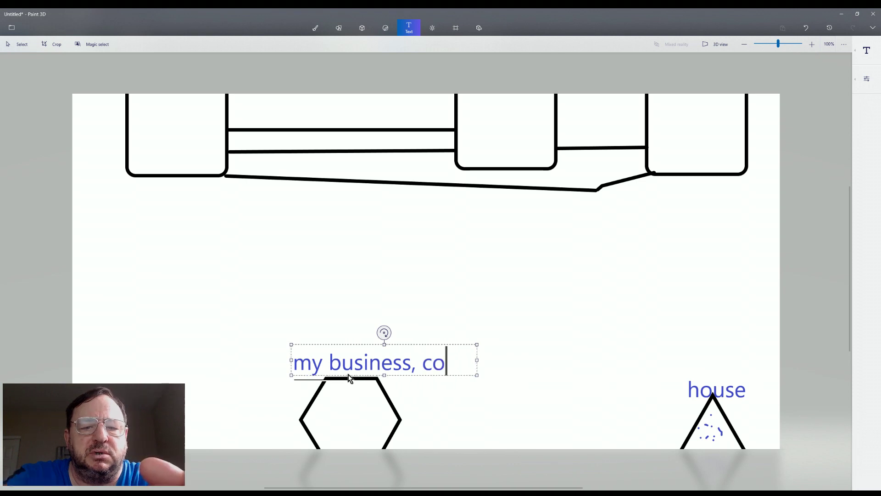
type("mputer")
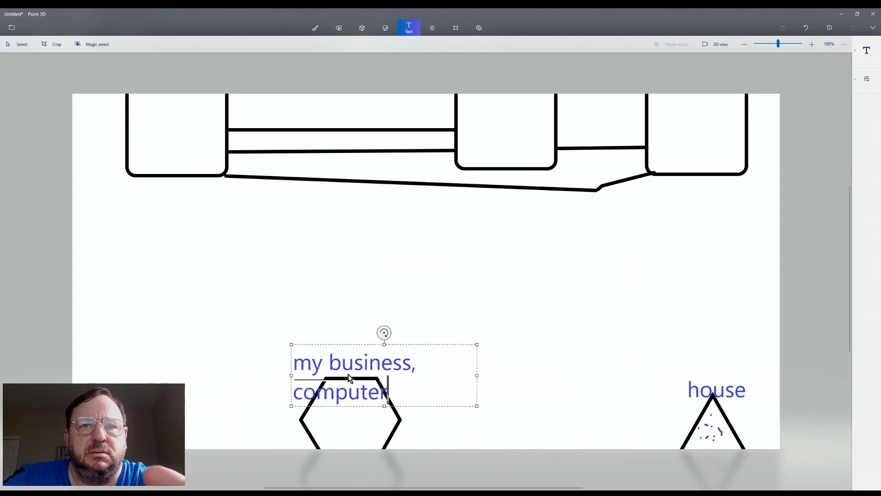
type("s, ")
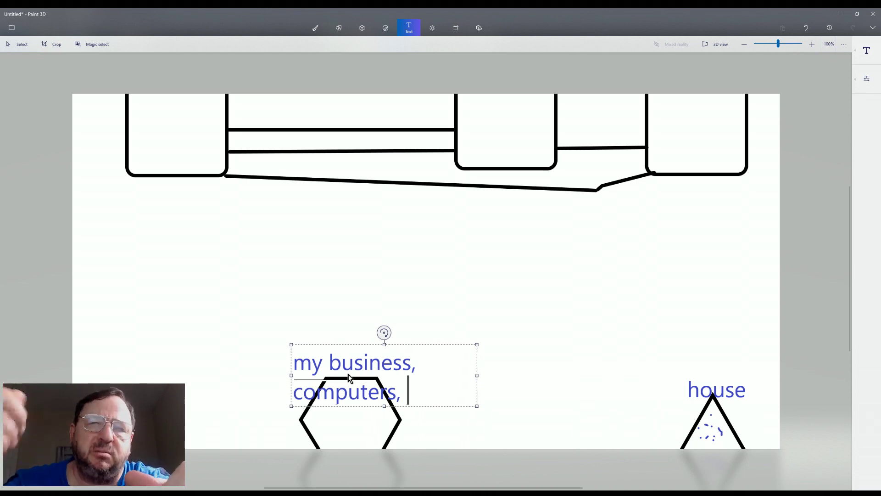
type("b")
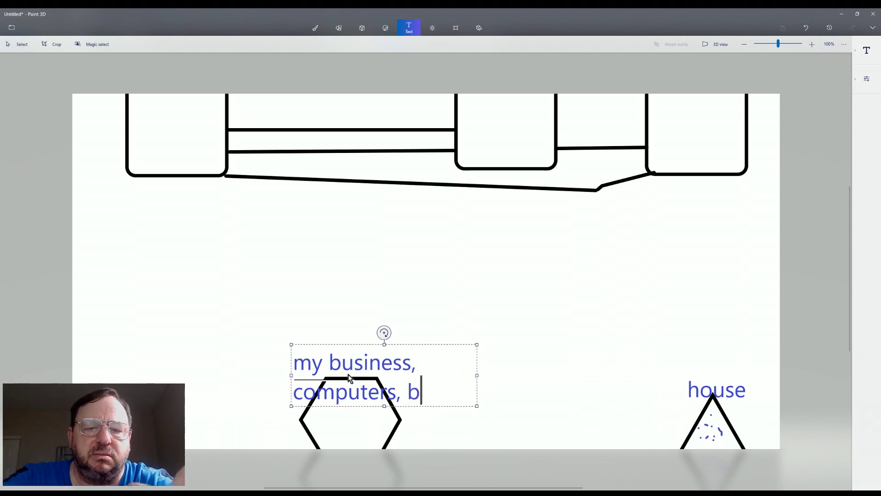
type("uilfd")
key("BackSpace")
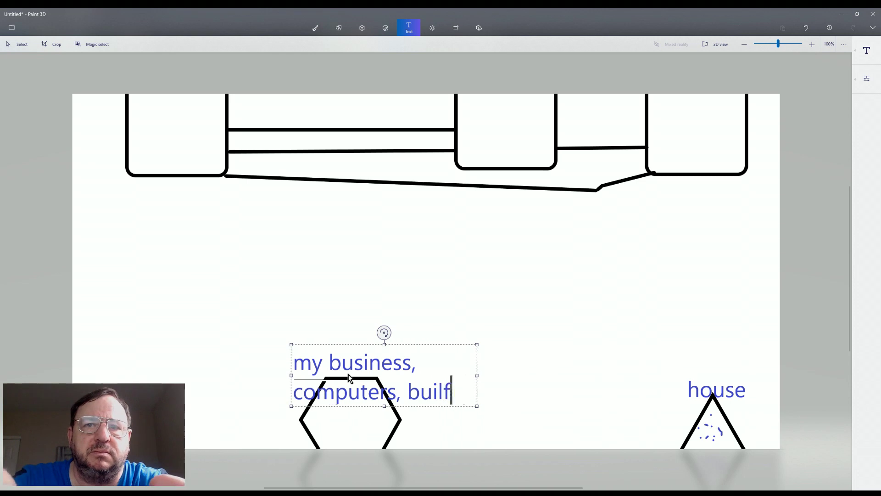
key("BackSpace")
type("d up")
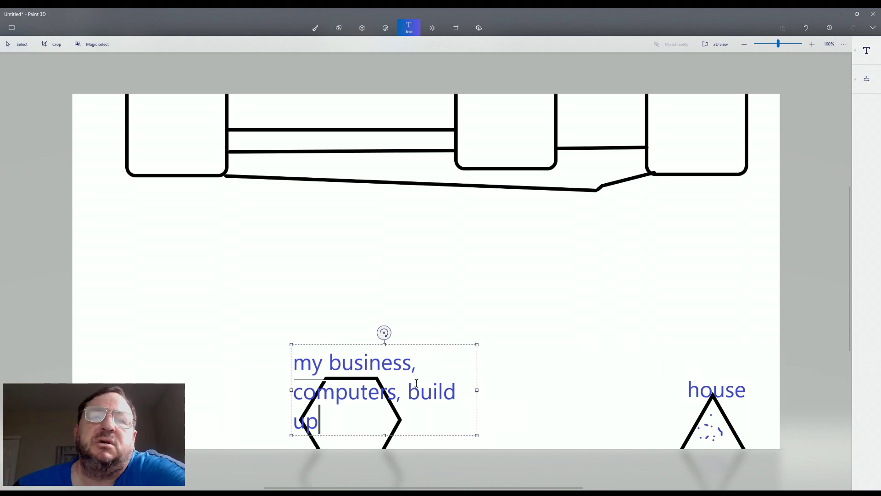
left_click(483, 417)
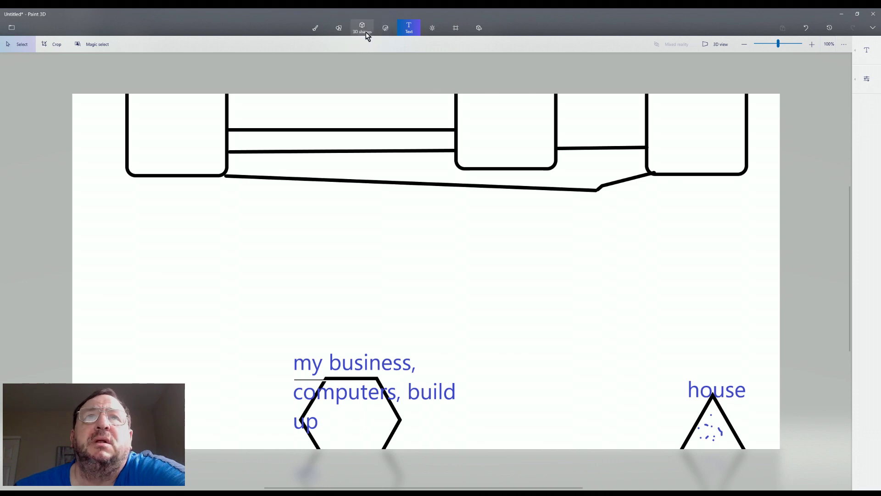
Draw a short straight line inside the triangle and commit it
left_click(341, 31)
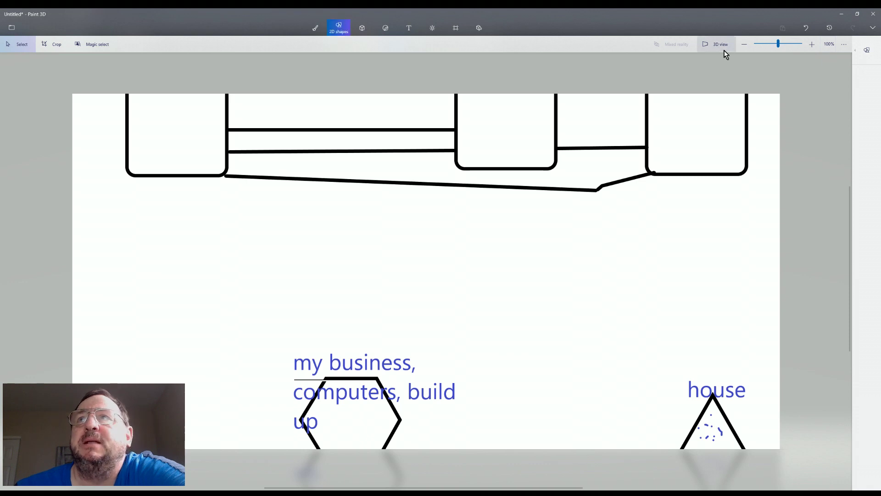
left_click(866, 51)
left_click(776, 55)
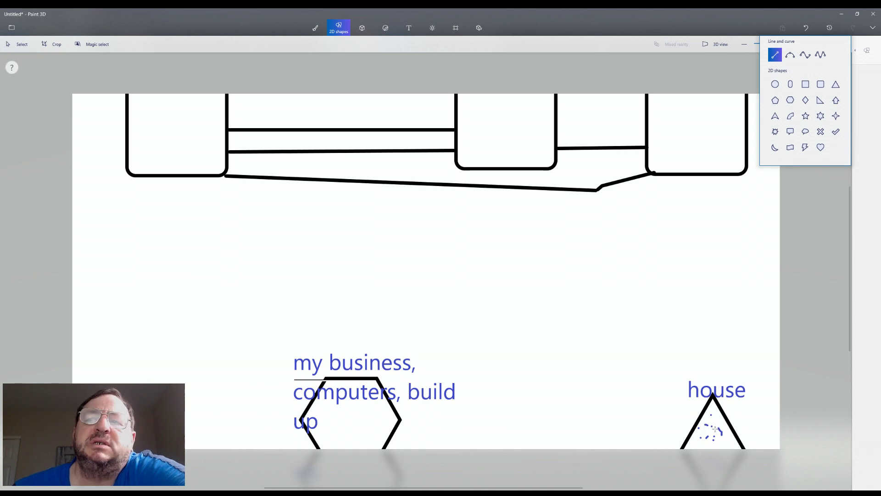
left_click_drag(717, 436, 719, 441)
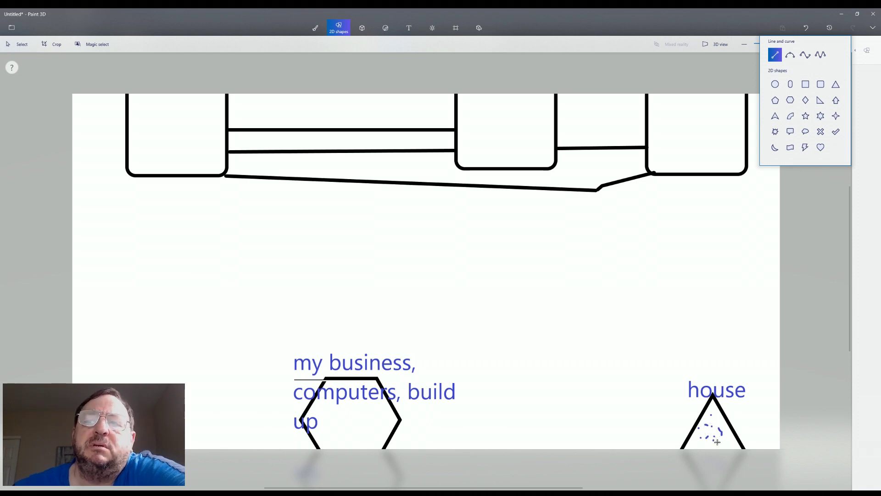
left_click(752, 425)
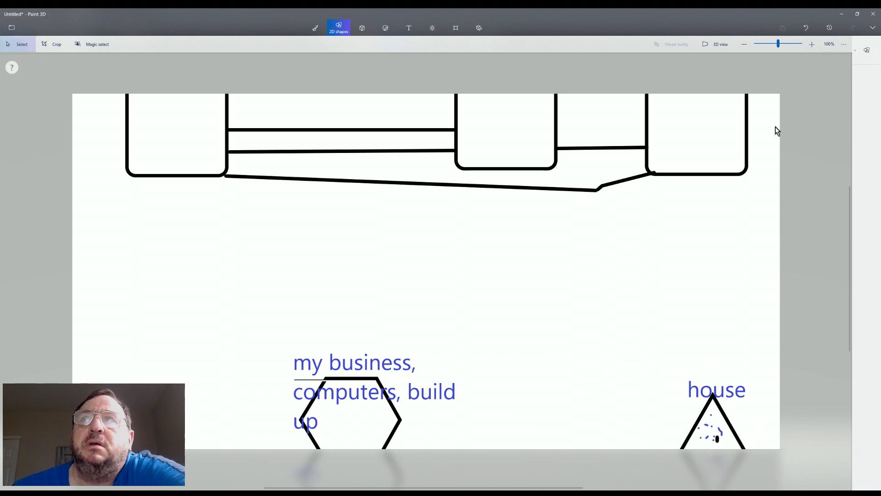
left_click(869, 53)
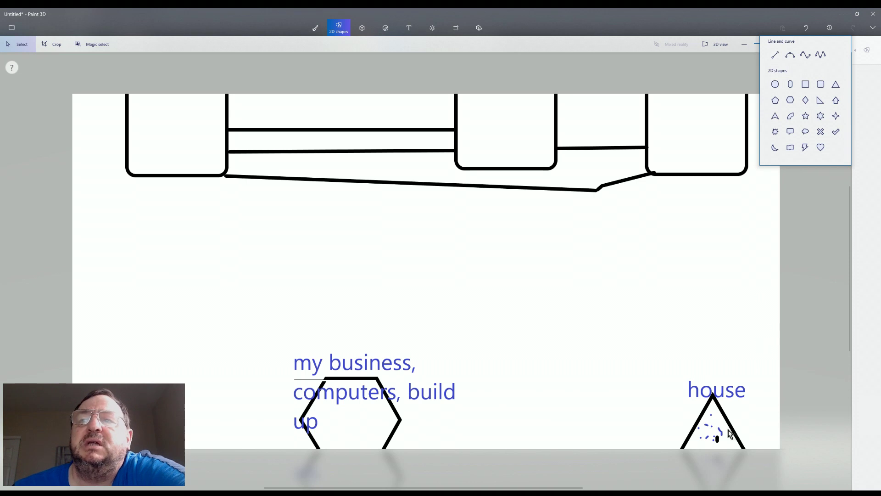
Select, then release, the dashed blue marks inside the house triangle
left_click(706, 437)
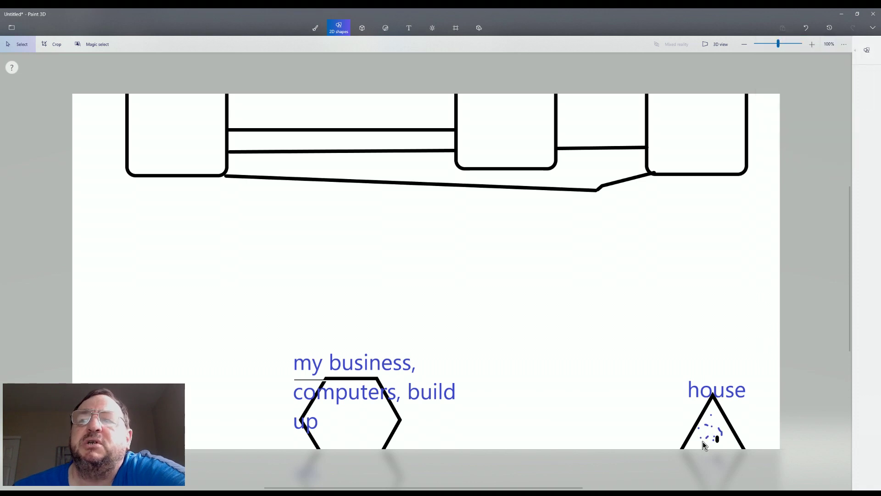
left_click(707, 438)
left_click(697, 452)
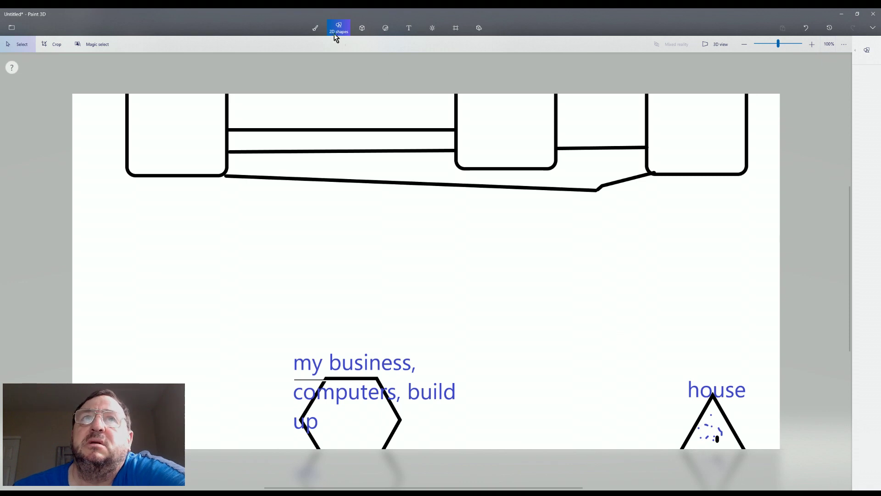
Freehand-paint blue strokes inside the triangle and a blue connector line running left from it
left_click(316, 29)
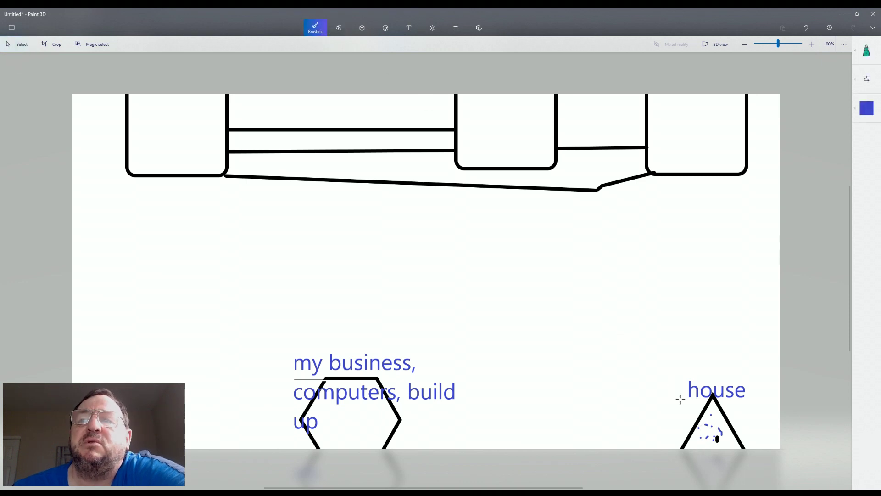
mouse_move(702, 435)
left_mouse_down()
mouse_move(701, 443)
mouse_move(704, 427)
mouse_move(697, 442)
mouse_move(708, 440)
mouse_move(703, 427)
mouse_move(694, 434)
mouse_move(701, 443)
mouse_move(706, 436)
mouse_move(695, 434)
mouse_move(706, 434)
left_mouse_up()
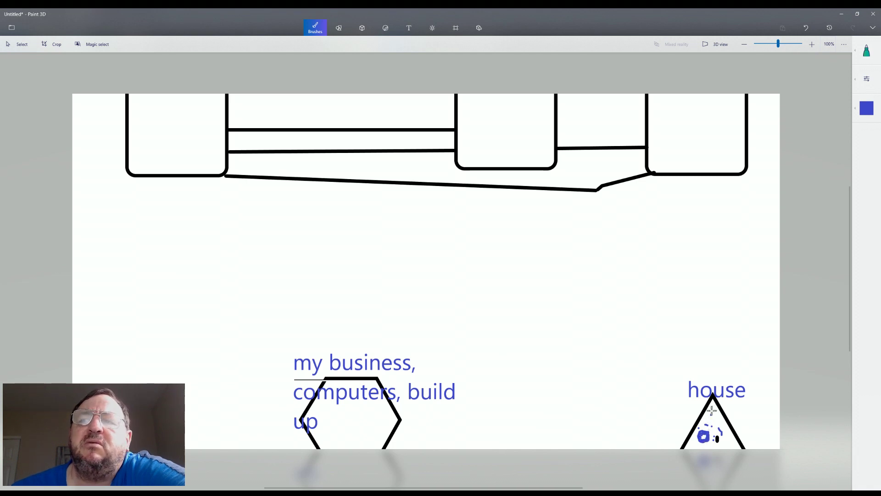
left_click_drag(712, 410, 716, 419)
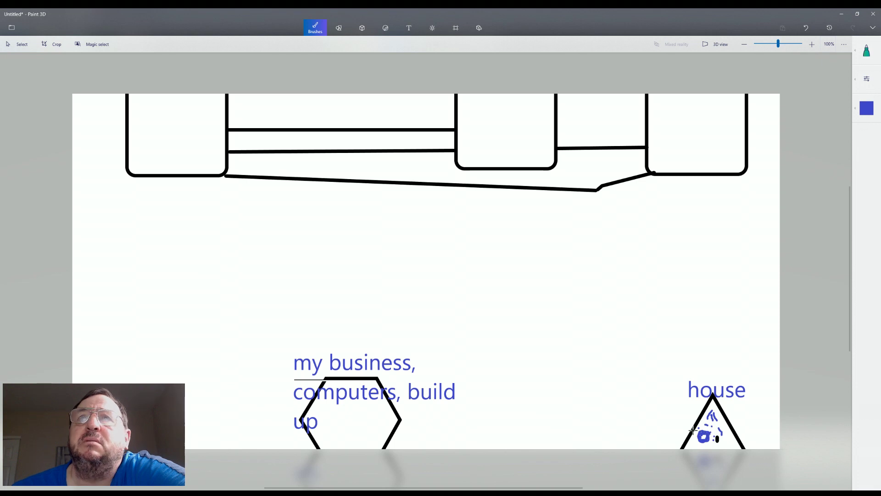
left_click_drag(693, 430, 600, 430)
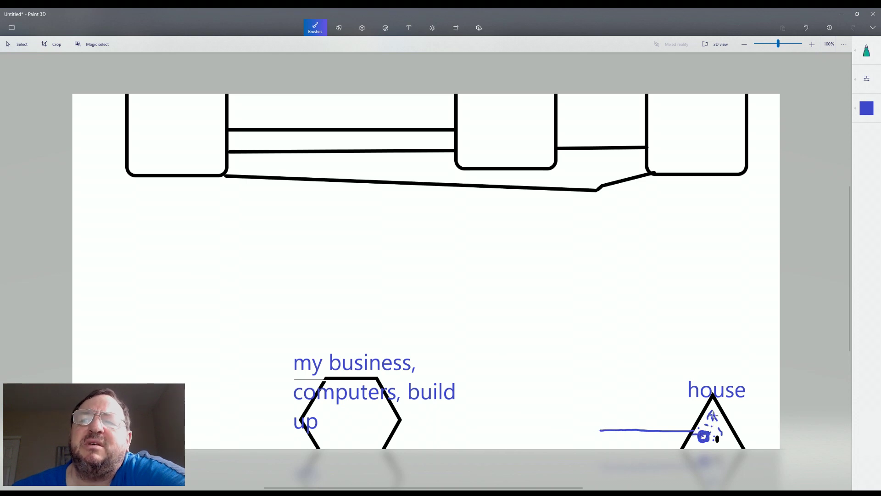
left_click_drag(713, 413, 697, 432)
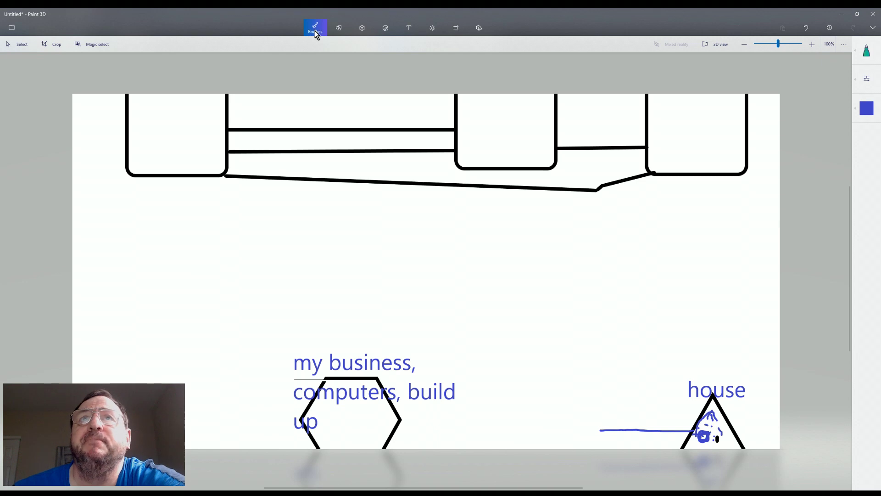
With a black pencil, sketch a loose loop around the 'house' label and add triangle marks
left_click(866, 54)
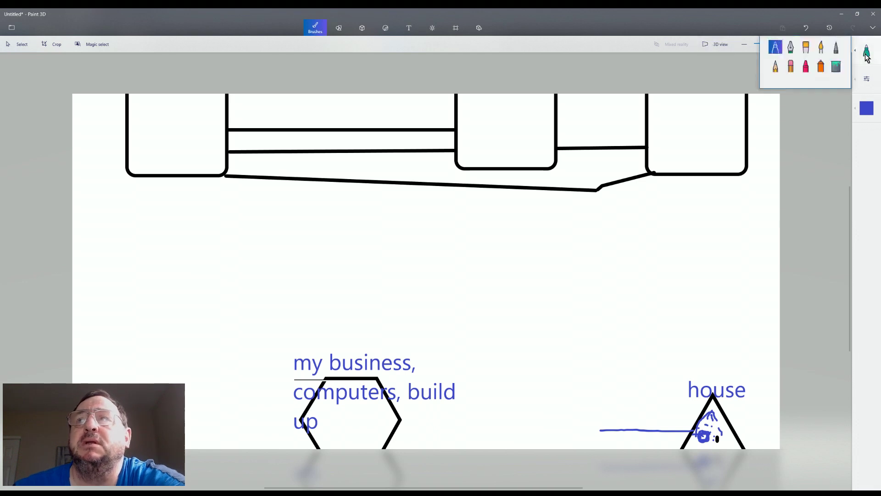
left_click(837, 53)
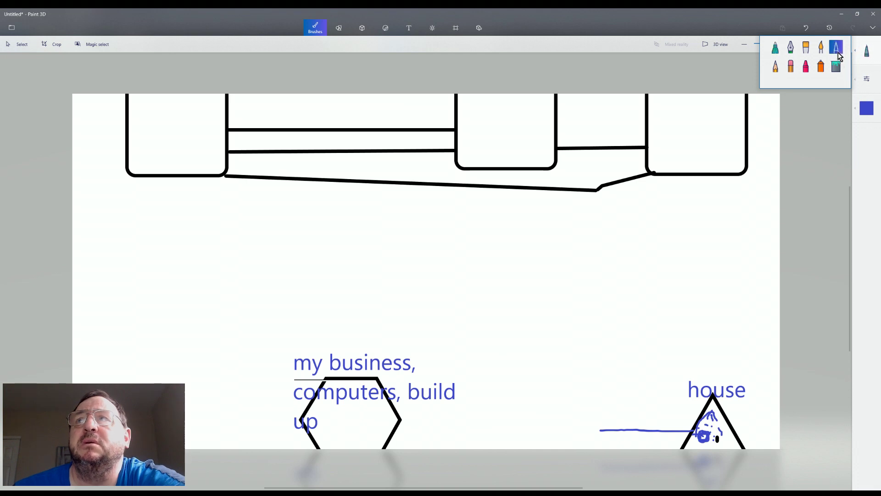
left_click(867, 109)
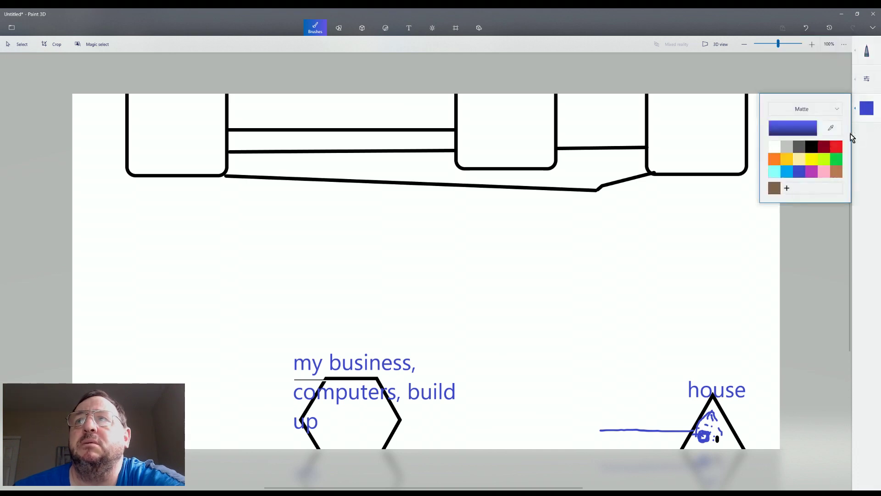
left_click(811, 146)
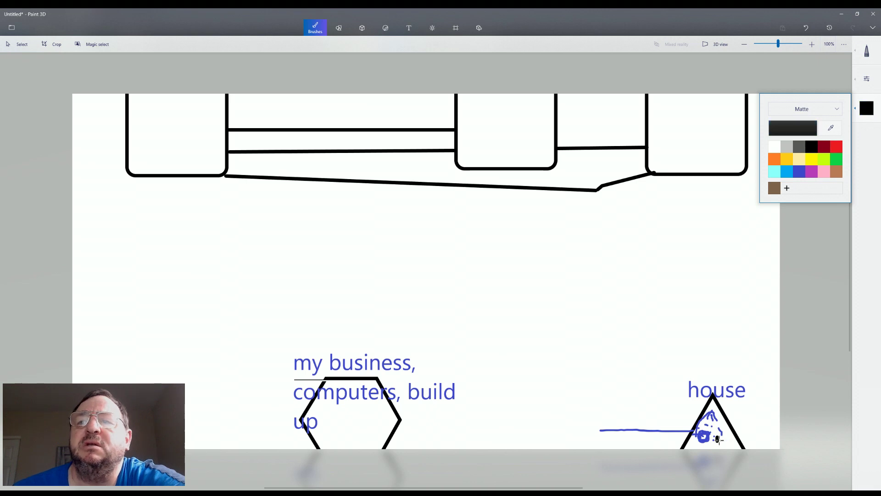
mouse_move(717, 439)
left_mouse_down()
mouse_move(755, 417)
mouse_move(728, 405)
left_mouse_up()
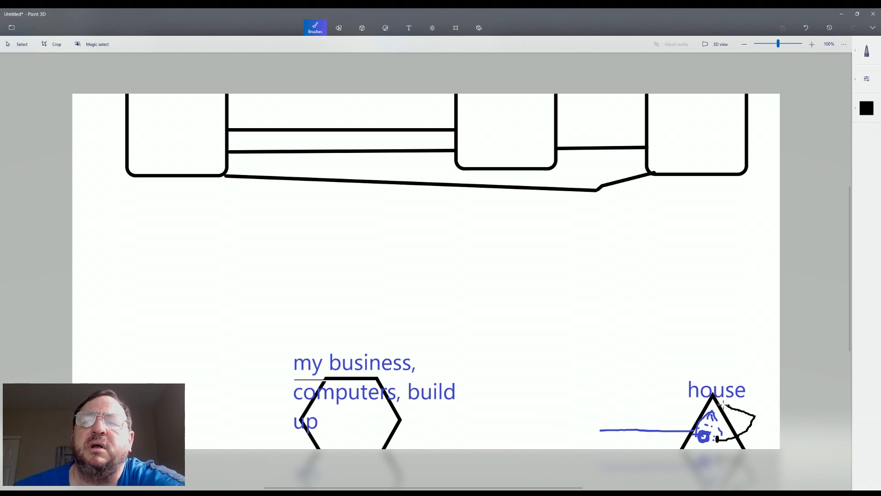
mouse_move(724, 405)
left_mouse_down()
mouse_move(755, 385)
mouse_move(729, 403)
mouse_move(762, 392)
mouse_move(725, 372)
mouse_move(660, 388)
mouse_move(657, 357)
mouse_move(657, 385)
mouse_move(646, 358)
mouse_move(649, 372)
left_mouse_up()
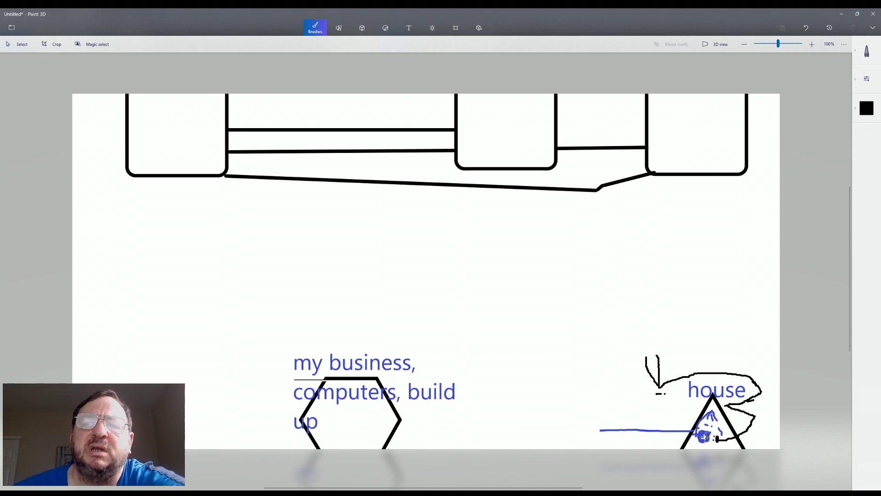
left_click_drag(704, 436, 704, 435)
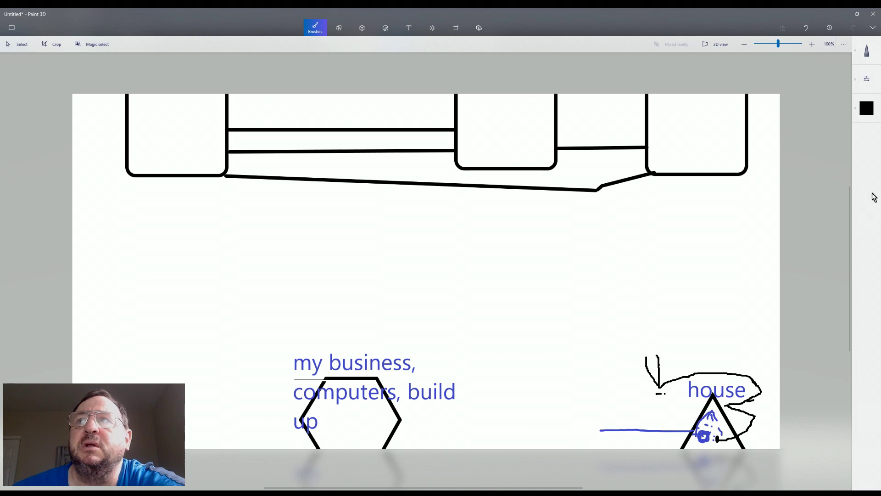
Switch the ink to blue and draw a small box at the connector line's left end
left_click(869, 110)
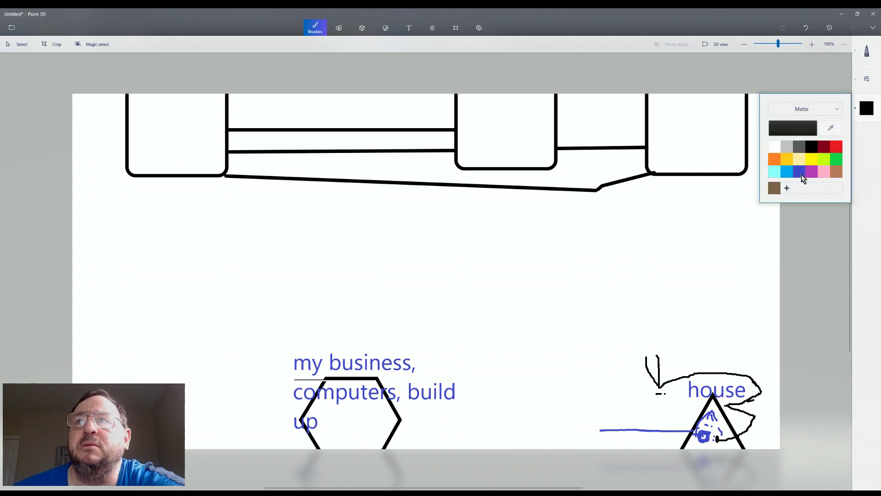
left_click(801, 173)
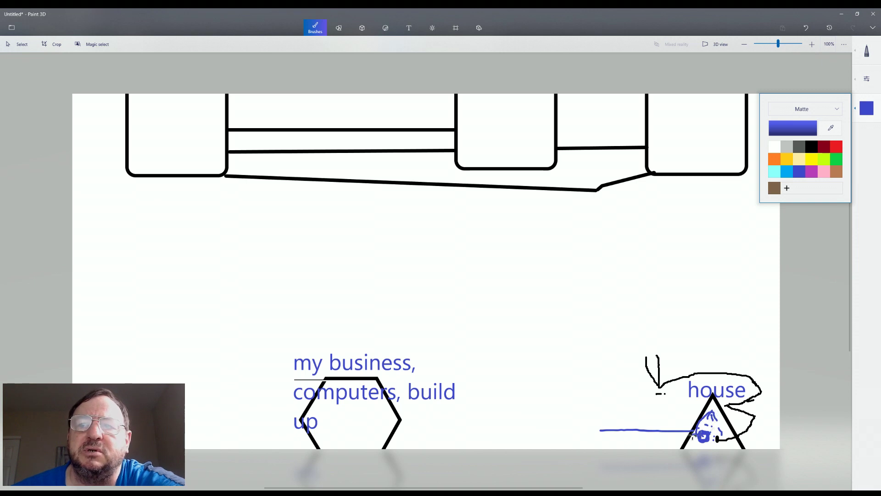
mouse_move(589, 421)
left_mouse_down()
mouse_move(599, 439)
mouse_move(605, 423)
mouse_move(590, 420)
mouse_move(590, 440)
mouse_move(600, 439)
mouse_move(603, 423)
mouse_move(601, 436)
mouse_move(589, 437)
mouse_move(600, 438)
mouse_move(589, 421)
left_mouse_up()
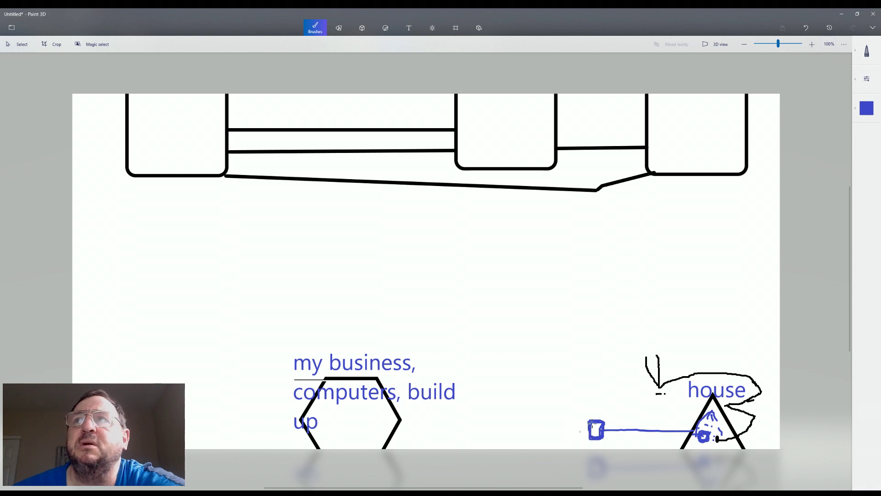
Draw a thick blue marker band from the business hexagon to the small box
left_click(867, 53)
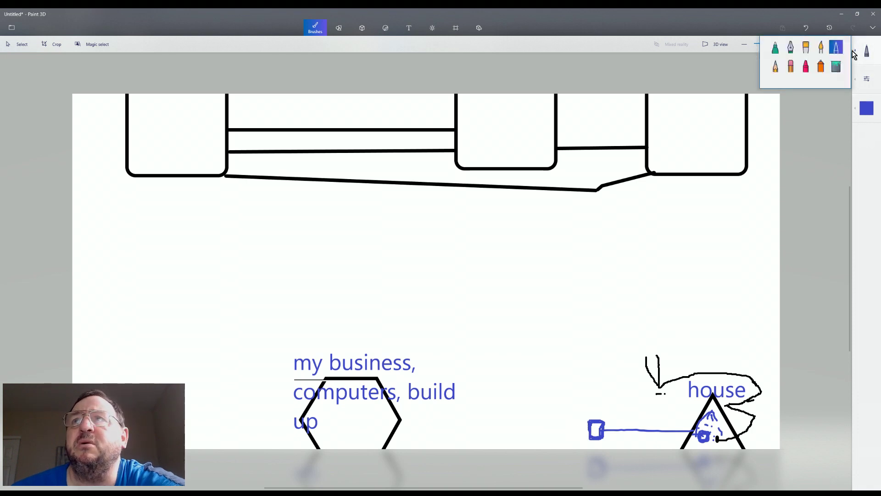
left_click(807, 51)
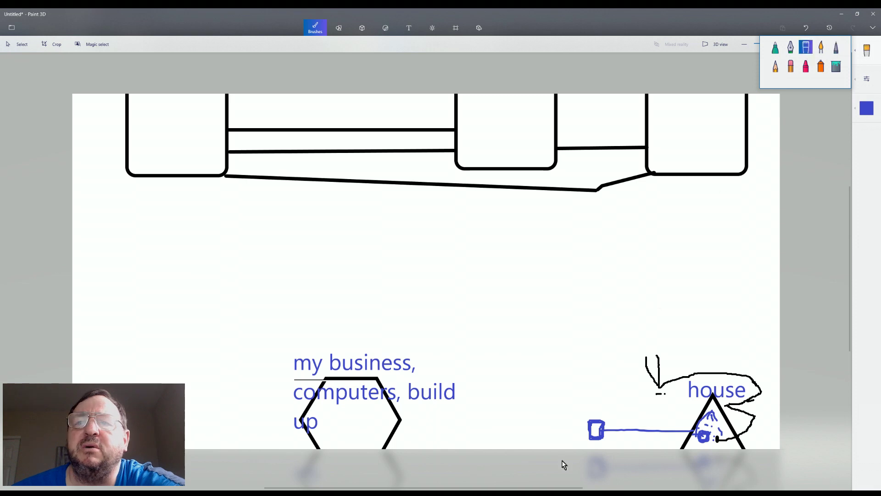
left_click_drag(592, 430, 398, 435)
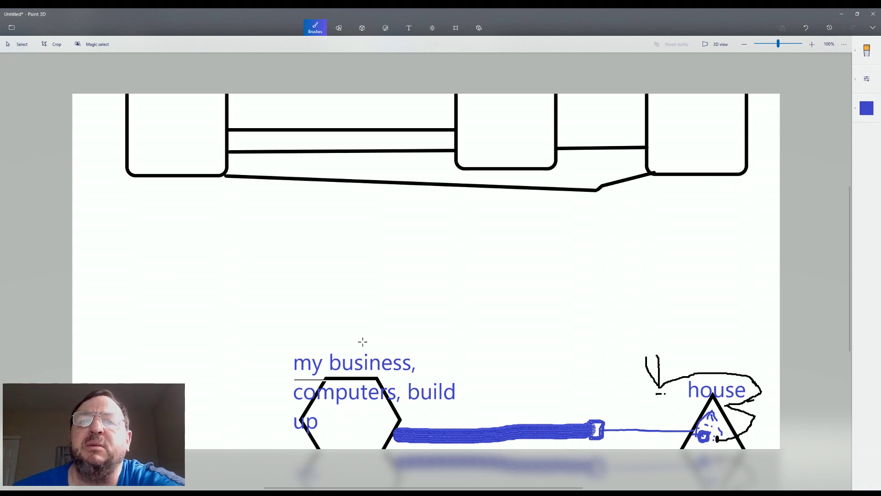
Reselect the thin Calligraphy pen brush
left_click(866, 109)
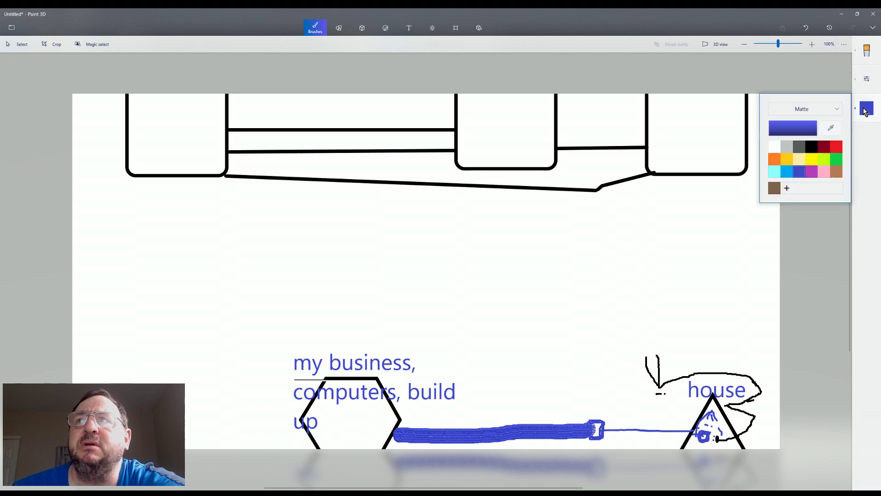
left_click(867, 51)
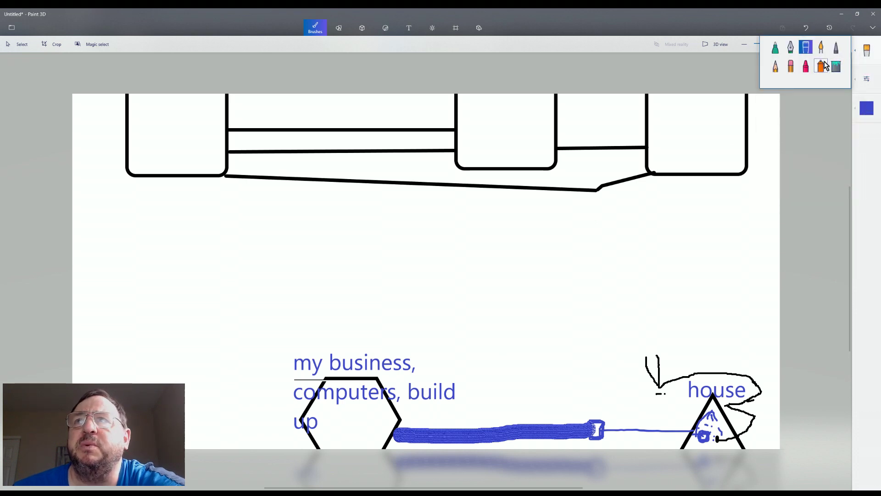
left_click(834, 49)
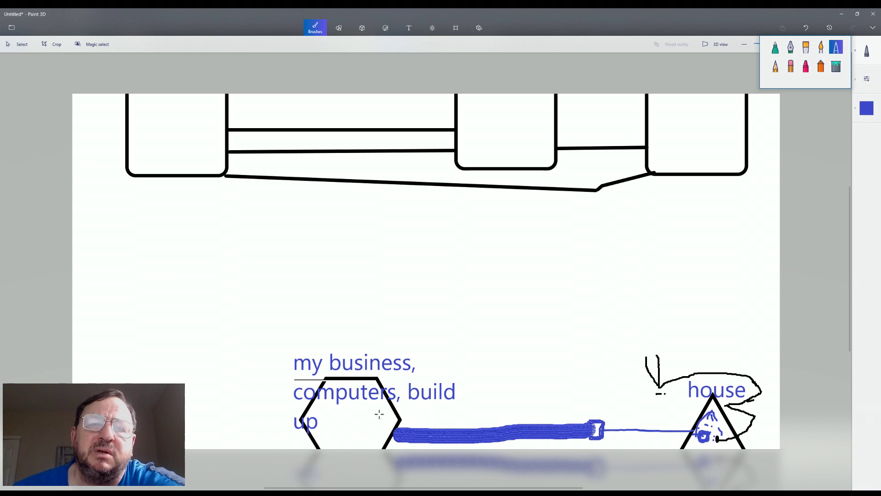
Draw a small blue rectangle and strokes in the business hexagon, plus a long vertical line upward
left_click_drag(377, 411, 376, 424)
left_click(376, 428)
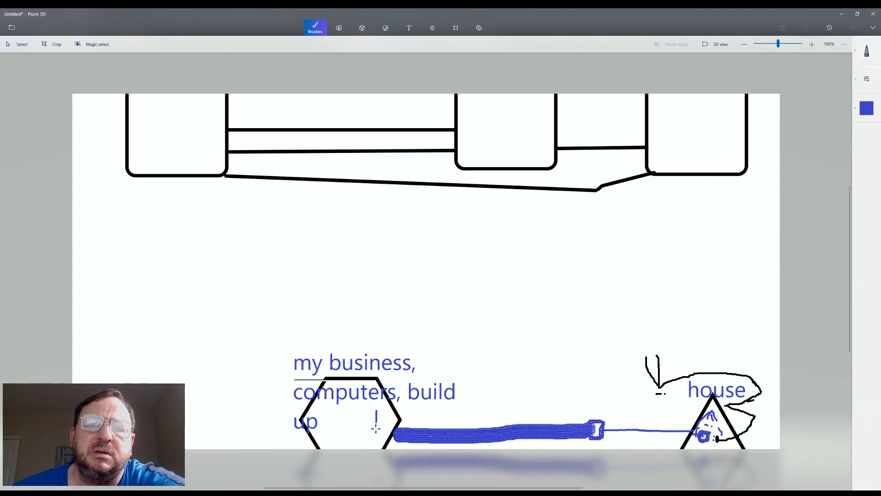
mouse_move(376, 420)
left_mouse_down()
mouse_move(375, 436)
mouse_move(391, 431)
mouse_move(384, 410)
mouse_move(375, 410)
left_mouse_up()
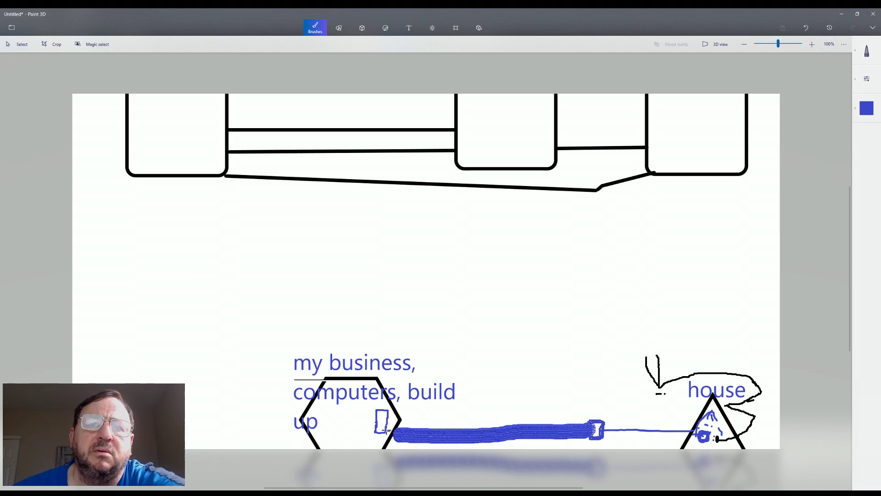
mouse_move(361, 415)
left_mouse_down()
mouse_move(360, 437)
mouse_move(321, 430)
mouse_move(319, 411)
mouse_move(349, 405)
mouse_move(361, 406)
mouse_move(366, 428)
left_mouse_up()
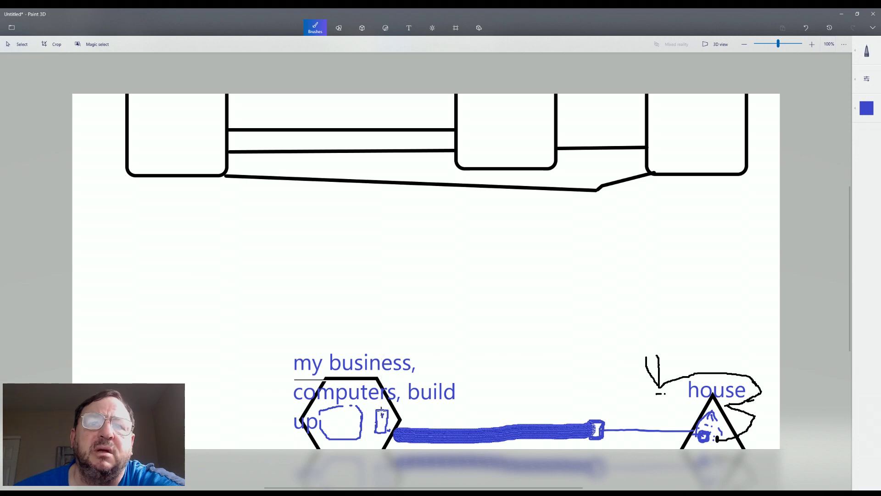
left_click_drag(383, 397, 391, 227)
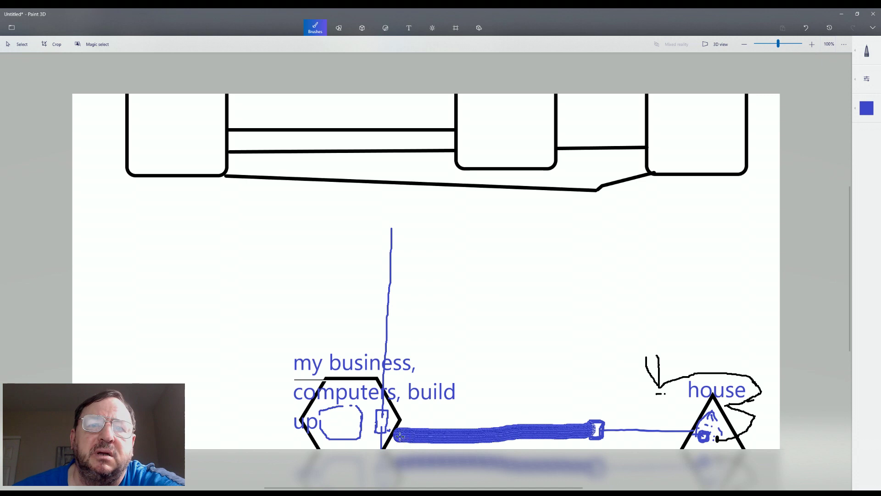
left_click_drag(377, 423, 349, 424)
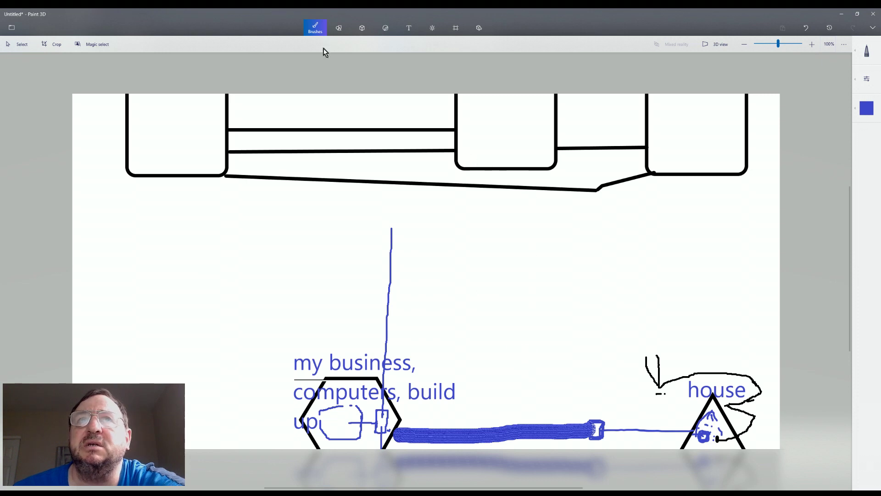
left_click(338, 28)
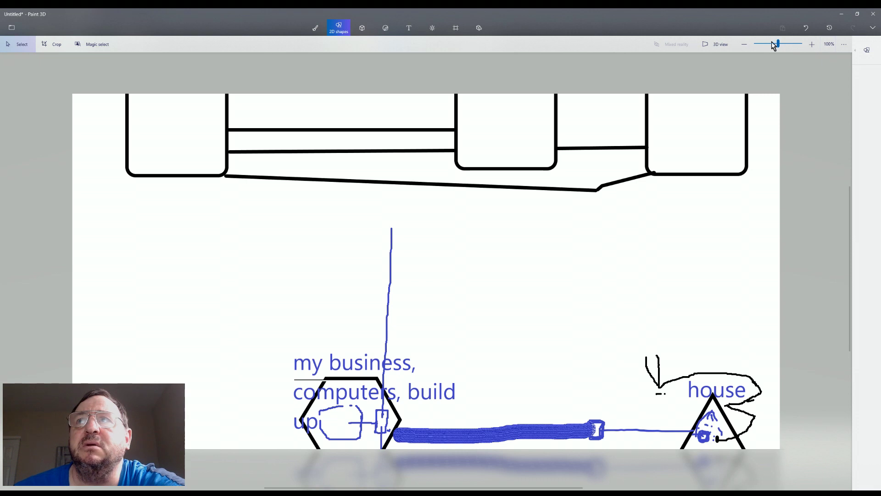
Place a black hexagon below the left rounded square
left_click(866, 52)
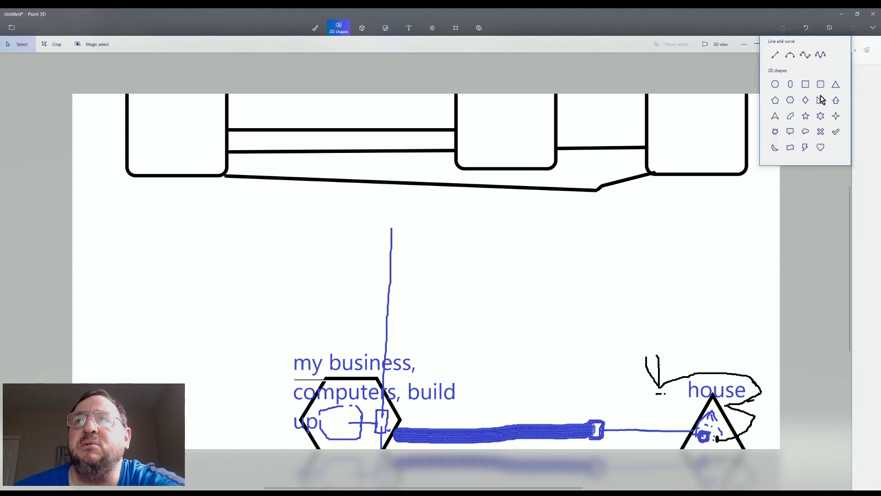
left_click(791, 102)
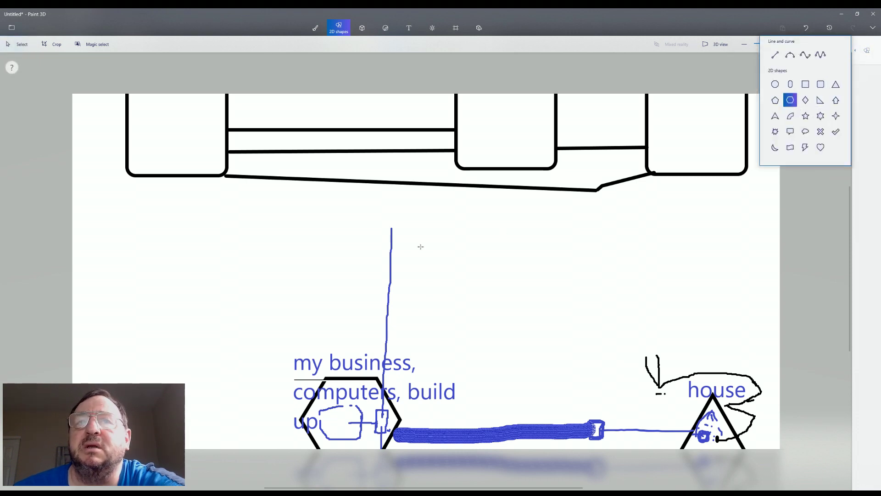
left_click(257, 238)
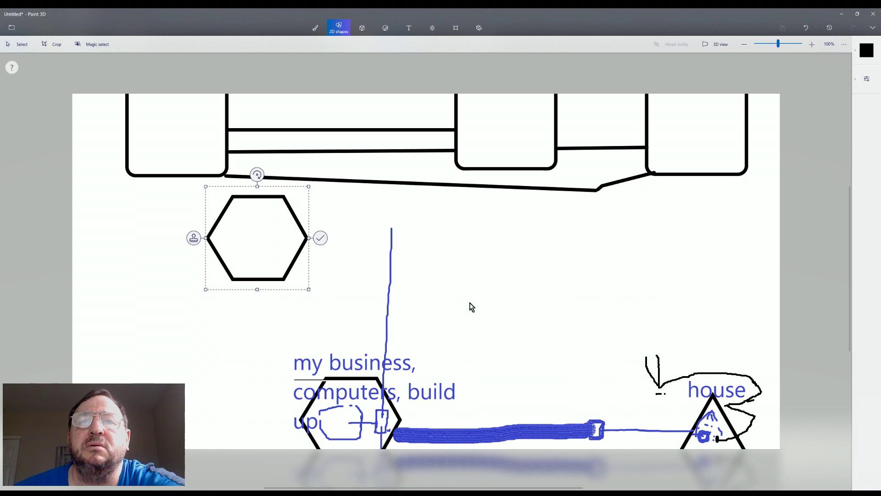
left_click(362, 319)
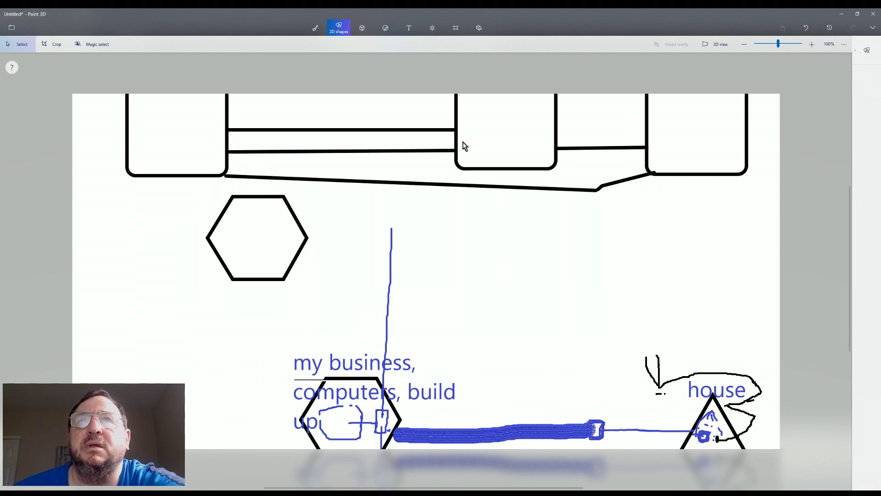
Dab blue watercolour into the new hexagon's centre
left_click(315, 28)
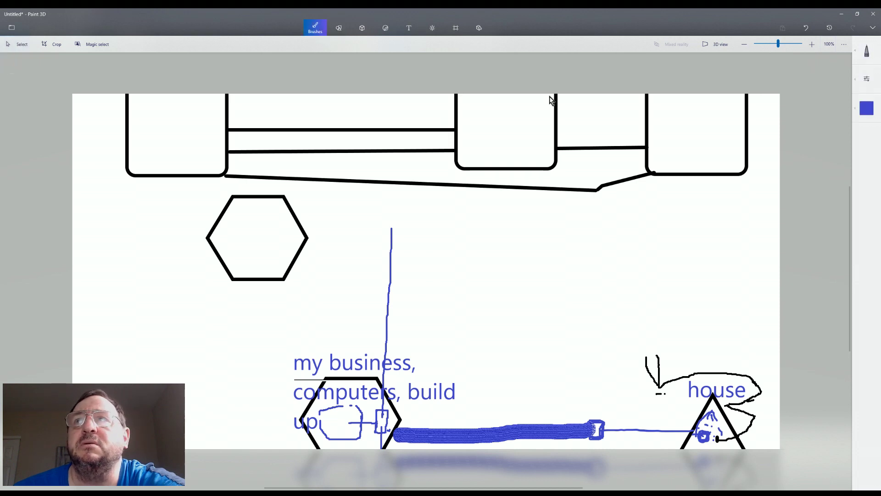
left_click(868, 57)
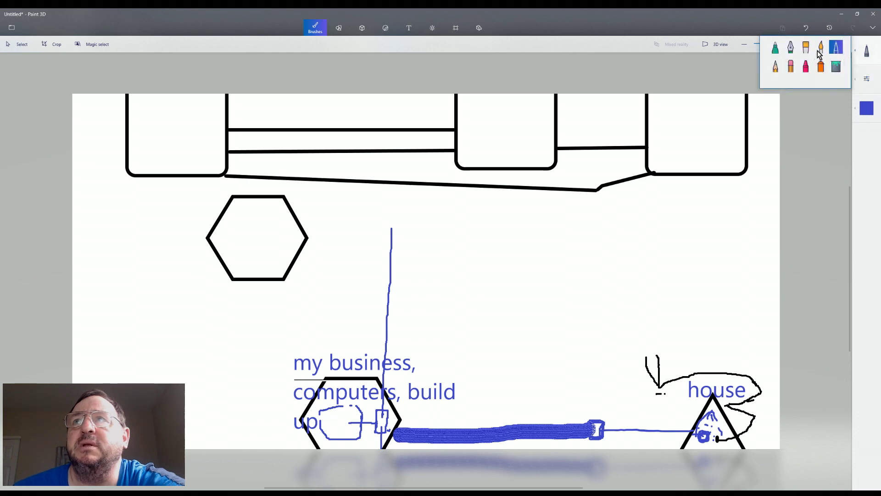
left_click(823, 51)
mouse_move(242, 240)
left_mouse_down()
mouse_move(235, 232)
mouse_move(244, 248)
mouse_move(263, 233)
left_mouse_up()
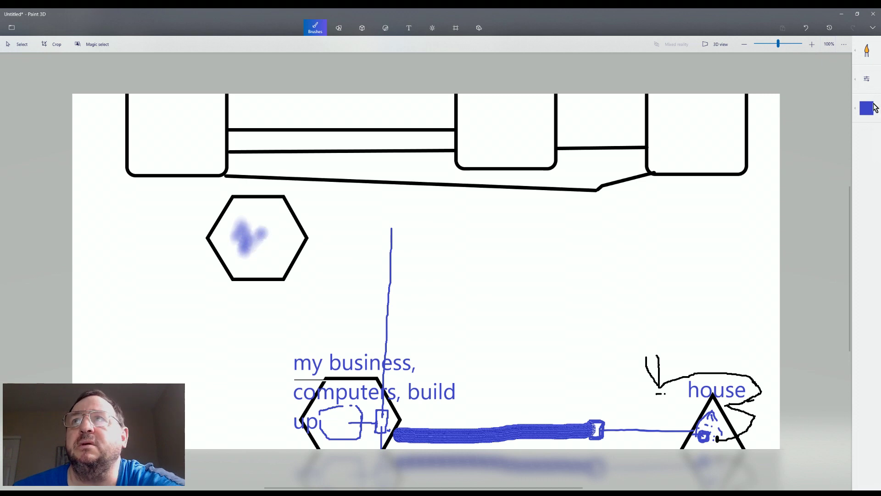
left_click(868, 54)
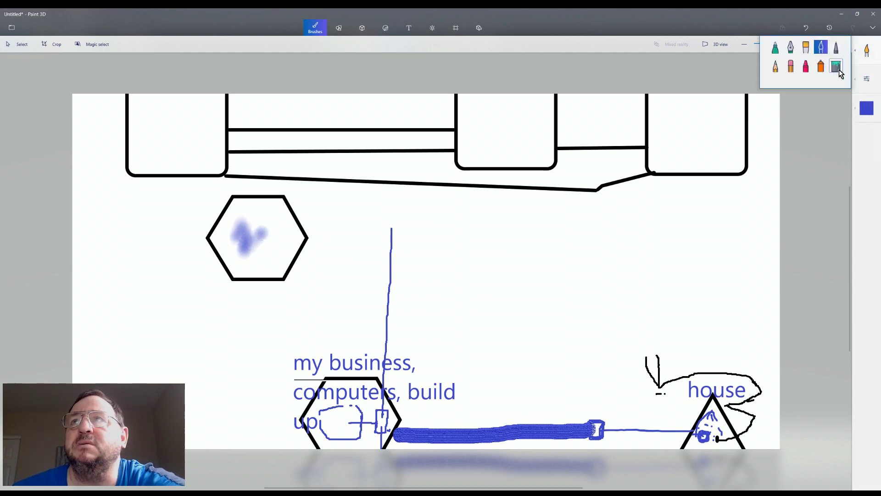
Fill the new hexagon's centre with solid blue marker
left_click(806, 48)
mouse_move(241, 223)
left_mouse_down()
mouse_move(245, 250)
mouse_move(262, 224)
mouse_move(281, 243)
left_mouse_up()
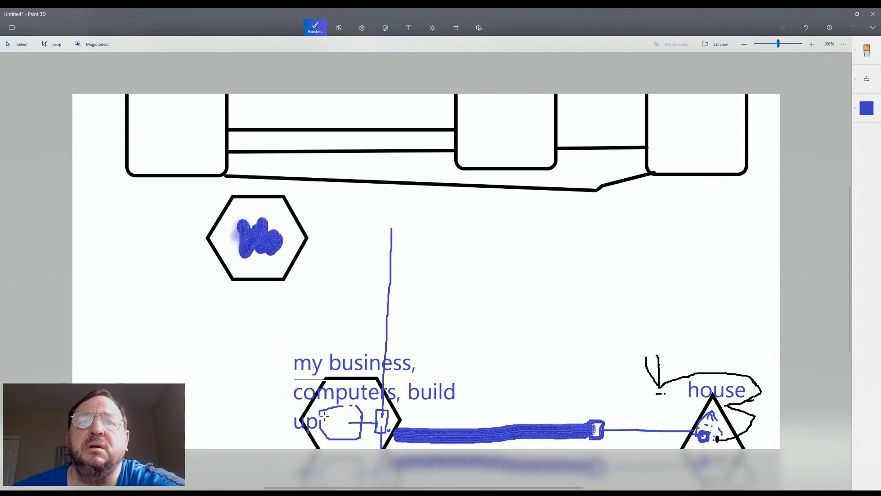
left_click(366, 442)
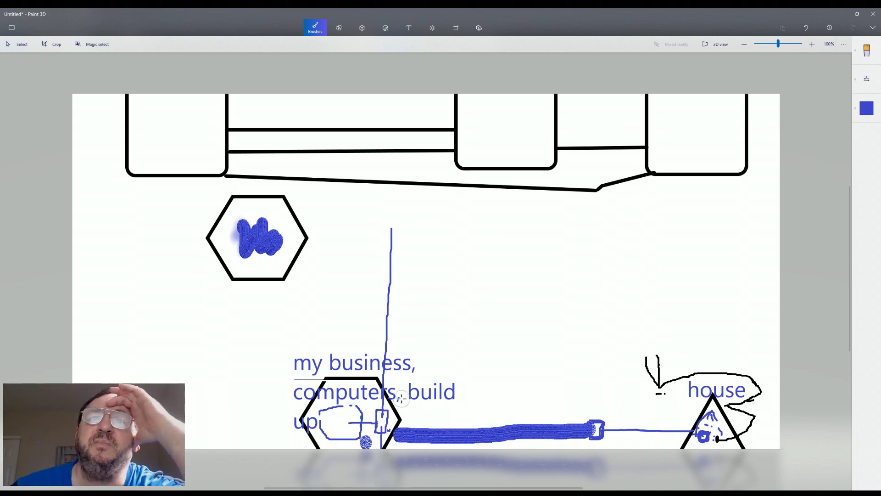
Draw a blue cloud with the thin pen at the top of the vertical line
left_click(868, 58)
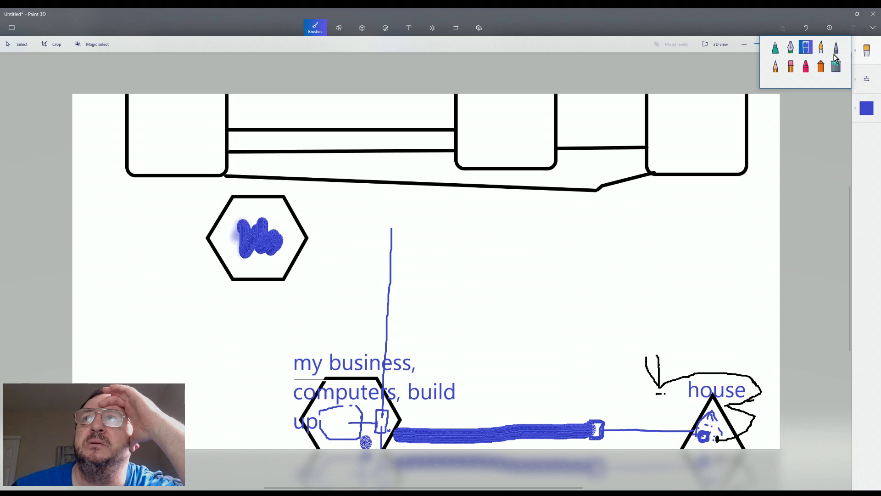
left_click(836, 48)
mouse_move(363, 224)
left_mouse_down()
mouse_move(410, 241)
mouse_move(398, 219)
mouse_move(373, 219)
mouse_move(363, 237)
left_mouse_up()
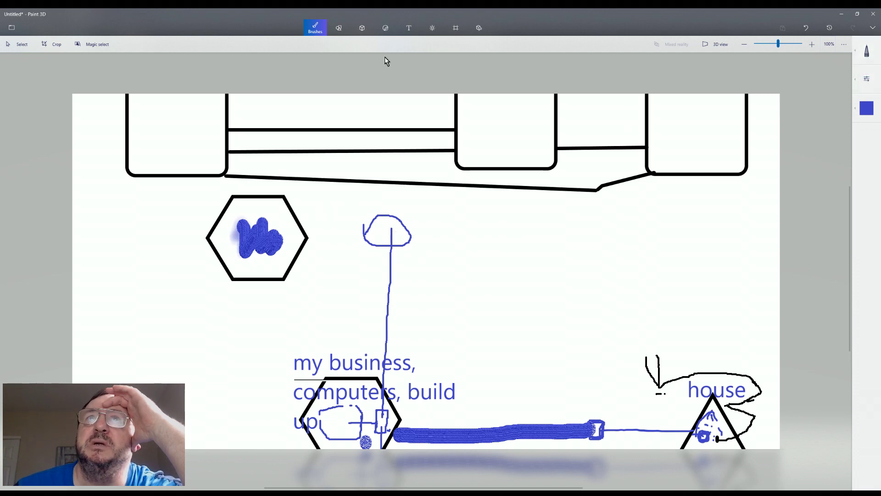
Place a second black hexagon right of the cloud, below the long black line
left_click(342, 27)
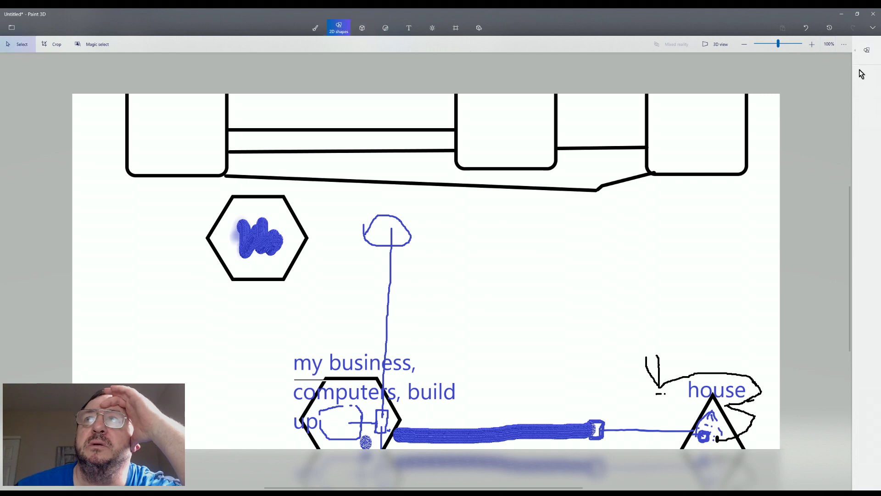
left_click(871, 58)
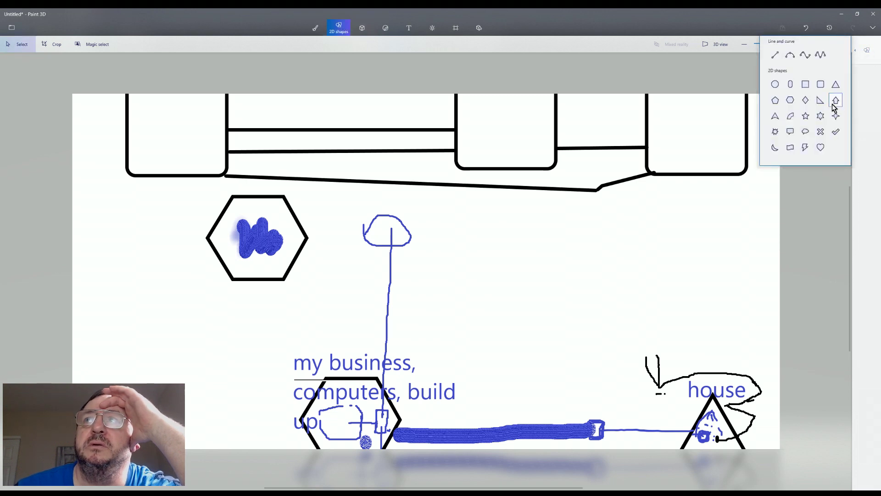
left_click(790, 101)
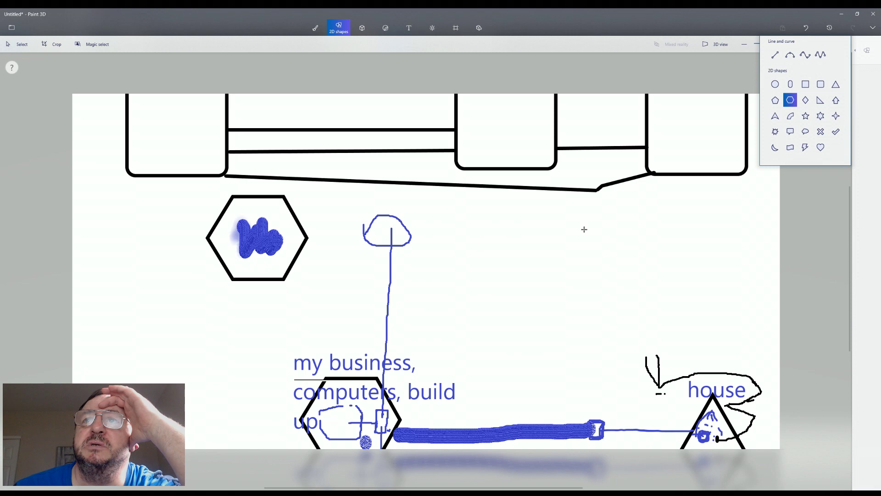
left_click(583, 228)
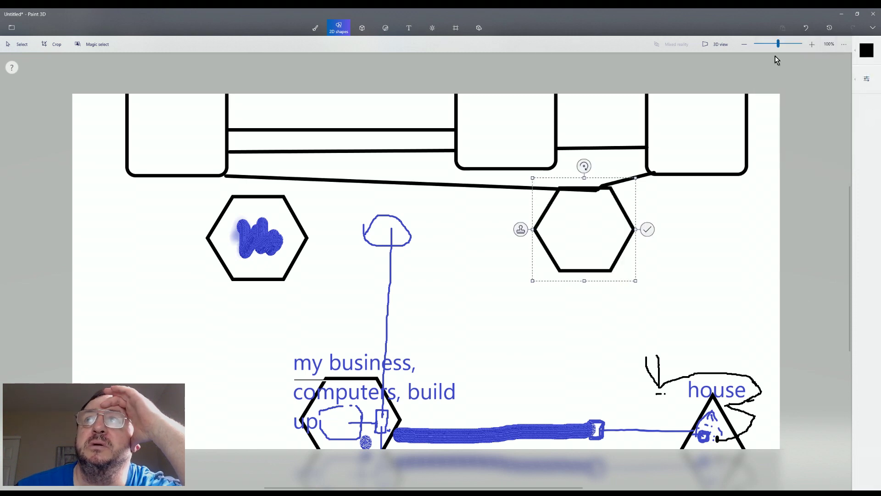
left_click(321, 30)
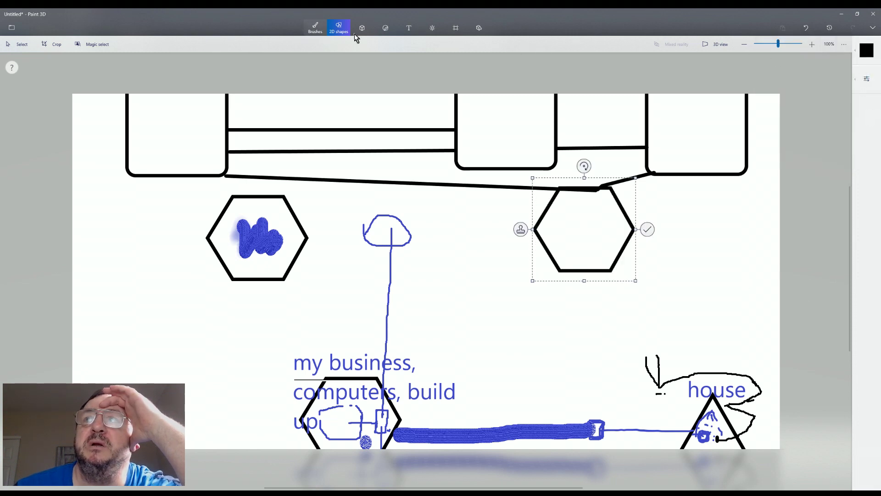
left_click(867, 53)
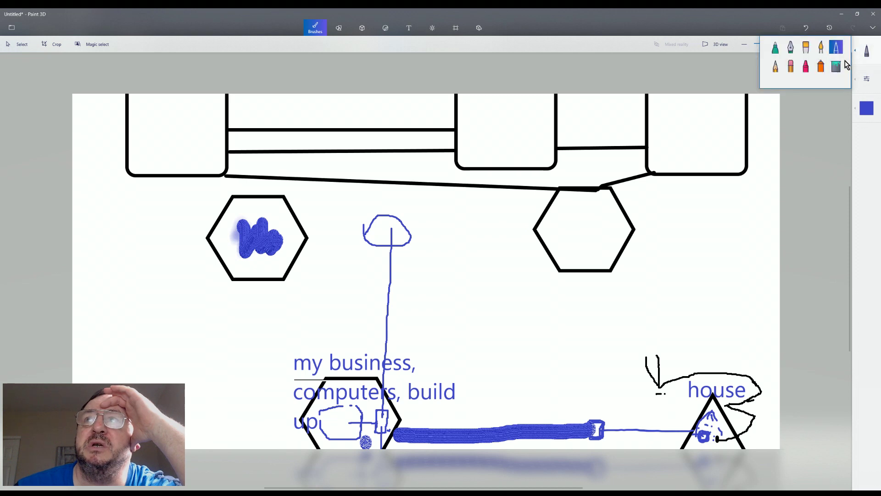
Scribble blue marker into the right hexagon's centre
left_click(806, 47)
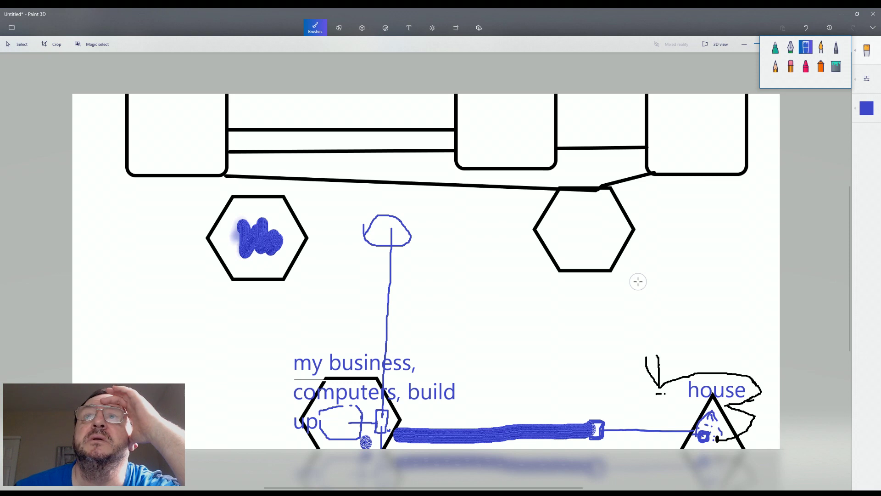
left_click(571, 216)
left_click_drag(565, 235, 596, 229)
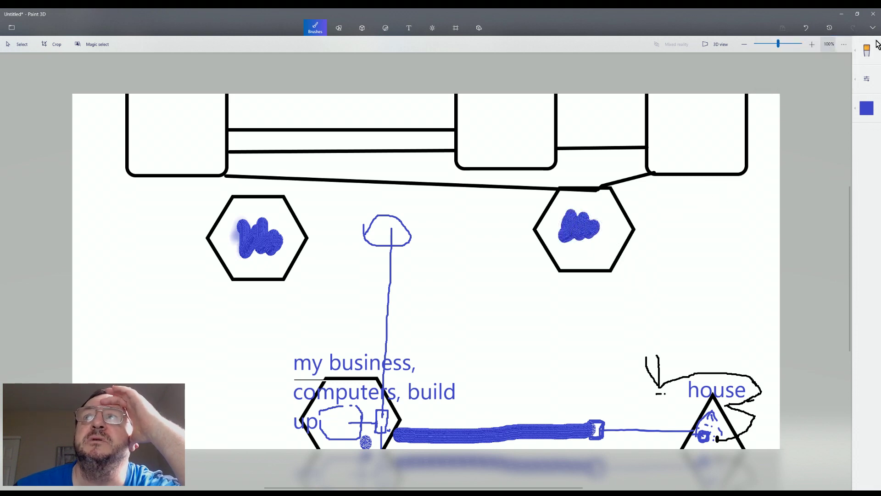
Paint white over the black line above the right hexagon
mouse_move(867, 108)
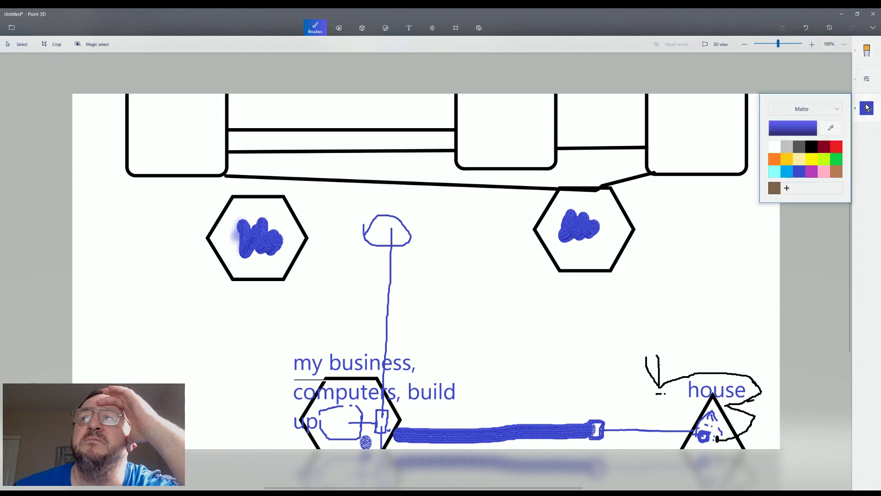
left_click(774, 147)
mouse_move(632, 181)
left_mouse_down()
mouse_move(546, 185)
mouse_move(553, 181)
left_mouse_up()
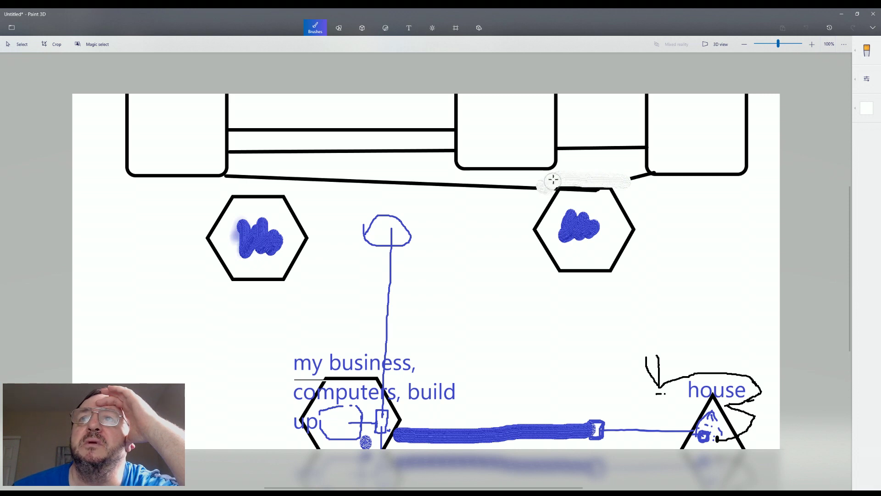
Switch to a blue pen brush and draw a faint stroke from the cloud to the left hexagon
left_click(868, 51)
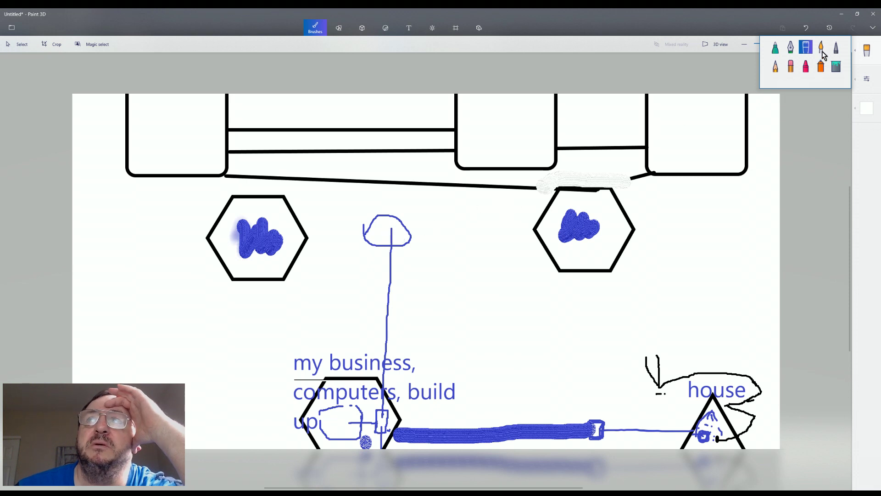
left_click(822, 49)
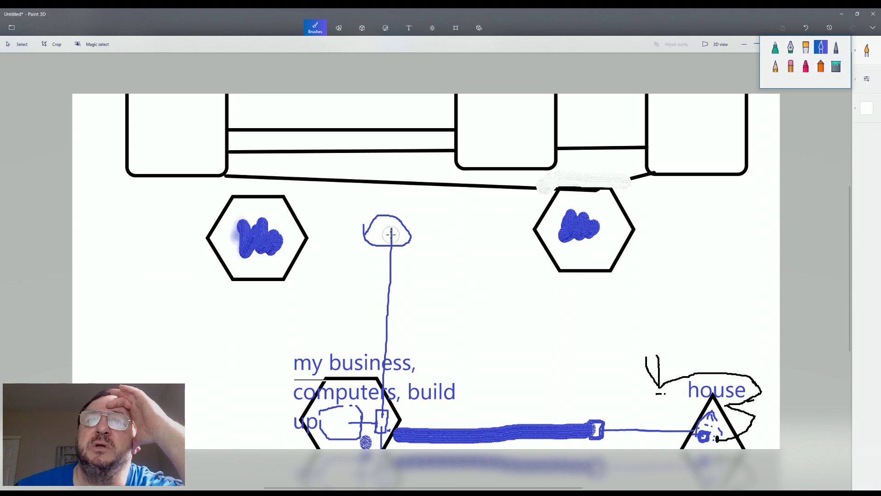
left_click(868, 52)
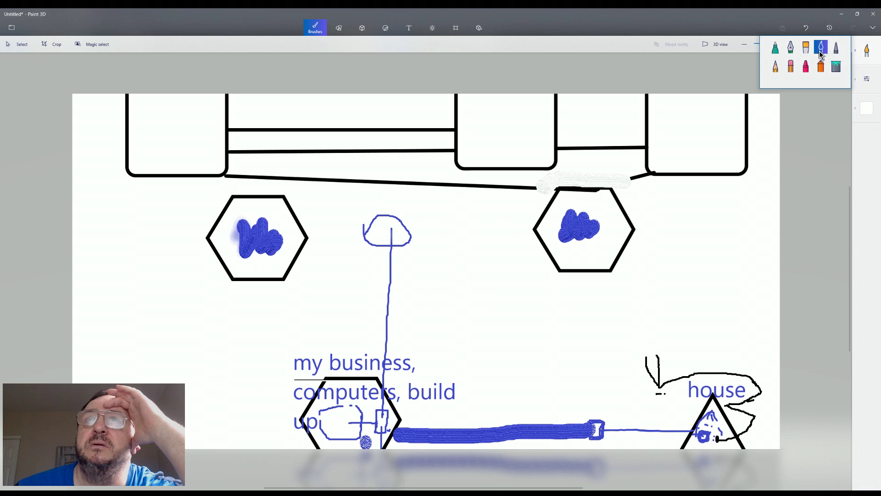
left_click(867, 109)
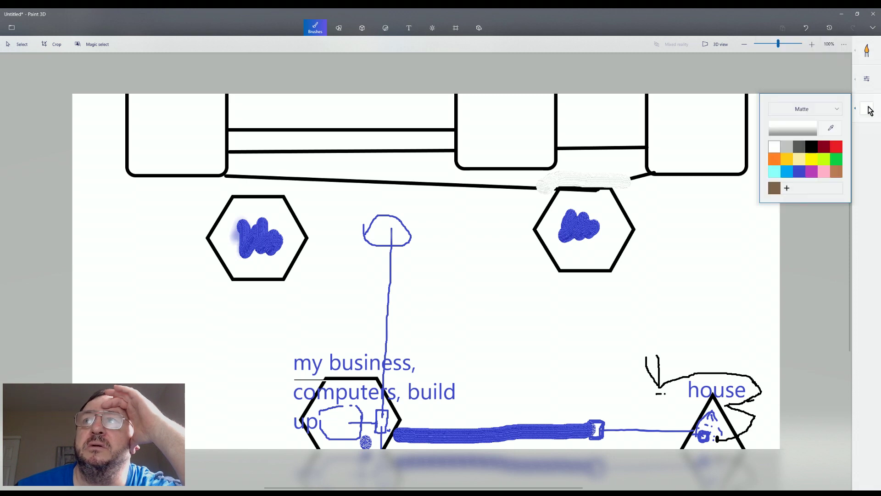
left_click(799, 171)
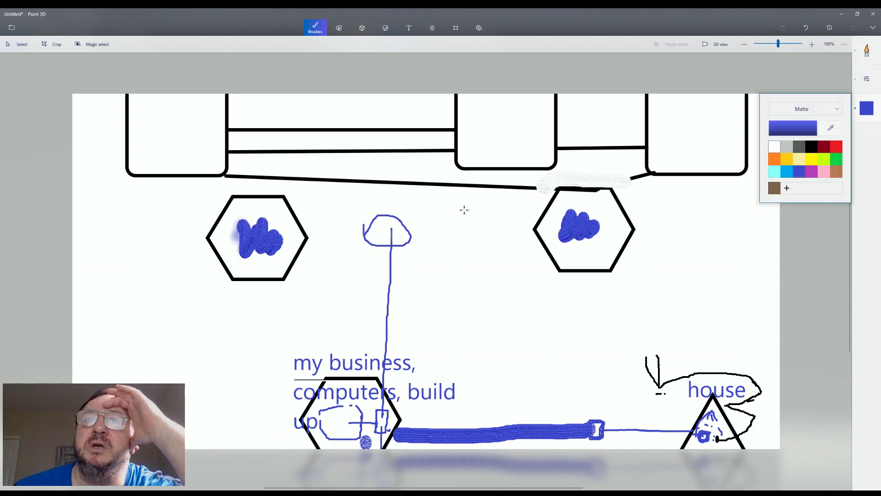
left_click_drag(388, 235, 299, 239)
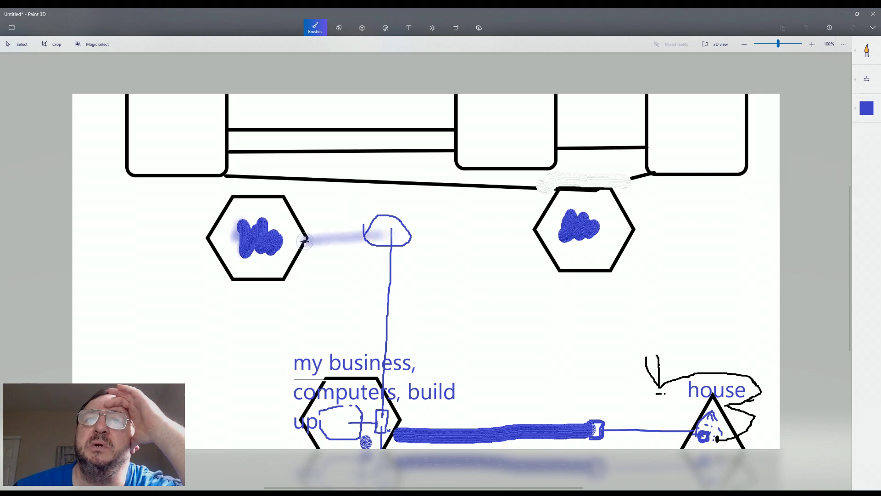
With a thin blue pen, draw lines from the cloud to the left and right hexagons
left_click(866, 52)
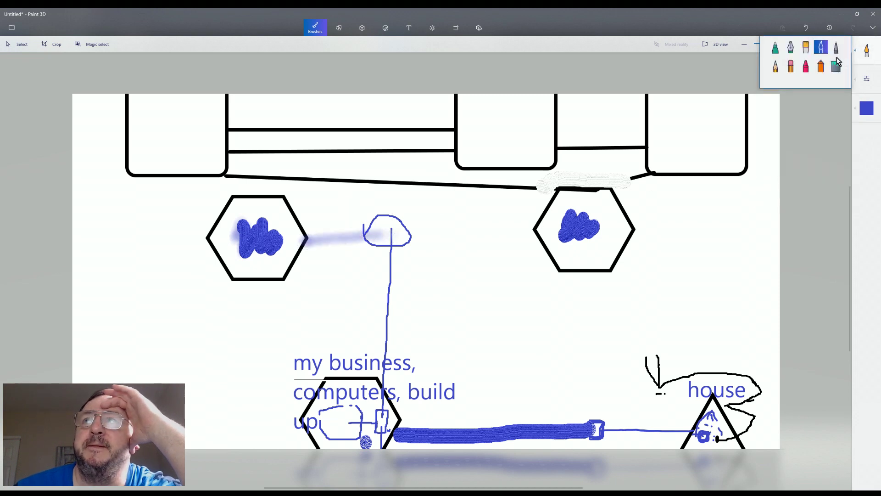
left_click(836, 52)
left_click_drag(371, 233, 292, 247)
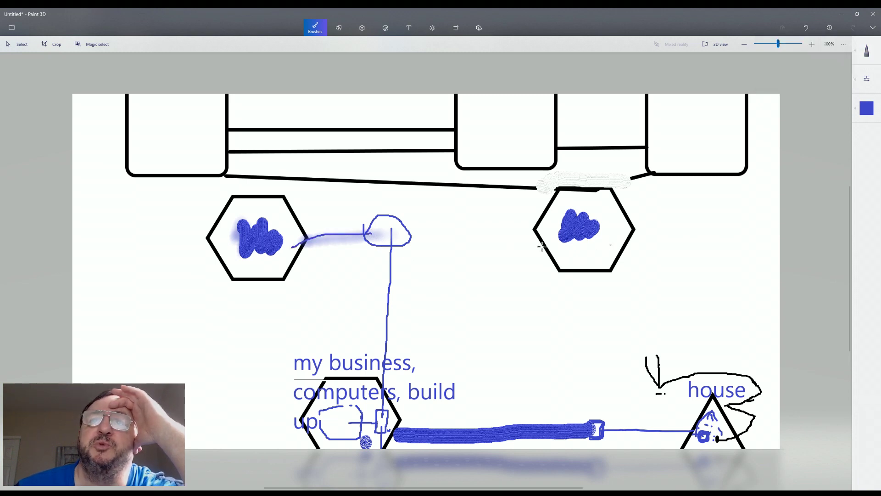
left_click_drag(427, 236, 557, 234)
left_click_drag(426, 238, 403, 237)
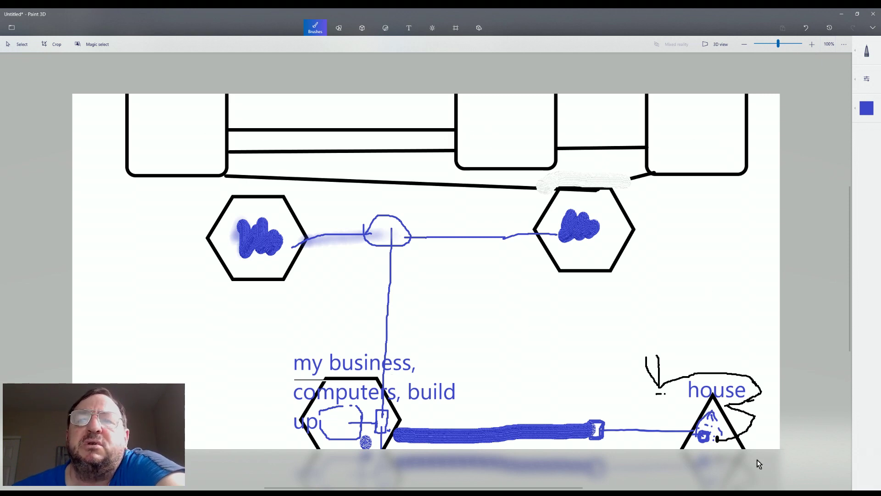
Draw a wavy blue horizontal line across the middle of the canvas
left_click(267, 324)
mouse_move(272, 328)
left_mouse_down()
mouse_move(374, 313)
mouse_move(471, 326)
left_mouse_up()
left_click_drag(556, 327, 612, 329)
mouse_move(476, 329)
left_mouse_down()
mouse_move(500, 307)
mouse_move(542, 318)
mouse_move(570, 314)
left_mouse_up()
left_click(553, 317)
left_click_drag(577, 314, 689, 309)
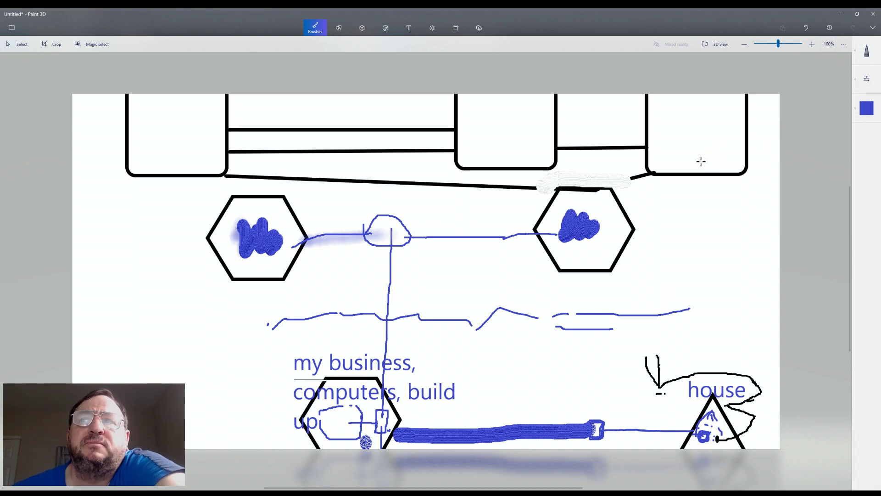
Mark the three top squares with blue strokes and draw two connectors from the right hexagon
left_click_drag(696, 144, 701, 191)
left_click_drag(536, 150, 536, 175)
mouse_move(197, 166)
left_mouse_down()
mouse_move(196, 184)
mouse_move(238, 226)
left_mouse_up()
left_click_drag(688, 194, 603, 237)
left_click_drag(700, 191, 630, 231)
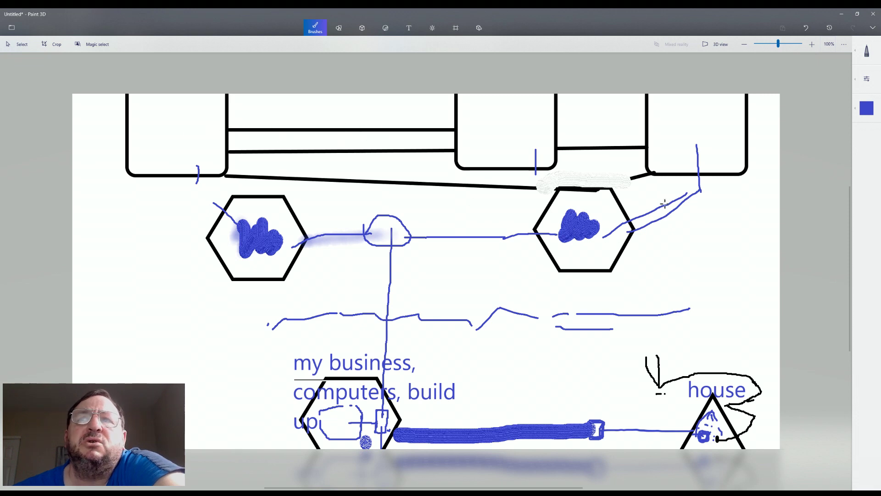
Draw a small blue box in the top-right square and connect it to the right hexagon
mouse_move(687, 148)
left_mouse_down()
mouse_move(714, 164)
mouse_move(722, 148)
mouse_move(702, 143)
mouse_move(688, 154)
left_mouse_up()
left_click_drag(663, 106, 664, 137)
mouse_move(662, 107)
left_mouse_down()
mouse_move(640, 111)
mouse_move(645, 133)
left_mouse_up()
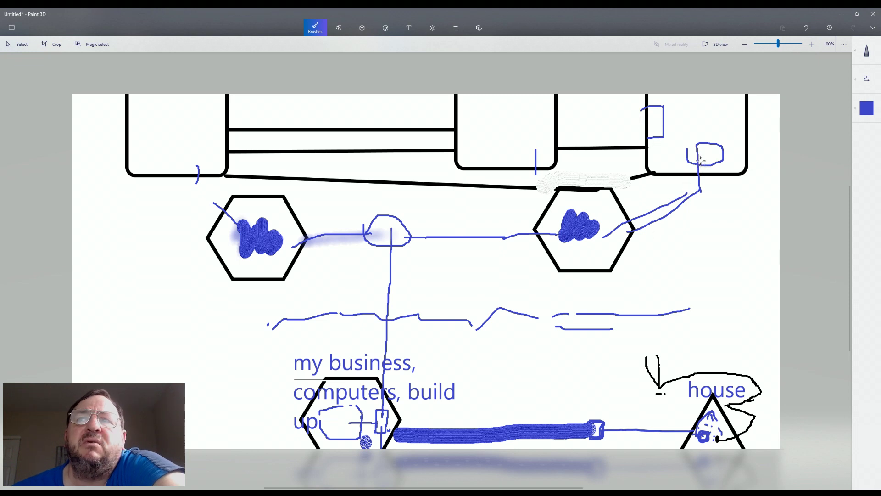
mouse_move(698, 159)
left_mouse_down()
mouse_move(700, 170)
mouse_move(615, 242)
left_mouse_up()
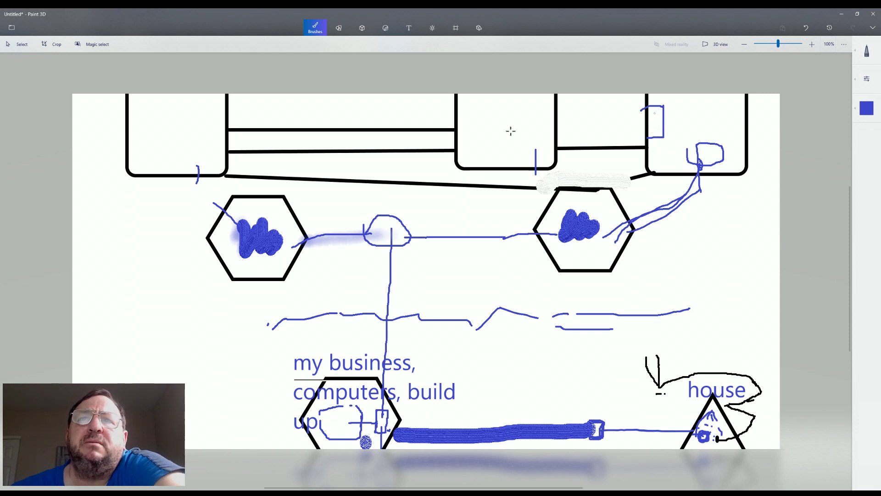
Draw a small blue box in the middle top square and a line rightward from the top-right box
mouse_move(473, 106)
left_mouse_down()
mouse_move(474, 139)
mouse_move(455, 137)
left_mouse_up()
mouse_move(473, 107)
left_mouse_down()
mouse_move(456, 110)
mouse_move(489, 109)
left_mouse_up()
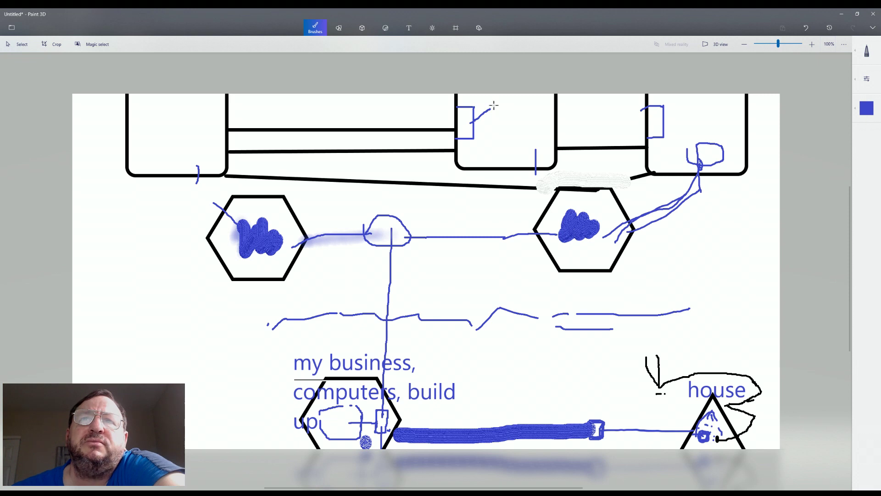
mouse_move(494, 109)
left_mouse_down()
mouse_move(501, 116)
mouse_move(502, 105)
mouse_move(491, 108)
left_mouse_up()
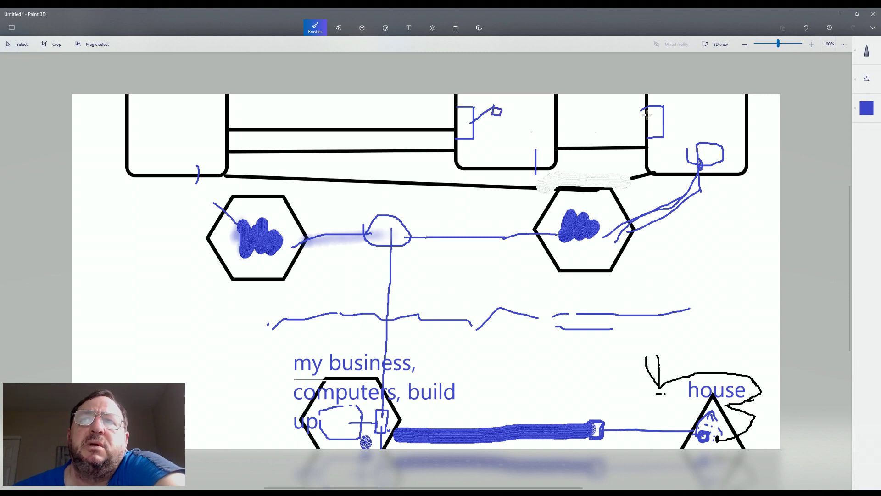
mouse_move(665, 114)
left_mouse_down()
mouse_move(736, 105)
mouse_move(738, 116)
mouse_move(736, 106)
left_mouse_up()
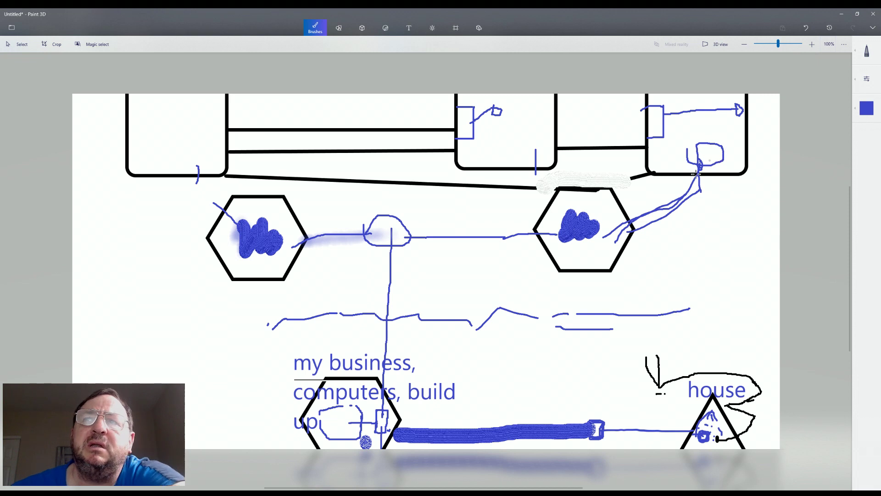
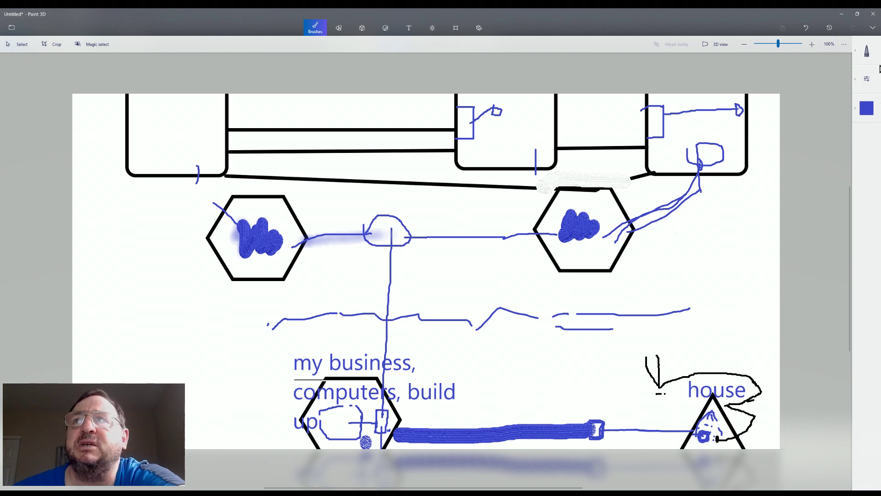
Paint white over the blue connector line beside the right hexagon
left_click(873, 54)
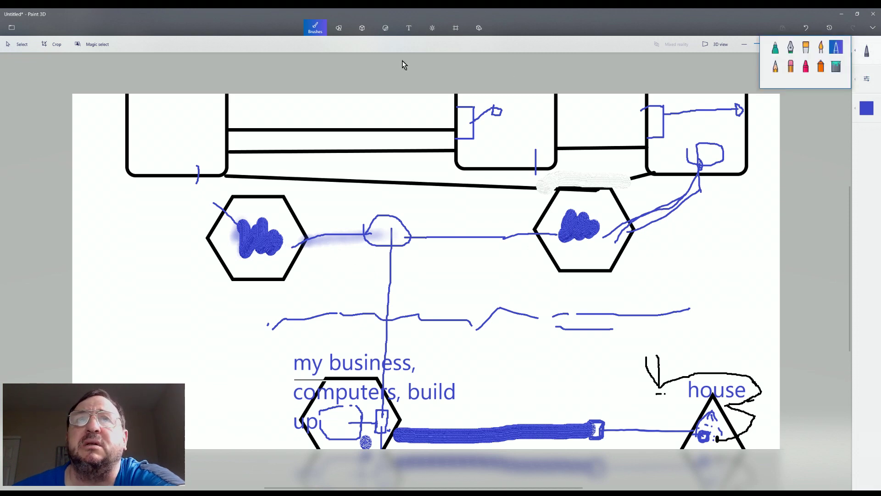
left_click(869, 114)
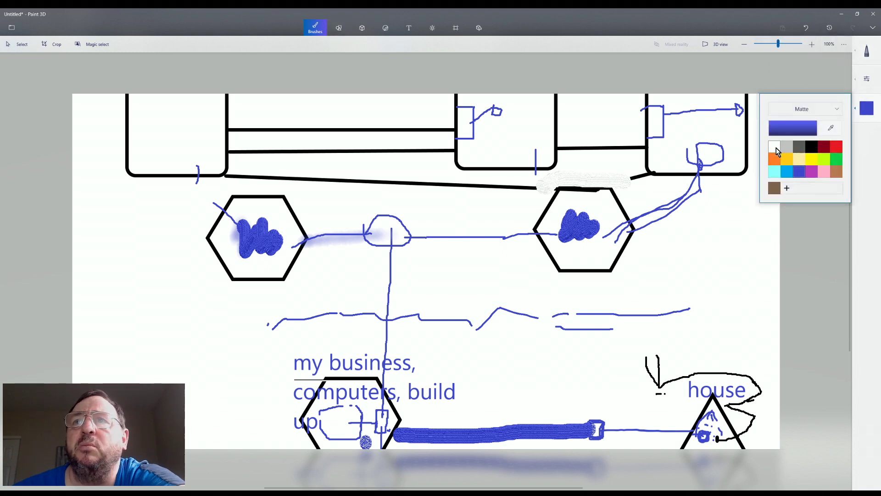
left_click(775, 146)
left_click(678, 202)
left_click_drag(679, 199, 673, 216)
Cover more of the blue lines with the white oil brush
left_click(867, 53)
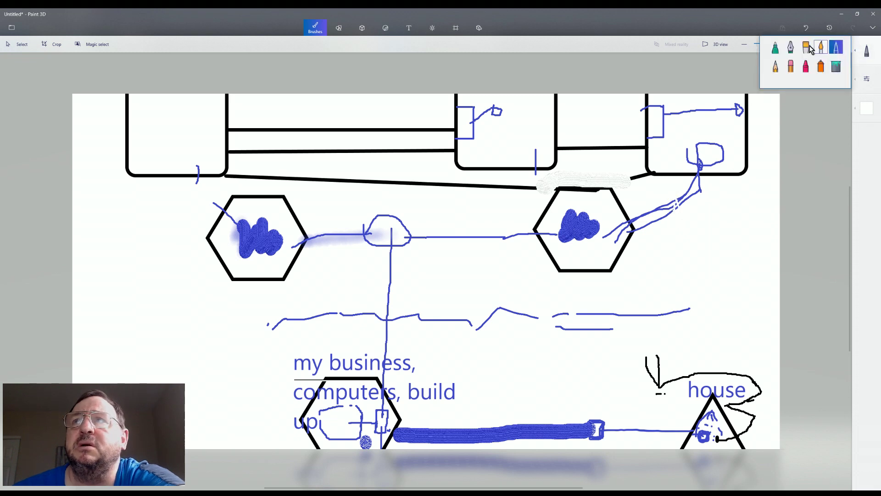
left_click(640, 215)
mouse_move(643, 209)
left_mouse_down()
mouse_move(637, 223)
mouse_move(649, 211)
mouse_move(649, 223)
mouse_move(683, 197)
mouse_move(685, 226)
left_mouse_up()
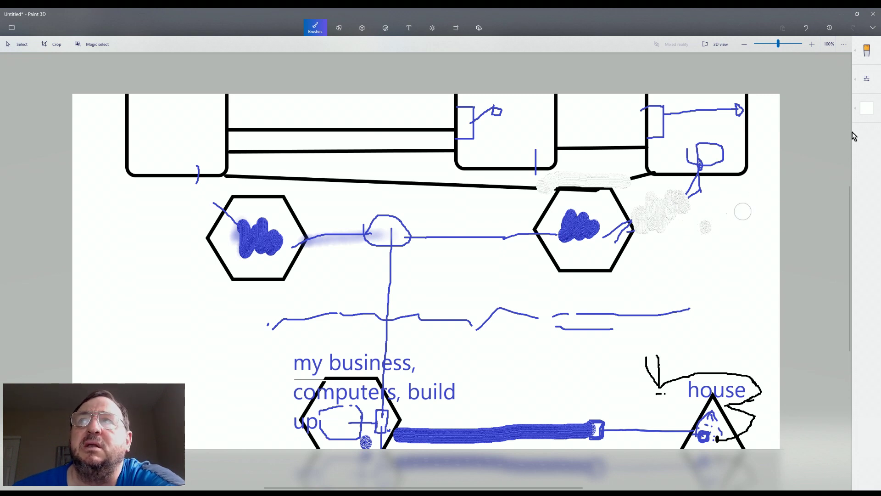
left_click(870, 54)
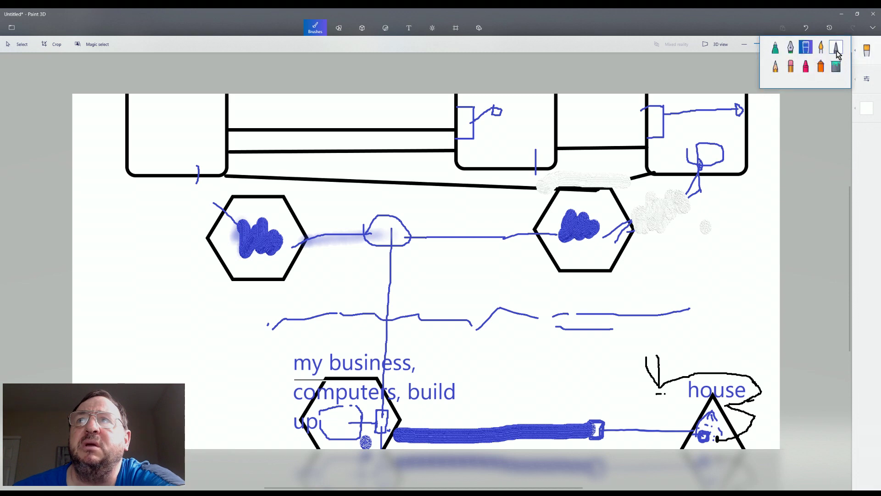
Draw a small blue pencil loop below the right box
left_click(837, 50)
left_click(867, 109)
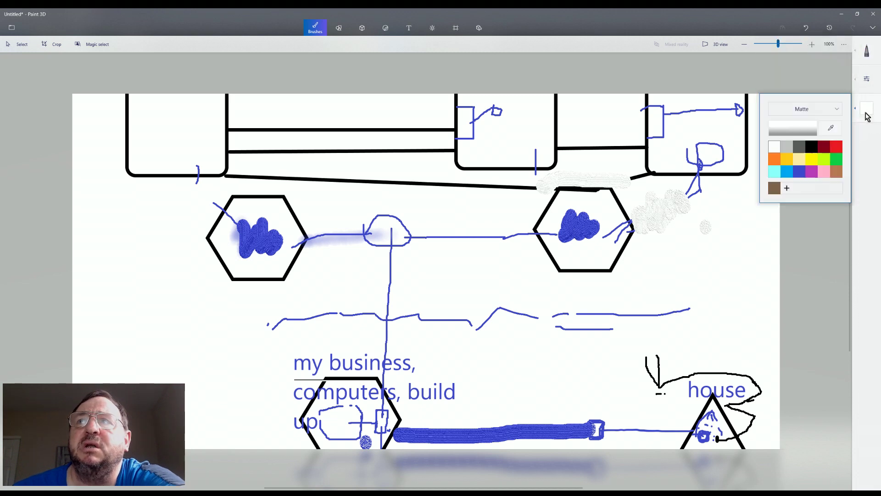
left_click(801, 174)
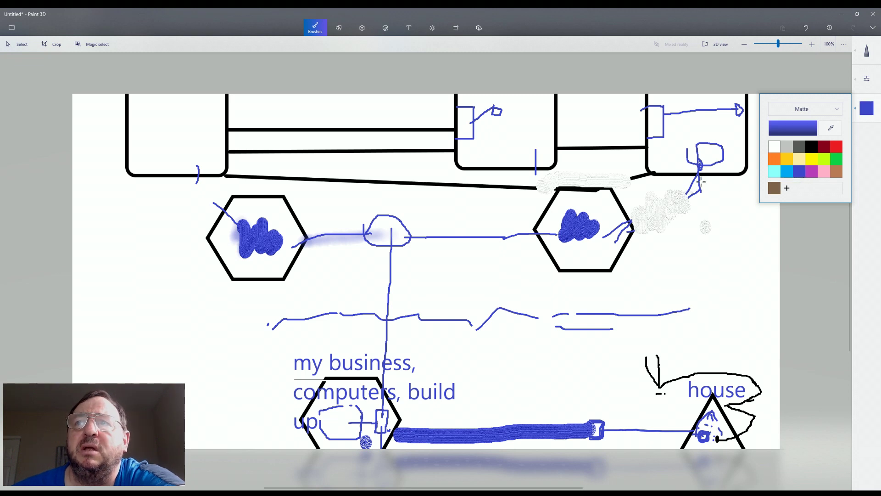
mouse_move(686, 192)
left_mouse_down()
mouse_move(674, 199)
mouse_move(677, 209)
mouse_move(693, 206)
mouse_move(684, 189)
left_mouse_up()
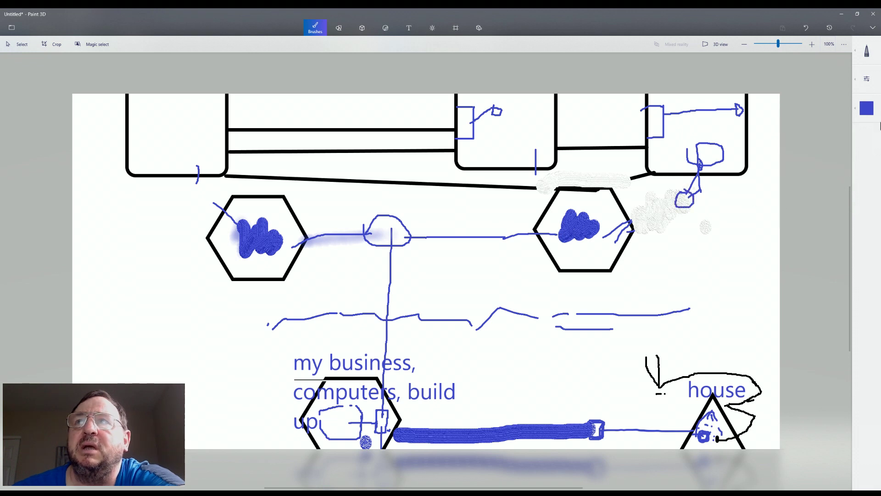
Draw a thick blue marker line from the box to the right hexagon
left_click(866, 54)
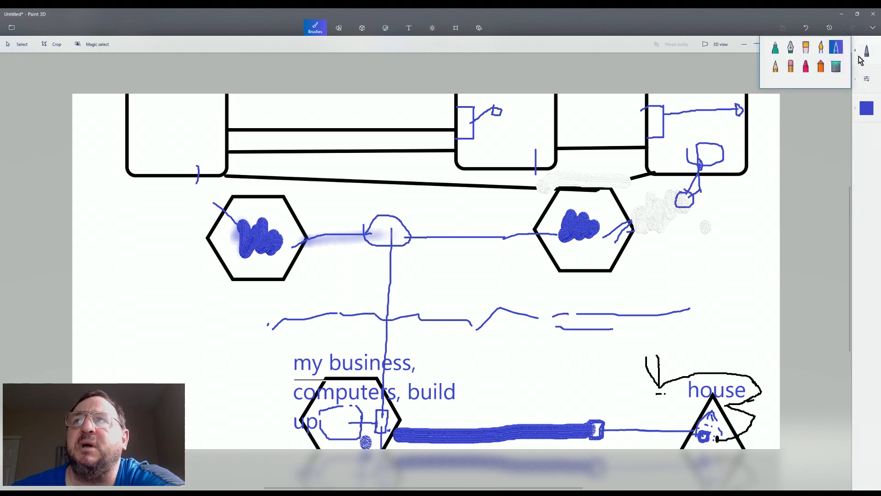
left_click(807, 49)
left_click_drag(675, 207, 630, 225)
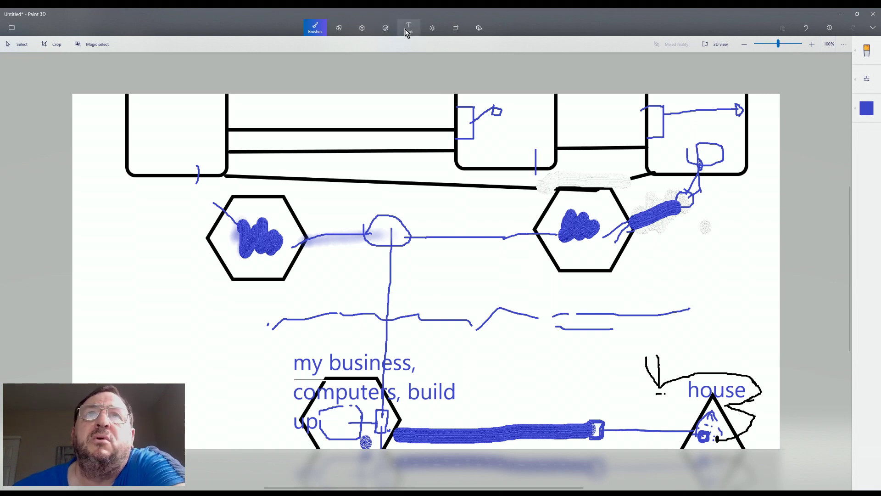
Write 'sp' with the pencil above the thick link and mark the right box's tab
left_click(866, 51)
left_click(836, 48)
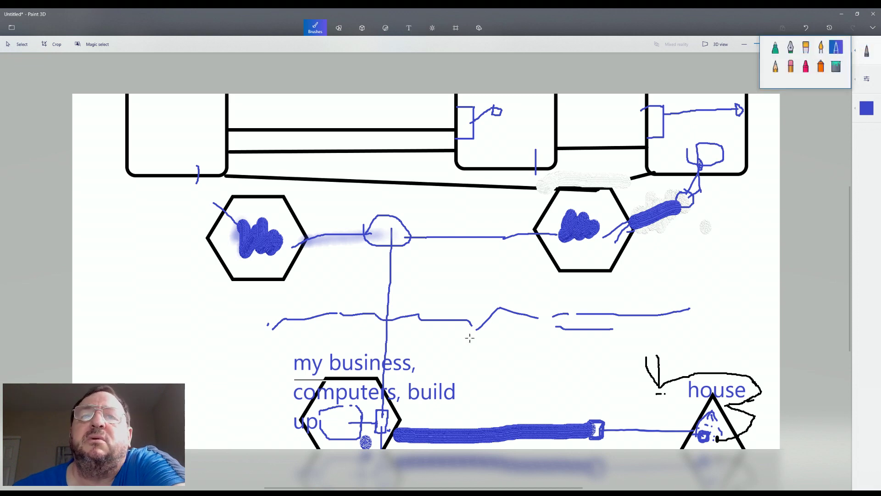
left_click(423, 408)
left_click_drag(423, 408, 432, 414)
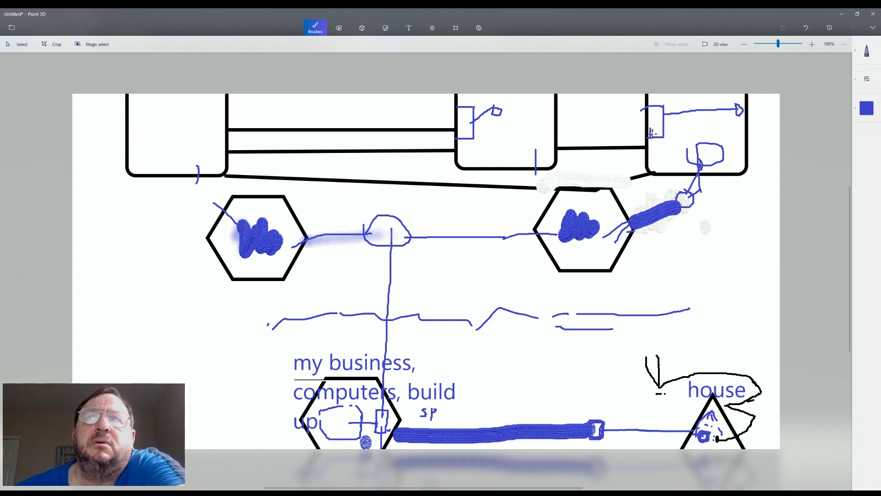
left_click_drag(651, 132, 651, 125)
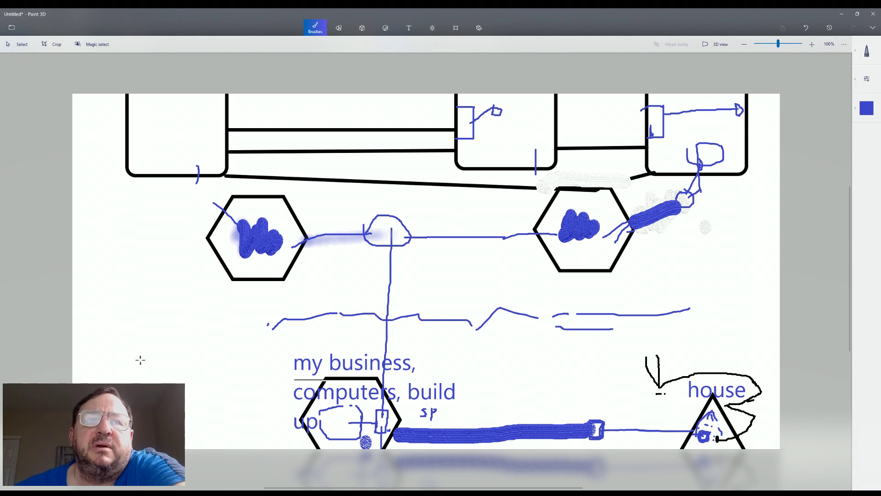
Draw a small blue box at lower left and a curved line to the bottom hexagon
left_click_drag(179, 373, 140, 368)
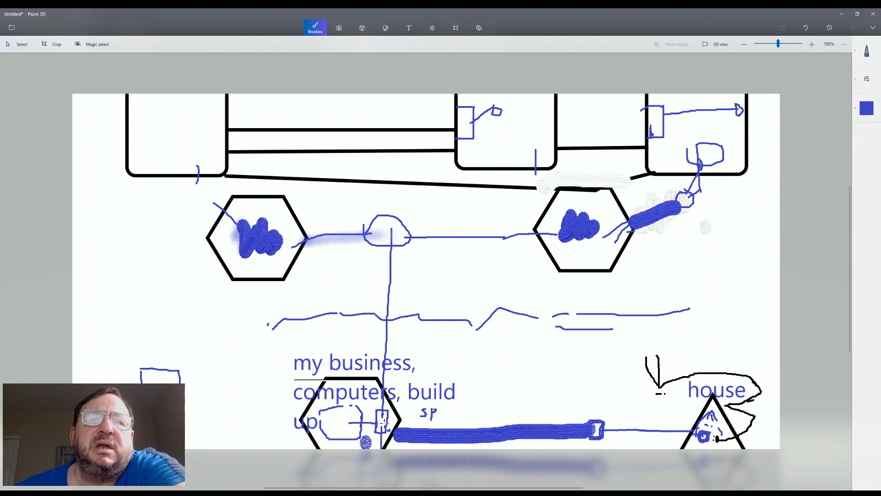
mouse_move(185, 388)
left_mouse_down()
mouse_move(325, 433)
mouse_move(325, 426)
mouse_move(334, 436)
mouse_move(325, 426)
left_mouse_up()
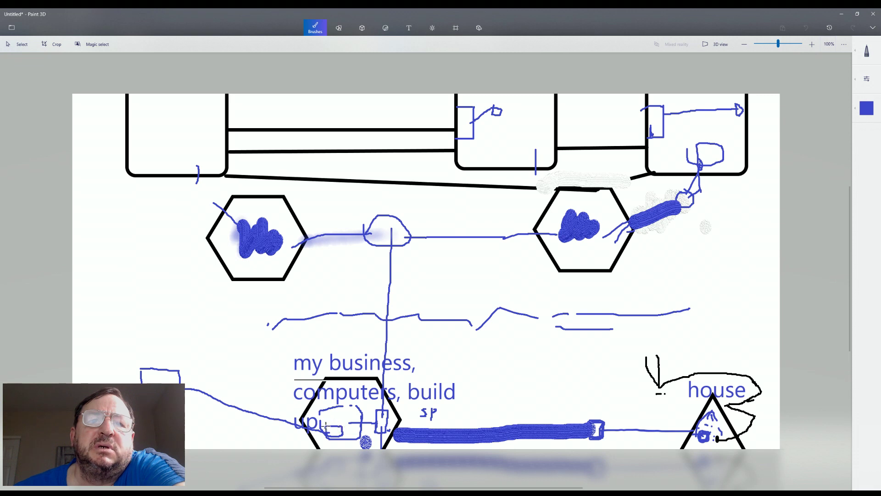